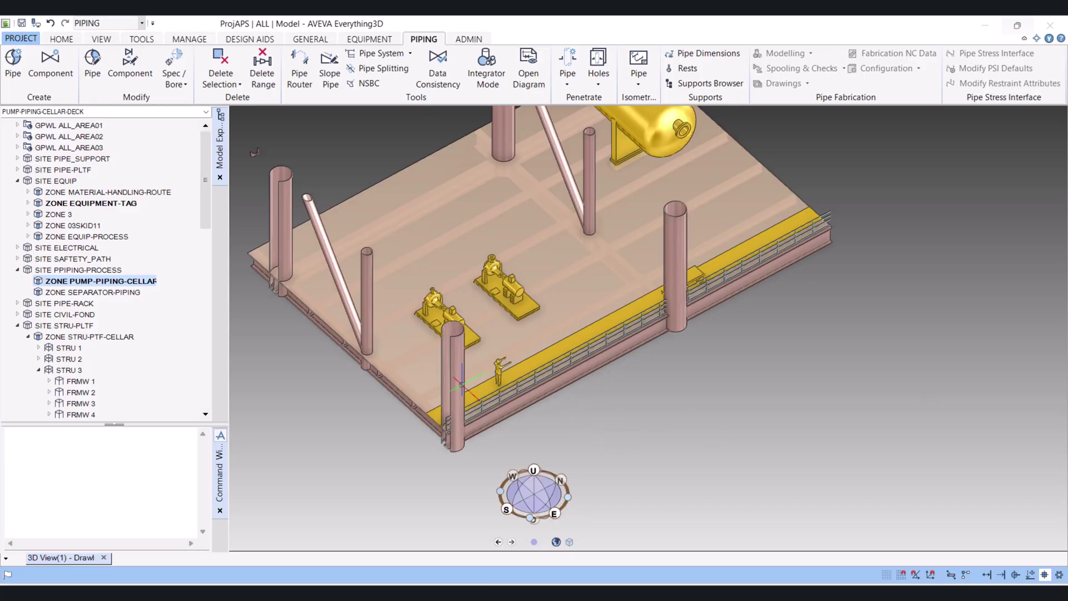
# - Examine the two pump skids on the cellar deck and their suction lines on the P&ID
pyautogui.scroll(1, 471, 322)
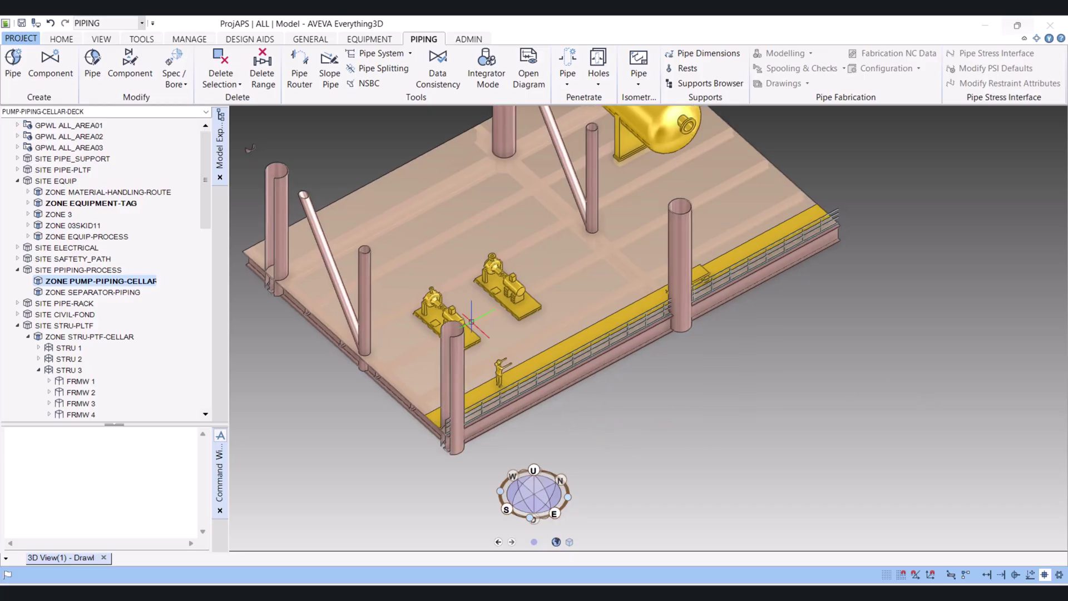
pyautogui.scroll(4, 471, 322)
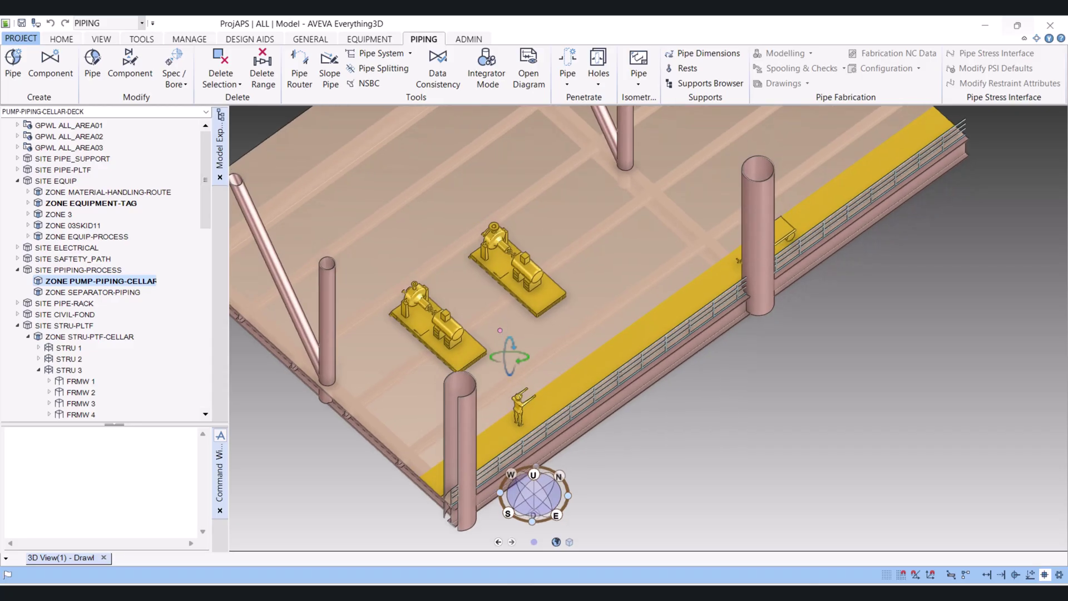
pyautogui.moveTo(509, 356); pyautogui.dragTo(438, 293, button='middle')
pyautogui.scroll(2, 445, 278)
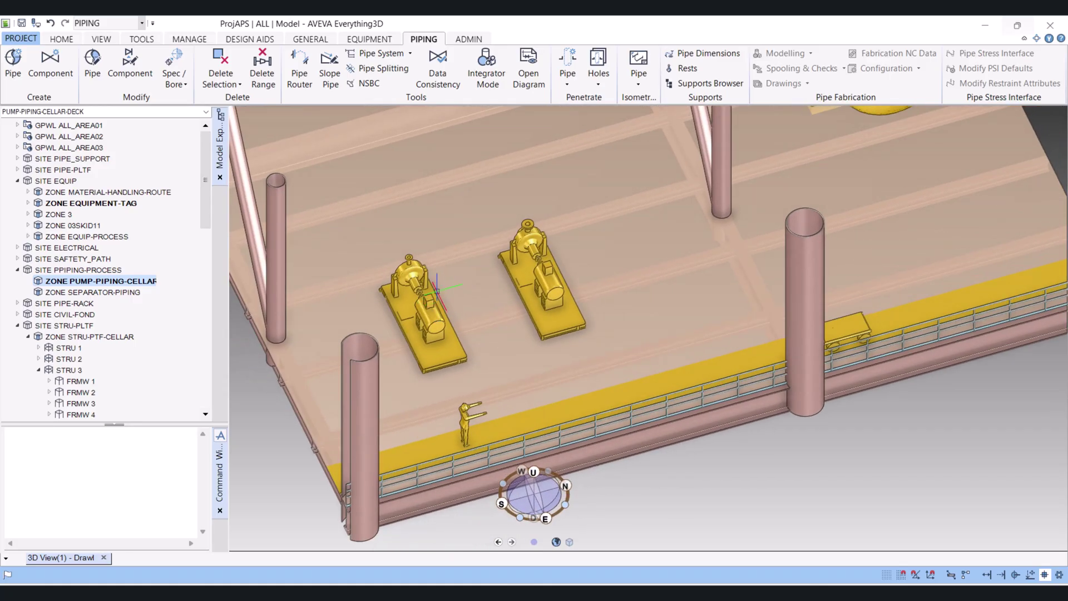
pyautogui.moveTo(460, 298); pyautogui.dragTo(531, 305, button='middle')
pyautogui.scroll(3, 425, 309)
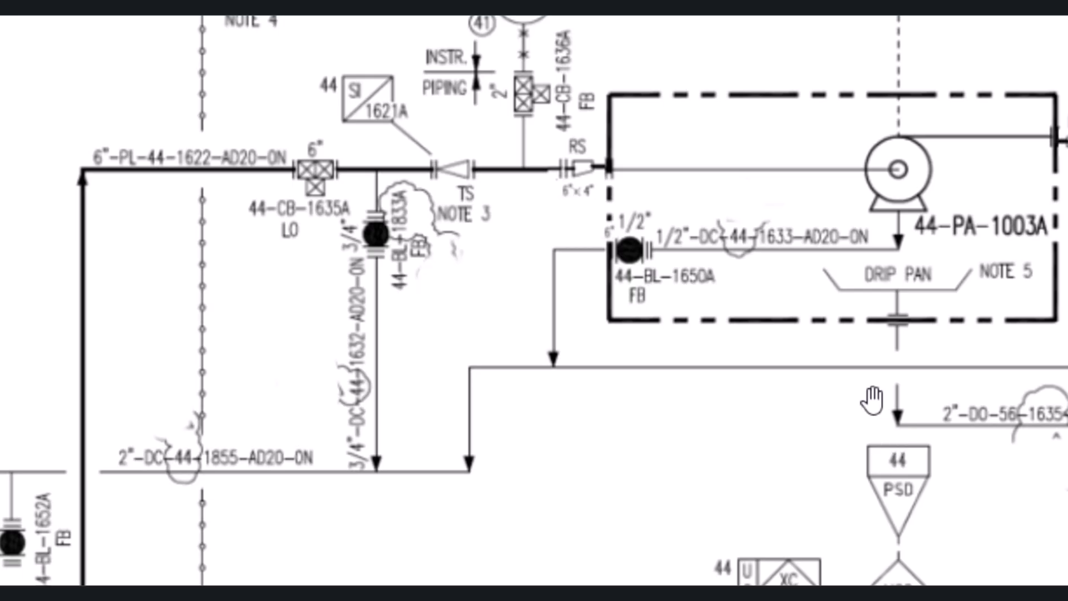
pyautogui.scroll(-5, 872, 400)
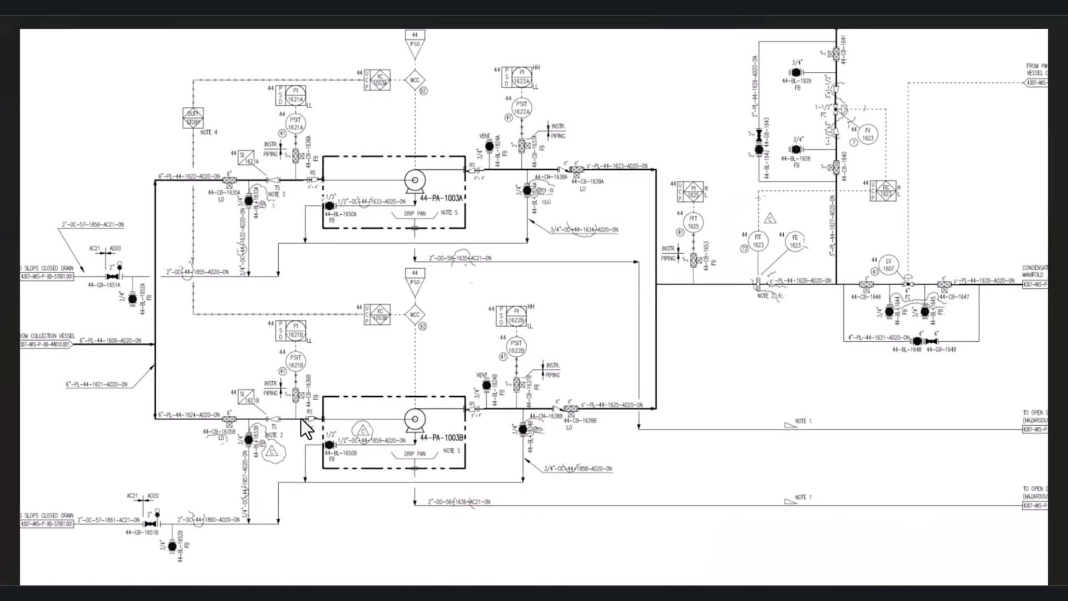
pyautogui.scroll(2, 147, 231)
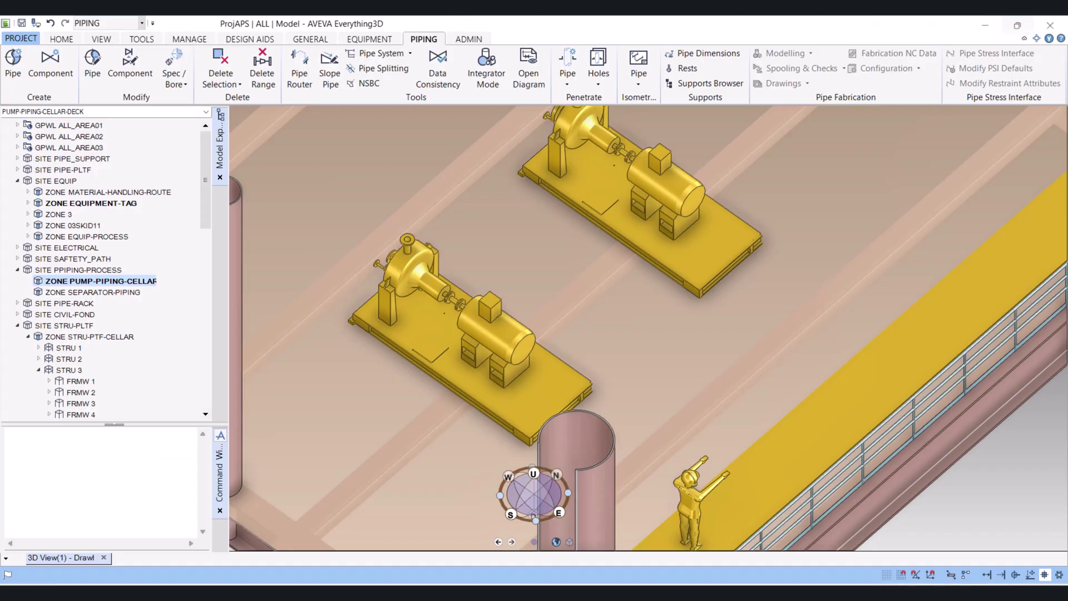
pyautogui.scroll(3, 557, 316)
pyautogui.scroll(5, 558, 316)
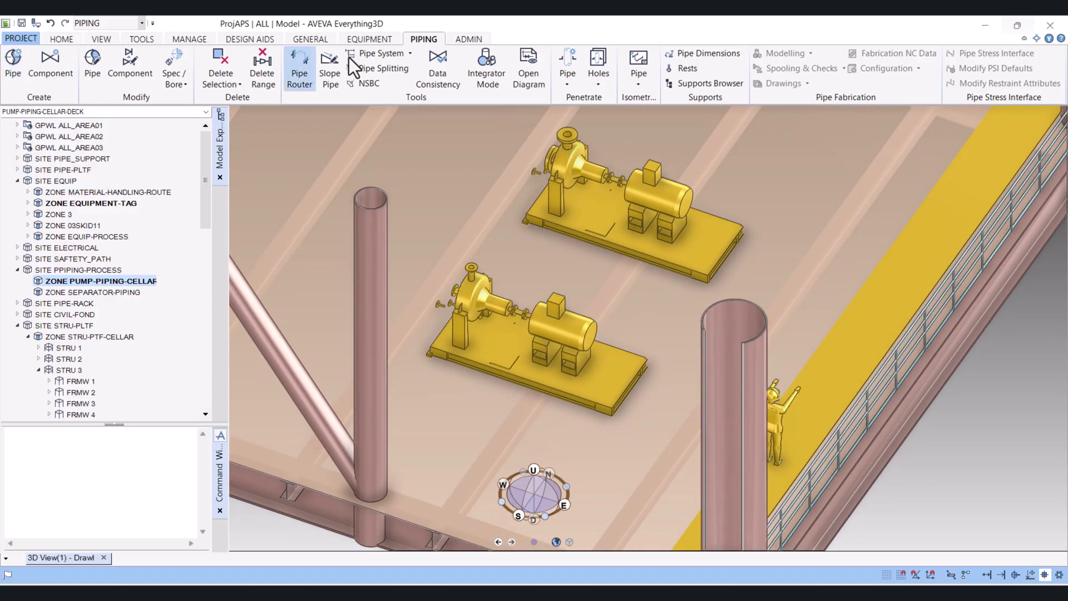
# - Start creating a new pipe in the pump piping zone and float the pipe editor beside the model
pyautogui.click(12, 64)
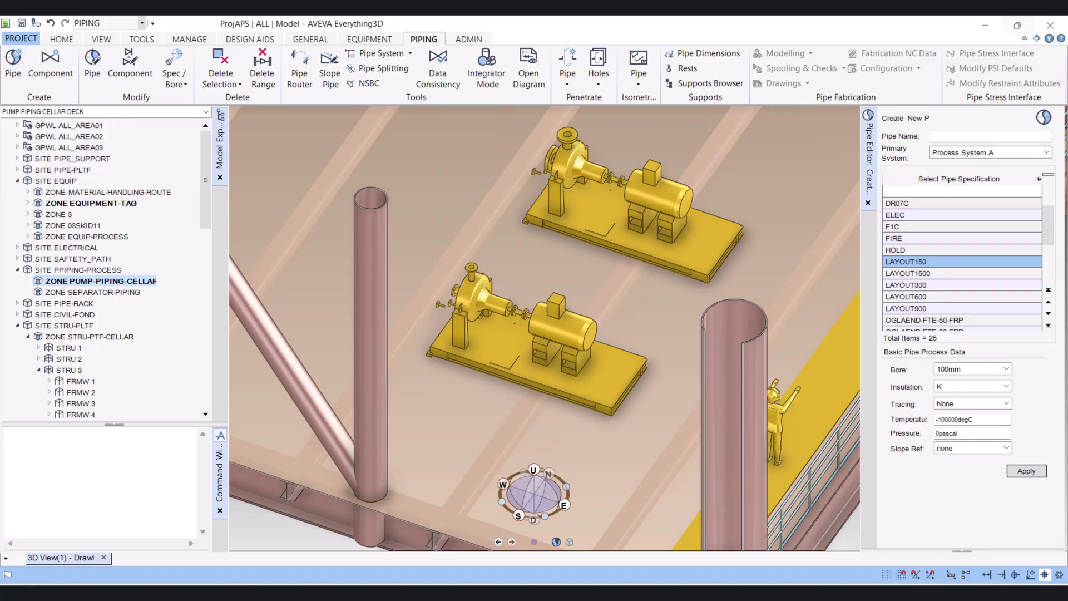
pyautogui.moveTo(871, 151); pyautogui.dragTo(772, 167)
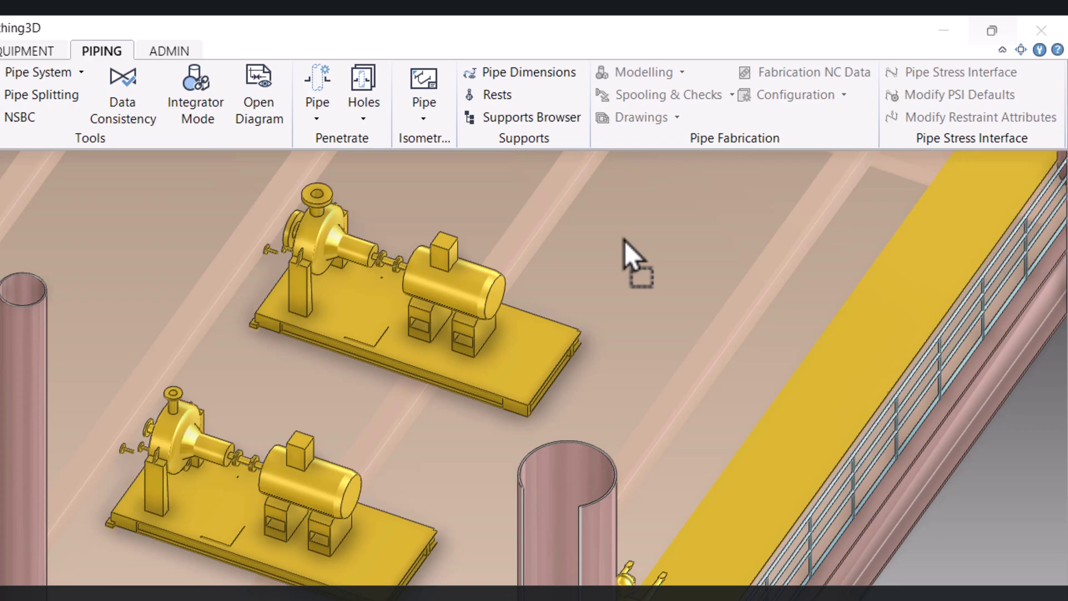
pyautogui.moveTo(624, 239); pyautogui.dragTo(624, 239)
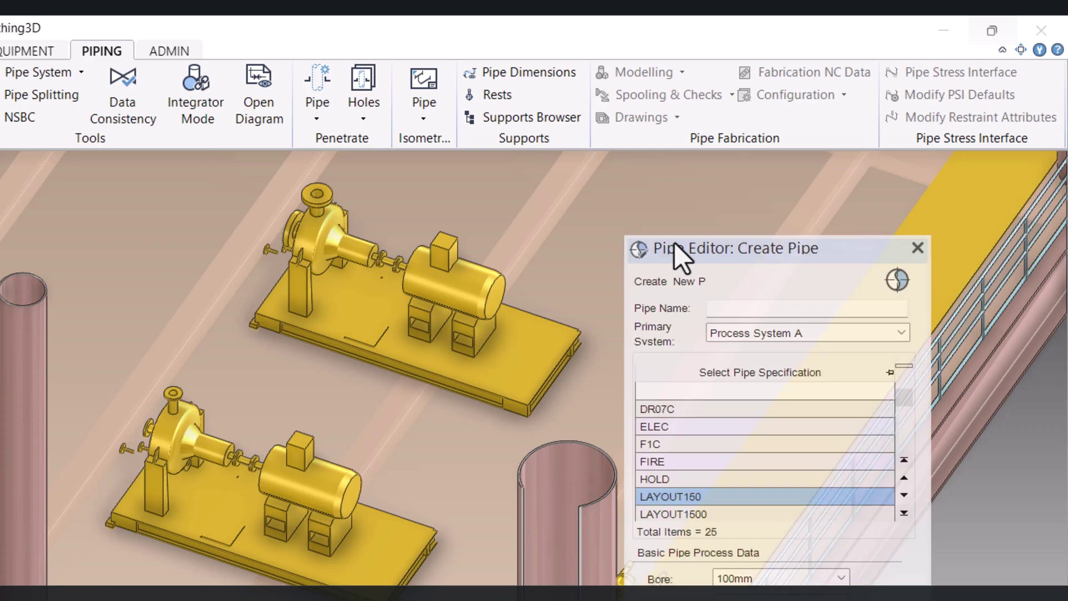
pyautogui.moveTo(734, 251); pyautogui.dragTo(844, 51)
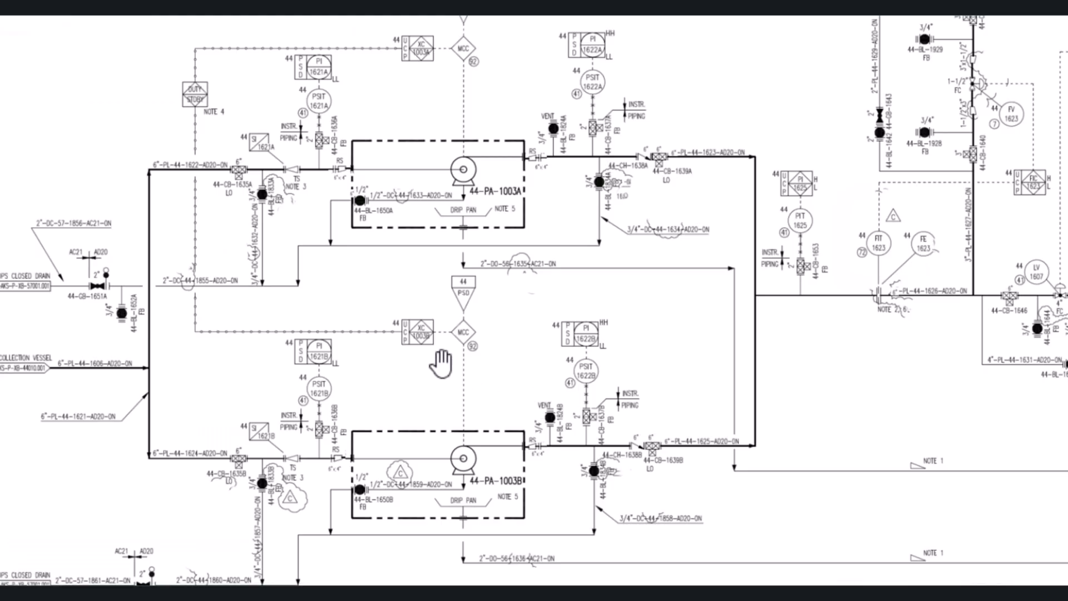
# - Check pump A's suction line number on the P&ID, name the pipe 6"-PL-44-1622-AD20-N and assign it to Process System A
pyautogui.scroll(5, 167, 167)
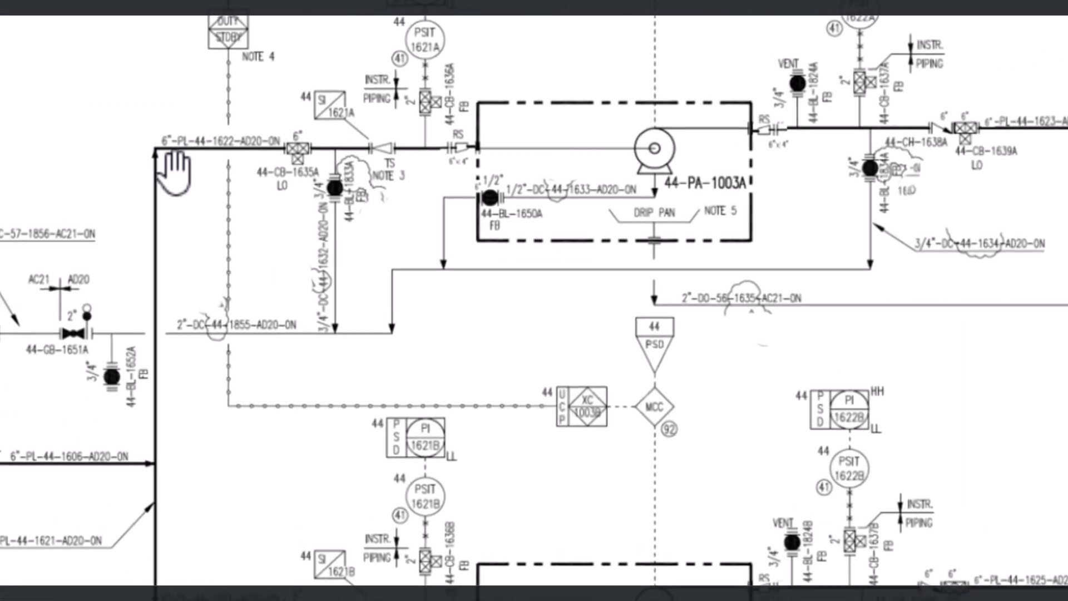
pyautogui.scroll(1, 173, 172)
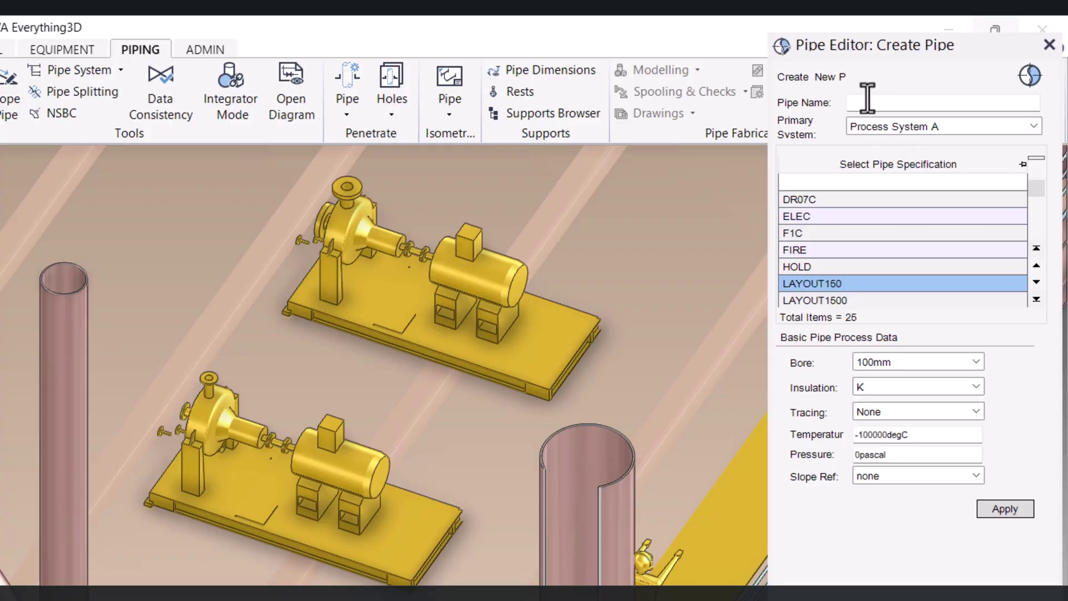
pyautogui.click(868, 101)
pyautogui.write('6"-PL-44-1622-AD20-N')
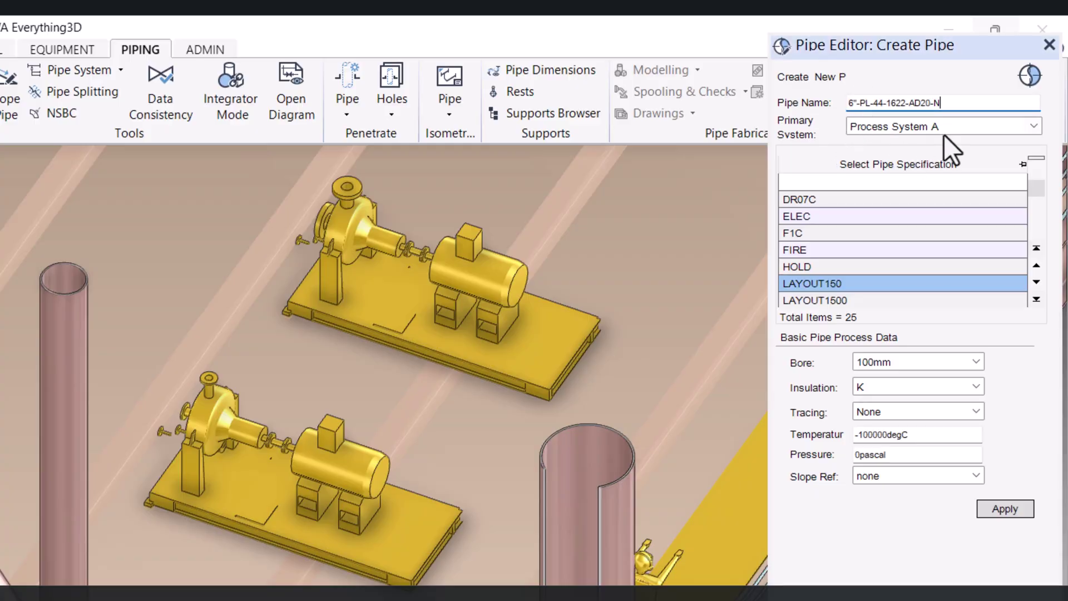
pyautogui.click(983, 132)
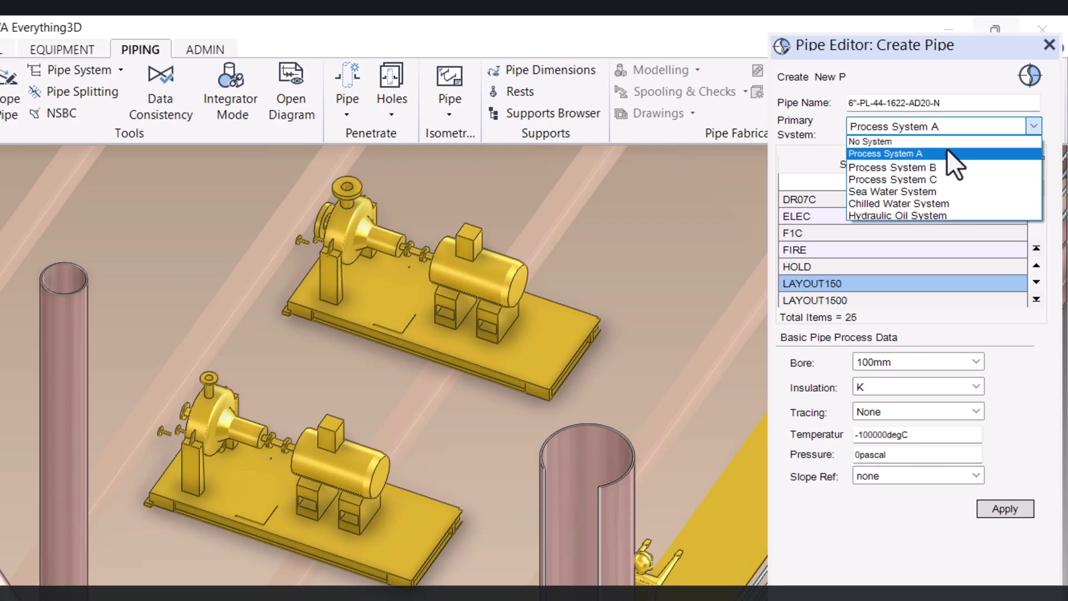
pyautogui.click(912, 153)
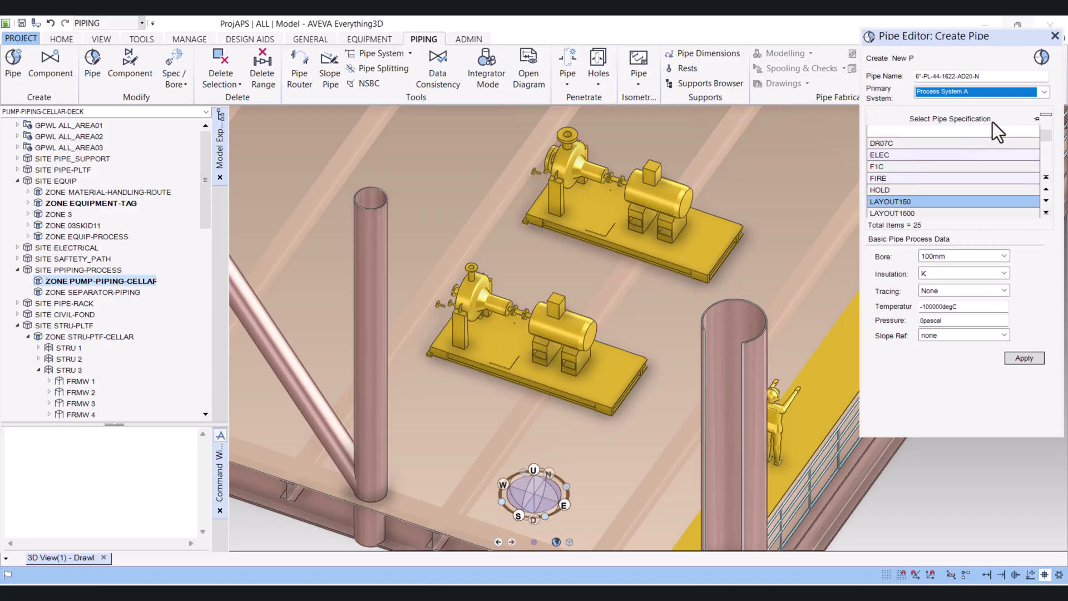
# - Use specification LAYOUT150, 100mm bore and no tracing for the pipe, and create it
pyautogui.scroll(-1, 973, 188)
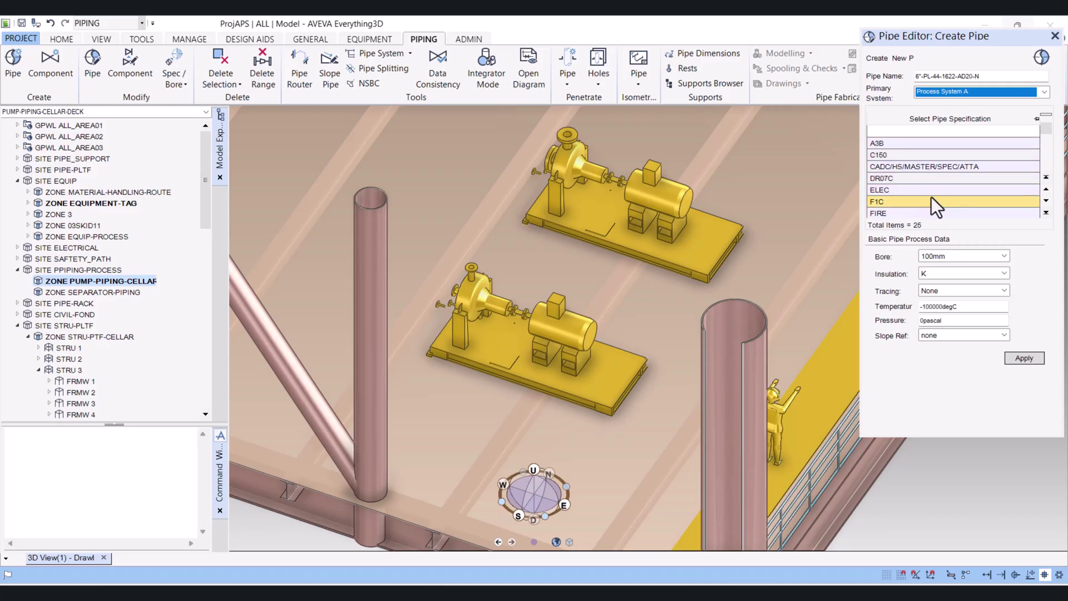
pyautogui.click(916, 167)
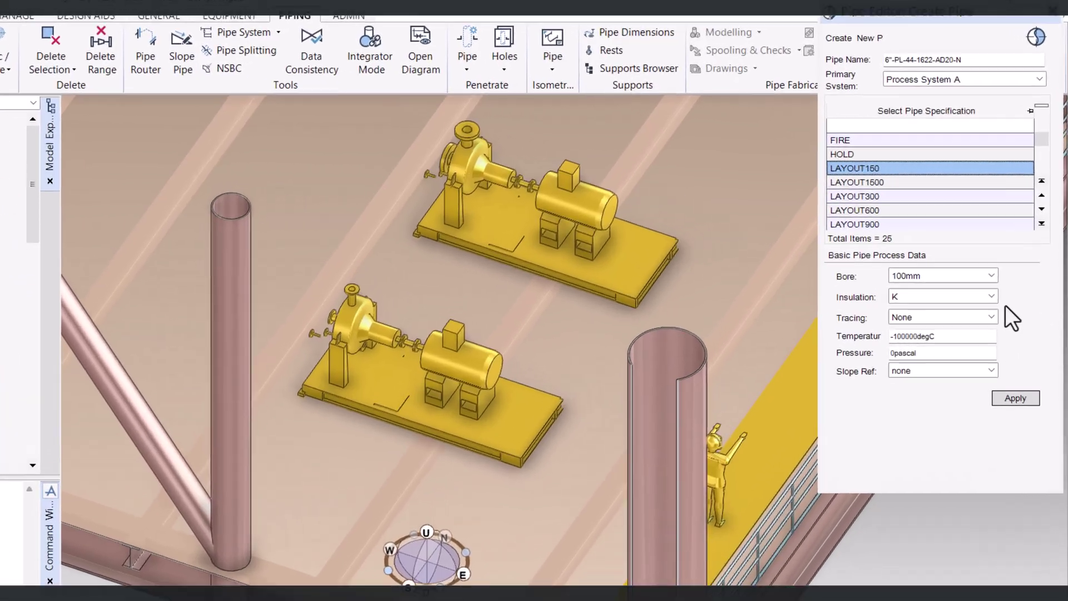
pyautogui.click(942, 273)
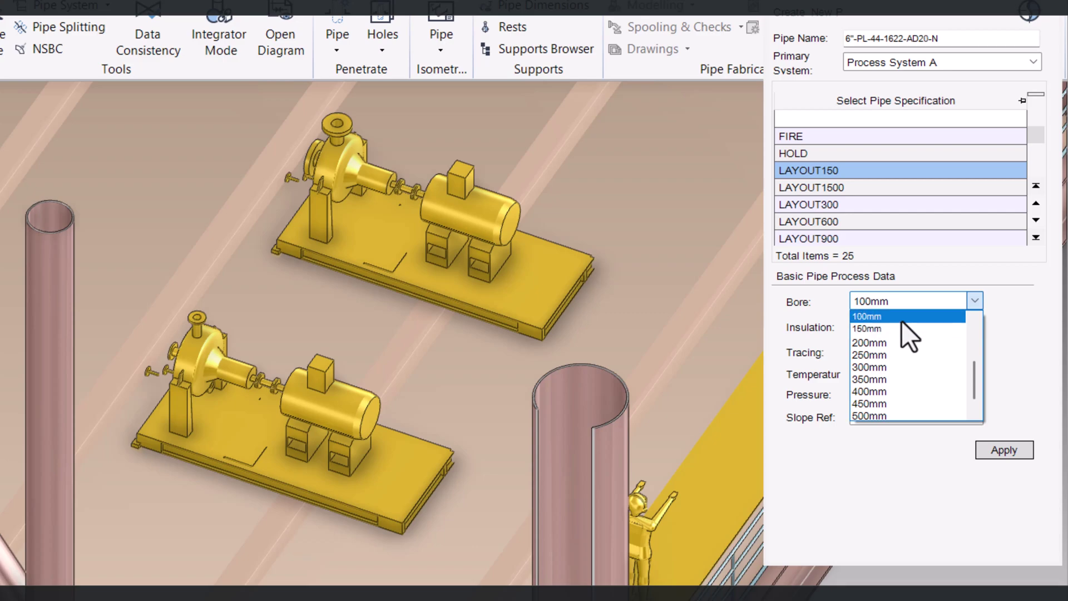
pyautogui.click(897, 317)
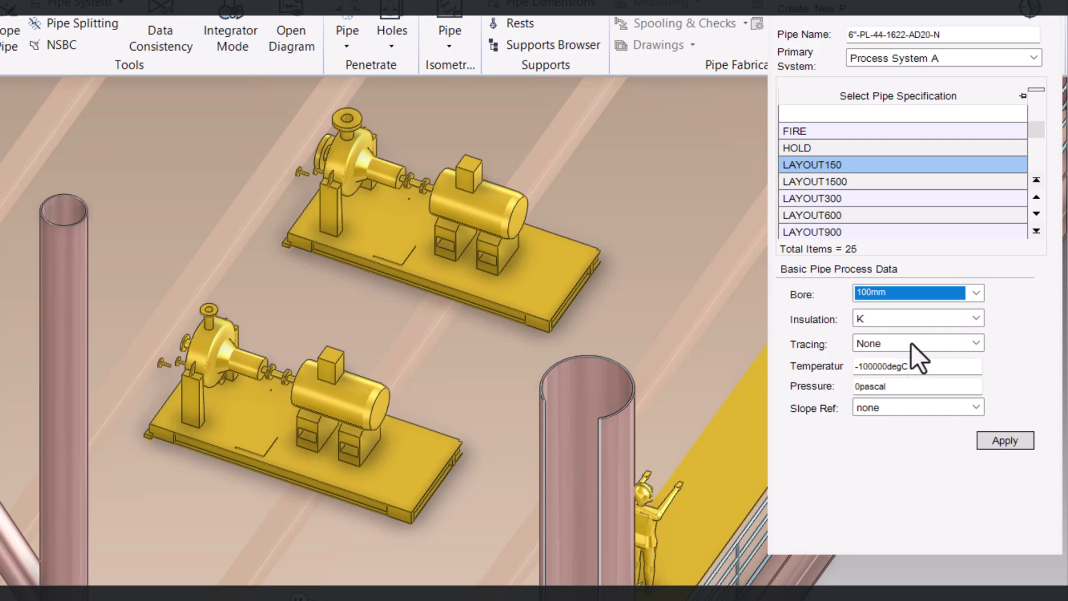
pyautogui.click(923, 345)
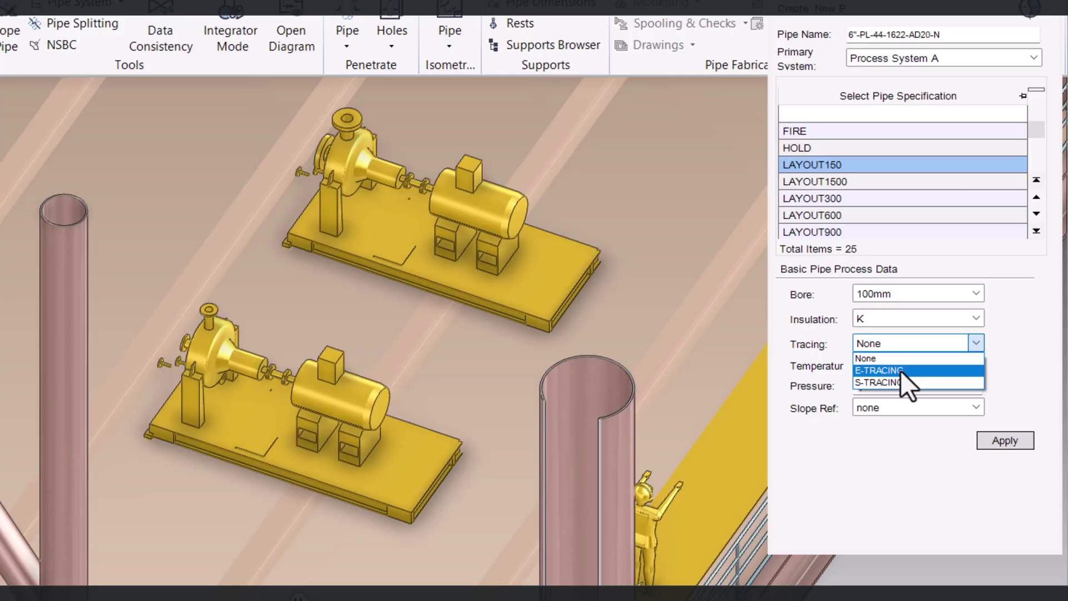
pyautogui.press('Up')
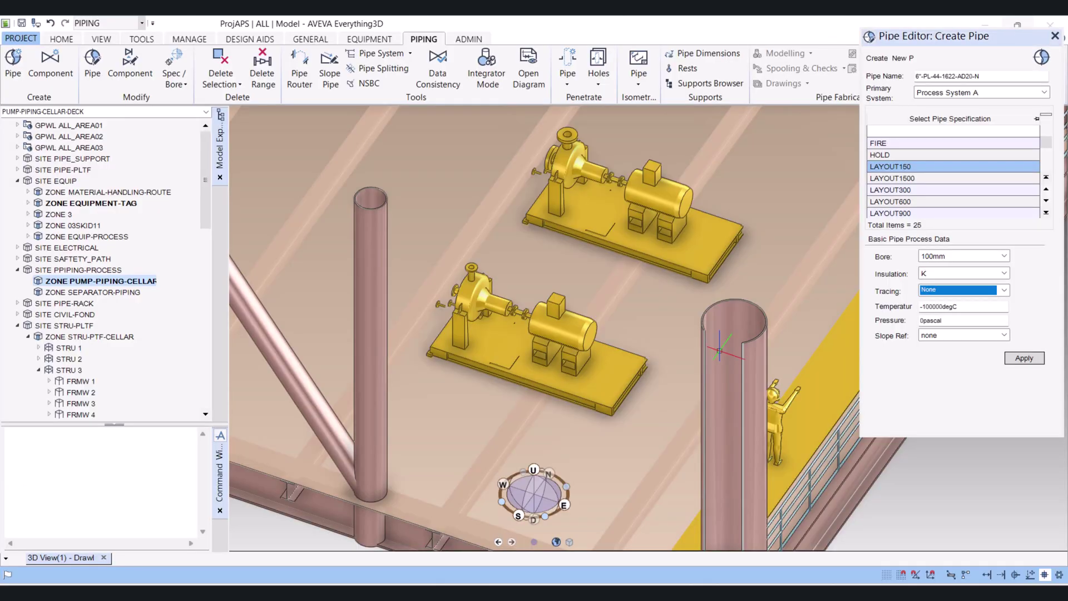
pyautogui.click(1020, 359)
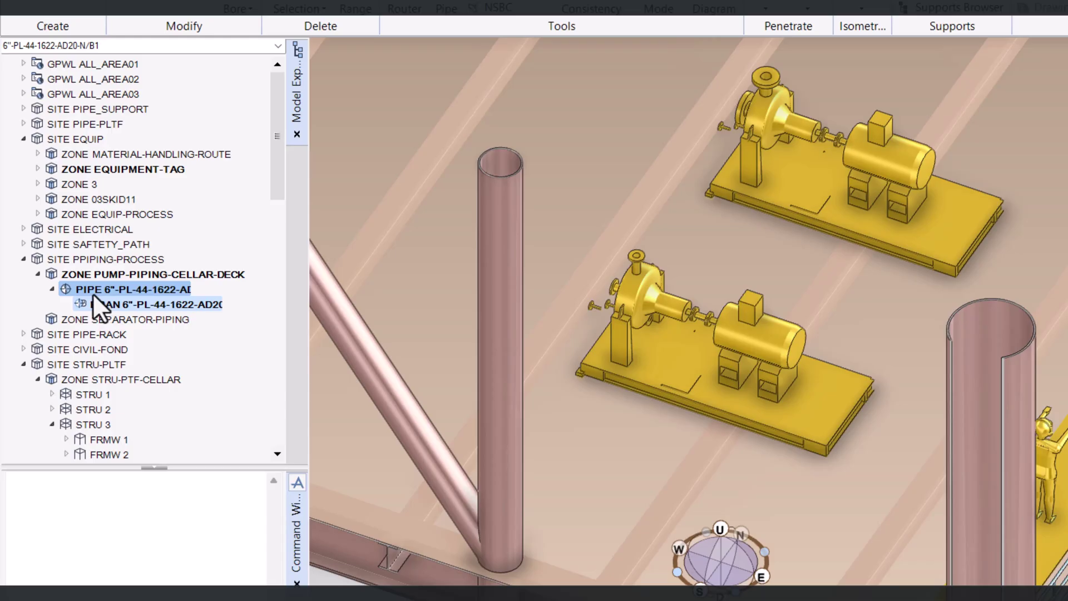
# - Connect the head of the new pipe's branch B1 to the flanged suction nozzle on the end of the pump casing
pyautogui.click(132, 273)
pyautogui.click(126, 293)
pyautogui.click(125, 300)
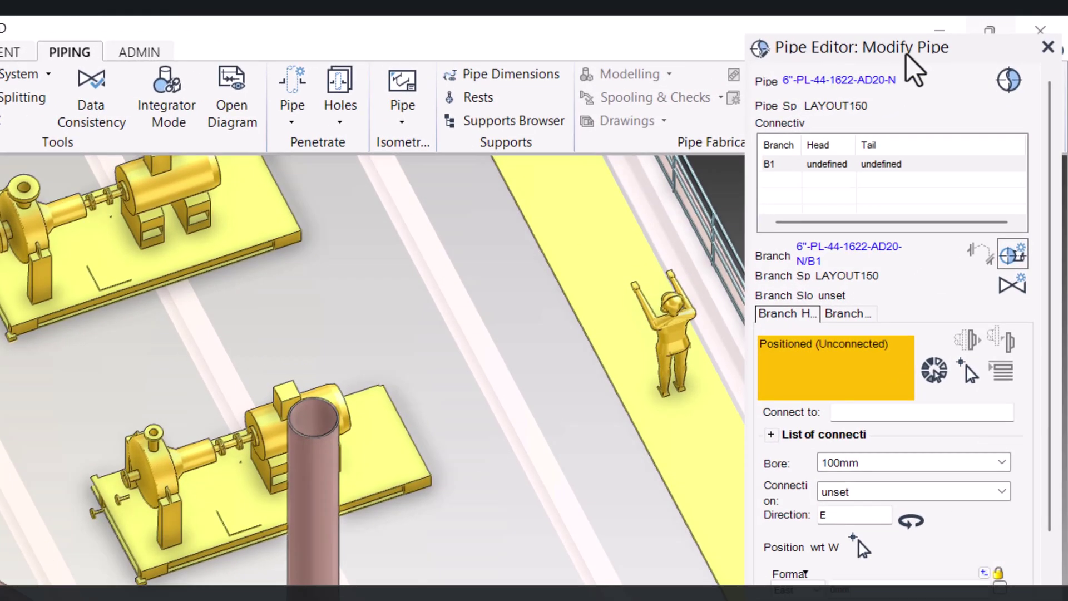
pyautogui.click(787, 314)
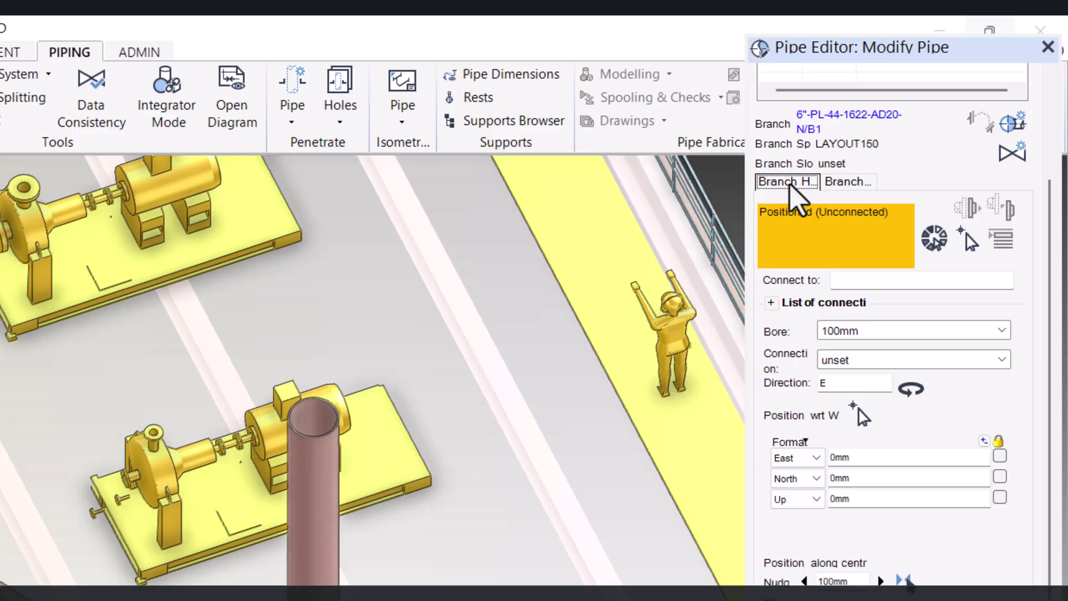
pyautogui.click(970, 251)
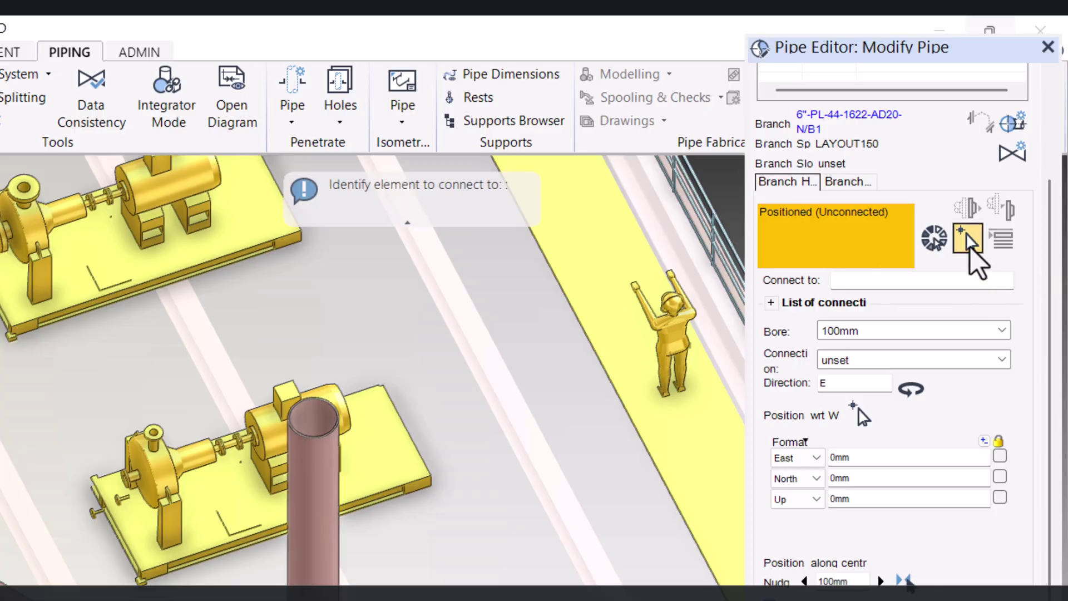
pyautogui.scroll(5, 119, 506)
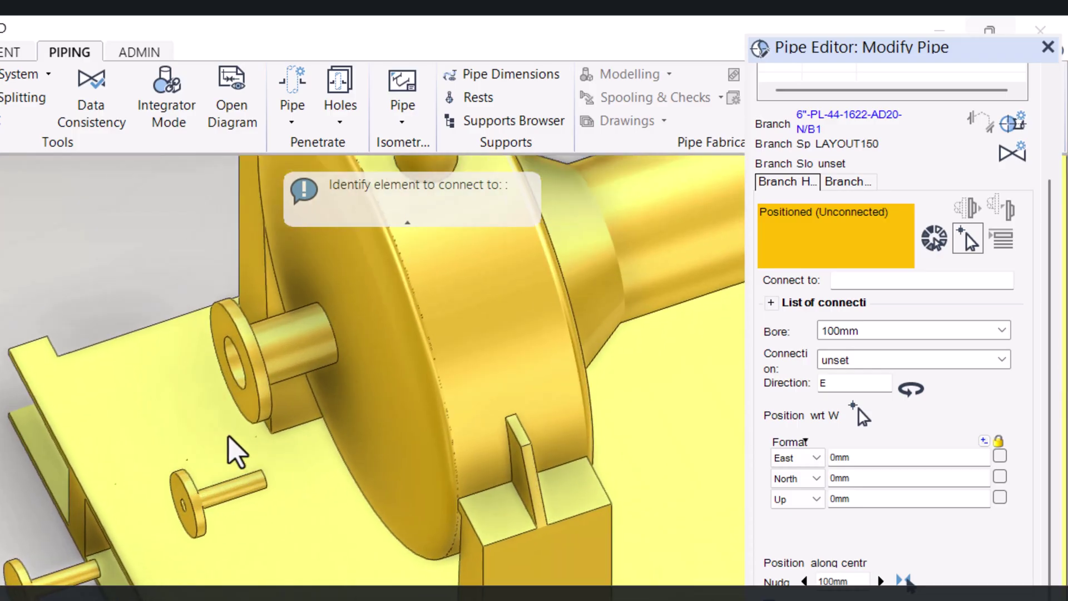
pyautogui.click(261, 384)
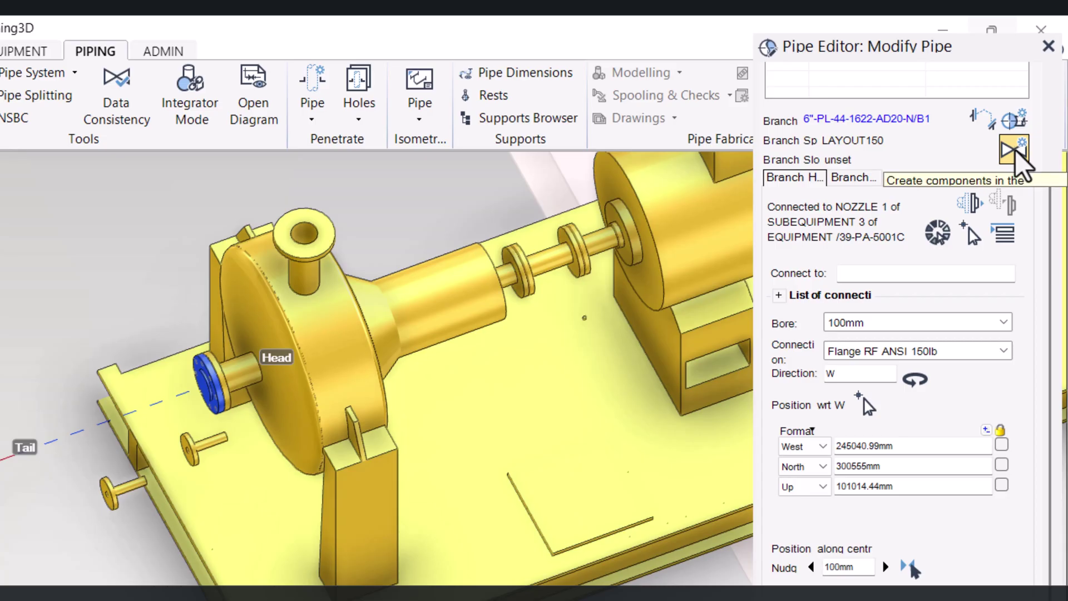
# - Add a WN flange, ANSI B16.5 #150 RF, at the branch head on the pump nozzle
pyautogui.click(1013, 149)
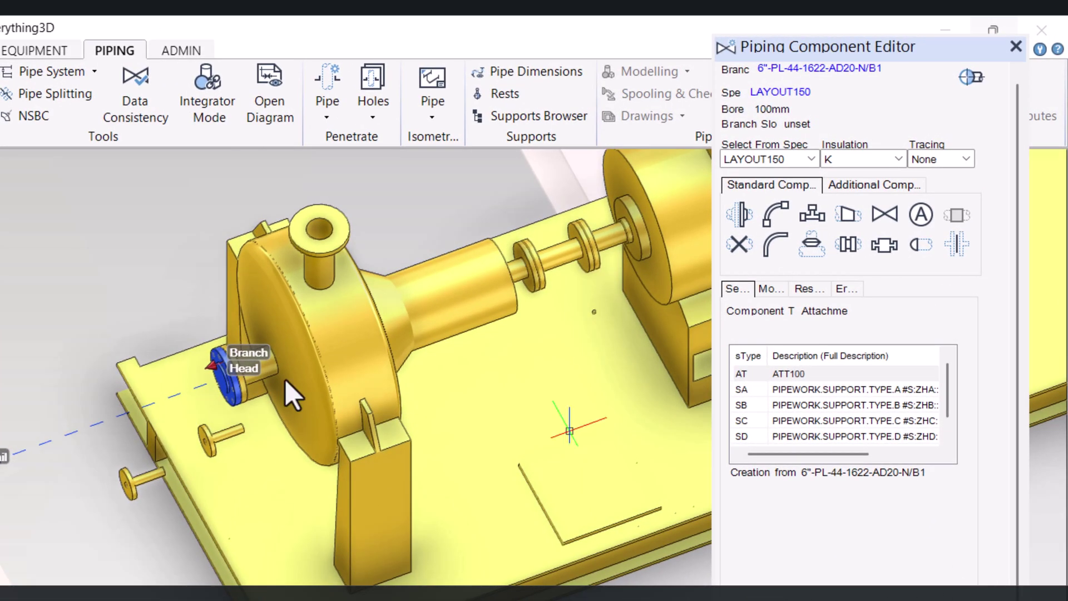
pyautogui.scroll(3, 255, 358)
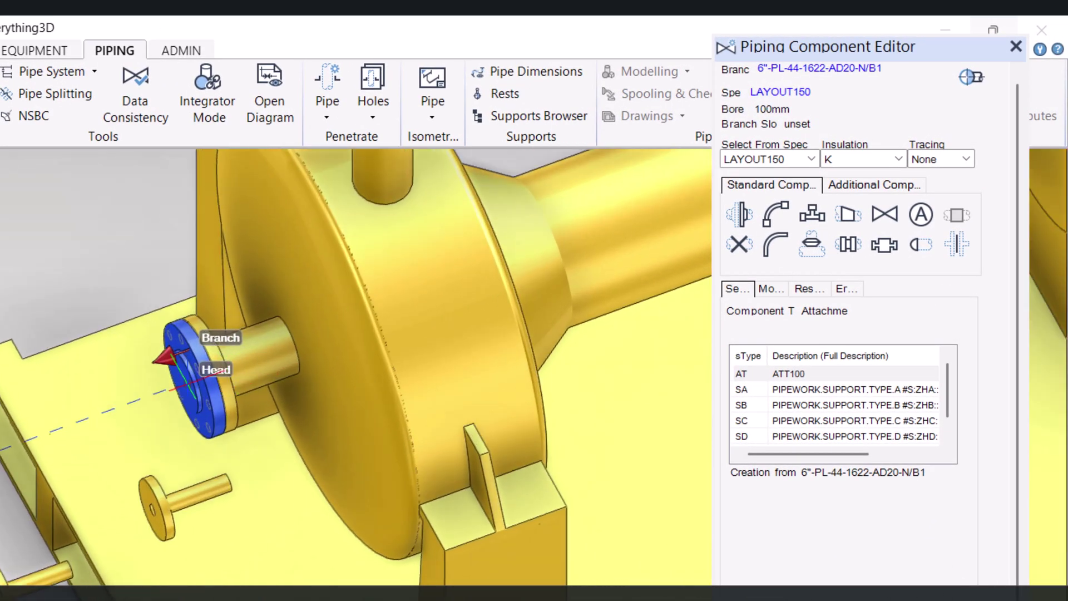
pyautogui.click(805, 288)
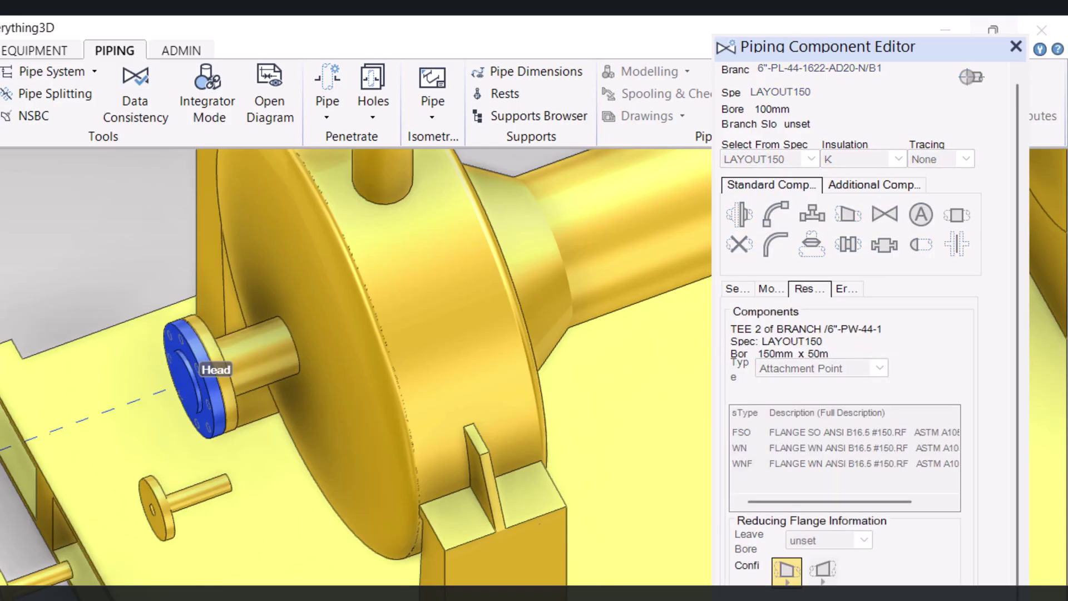
pyautogui.click(782, 451)
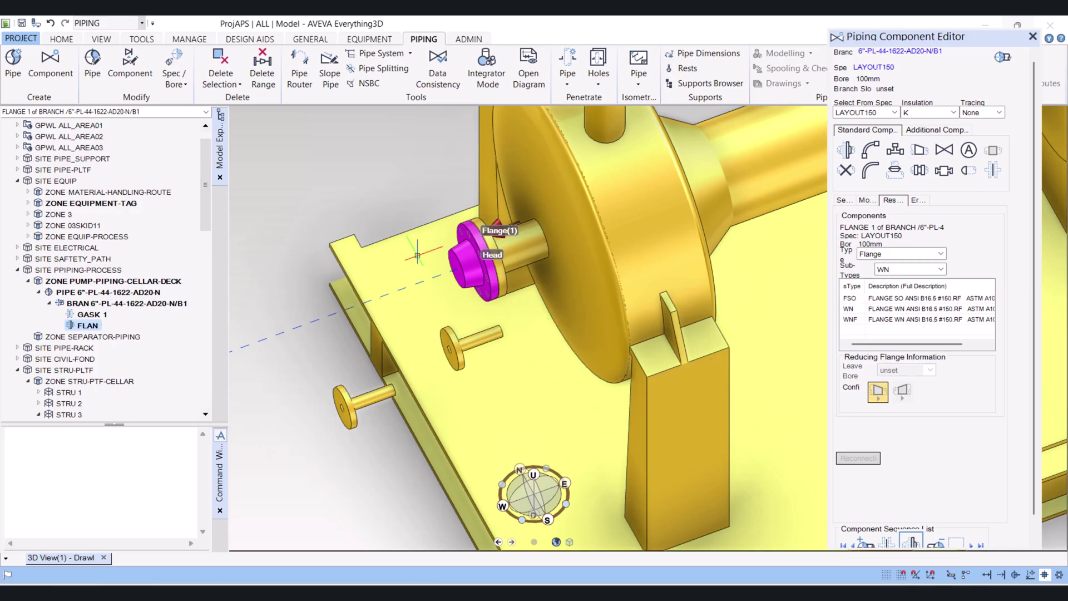
# - Connect a 150 mm eccentric (ECC) BW reducer, ANSI B16.9, to the WN flange on the pump nozzle
pyautogui.scroll(1, 464, 266)
pyautogui.scroll(2, 463, 266)
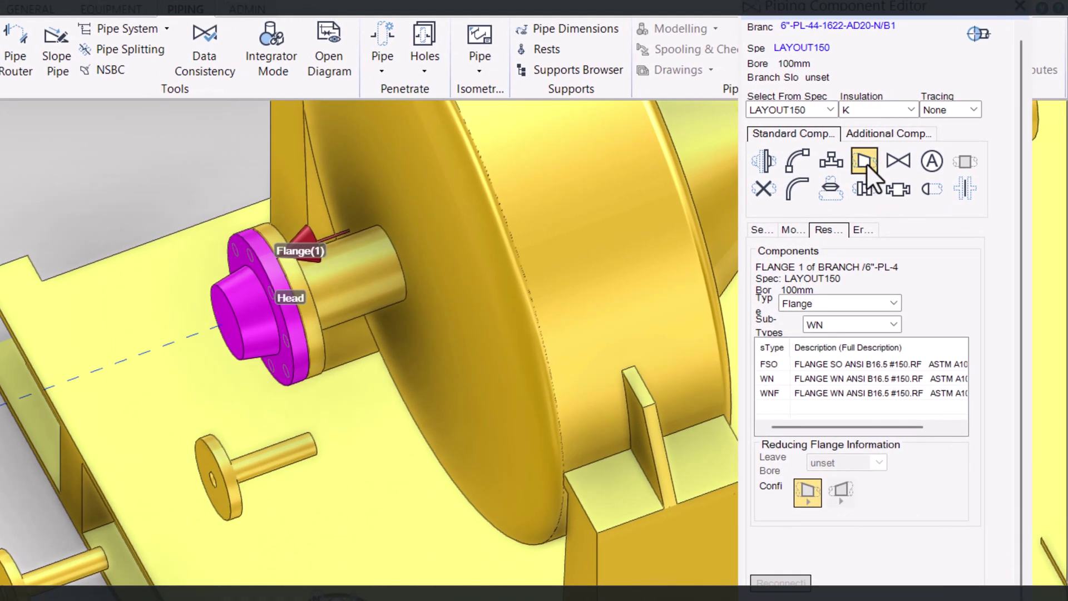
pyautogui.click(865, 162)
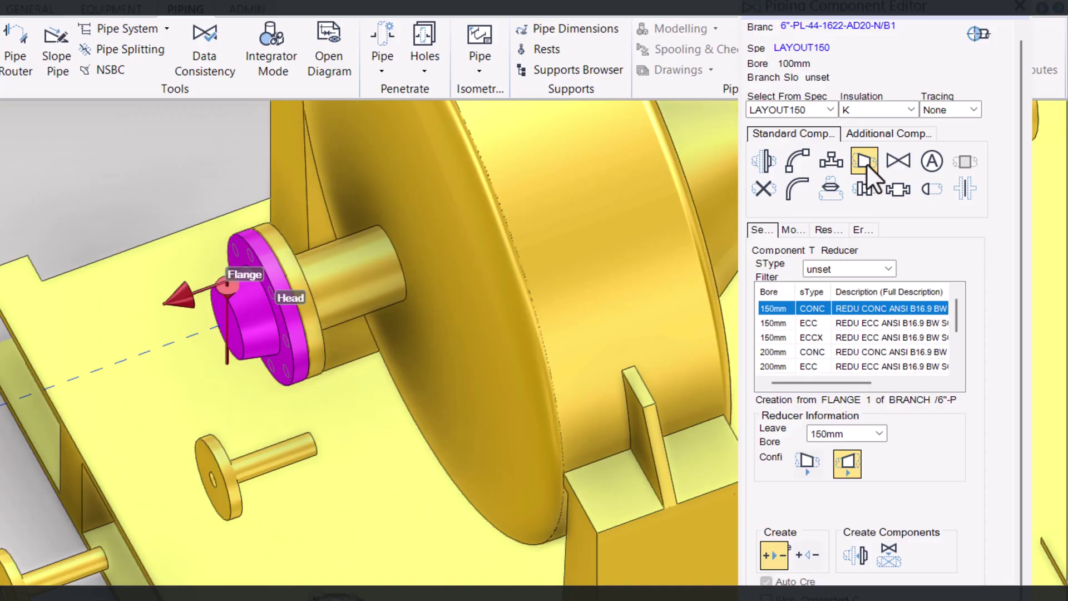
pyautogui.click(820, 322)
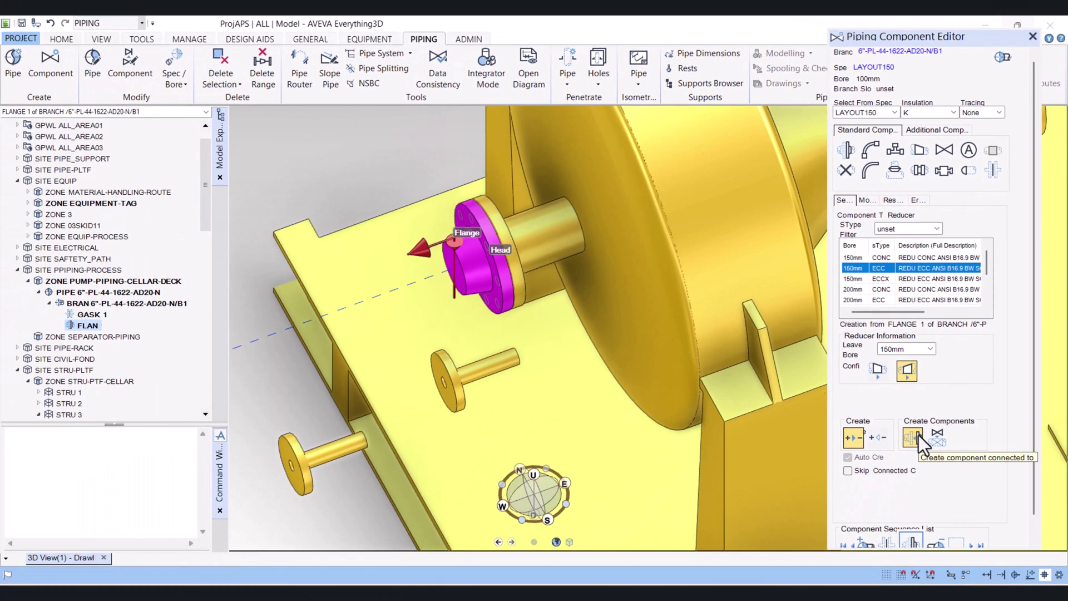
pyautogui.click(857, 554)
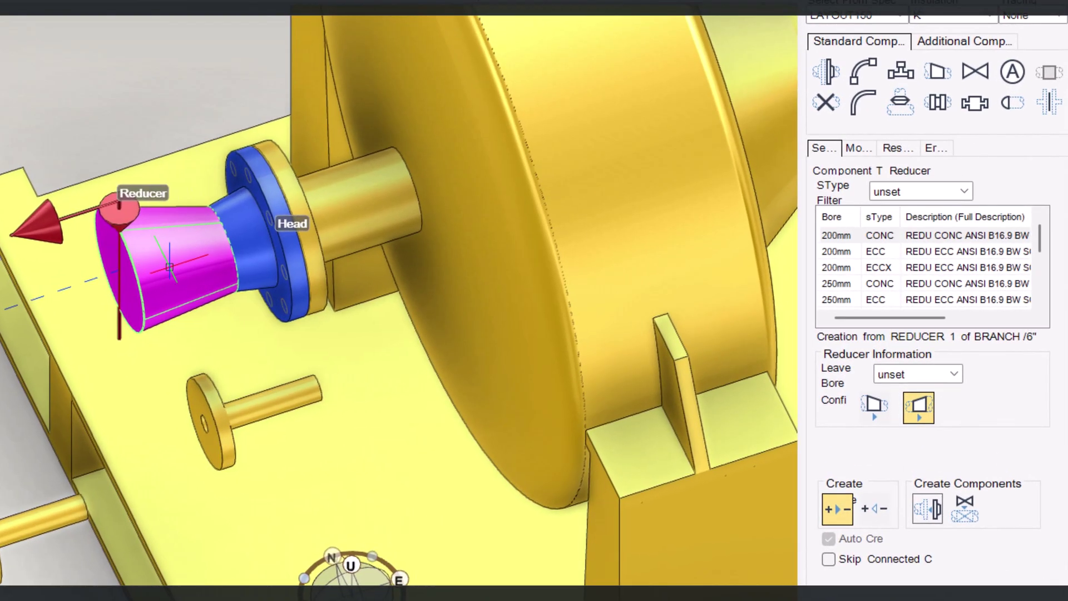
# - Rotate the eccentric reducer to 180 degrees about the pipe axis
pyautogui.click(861, 151)
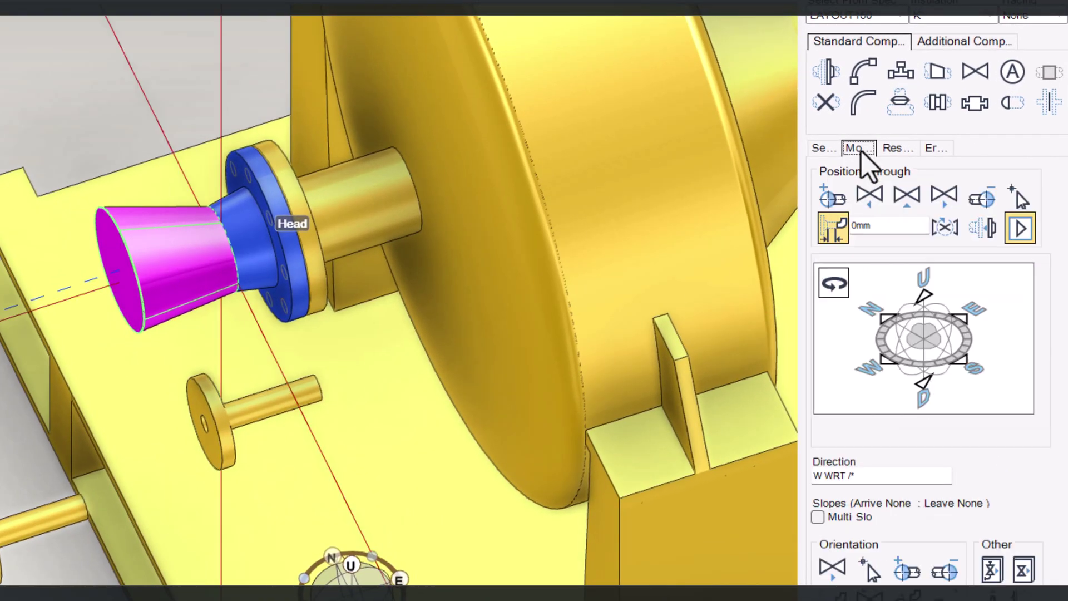
pyautogui.click(833, 283)
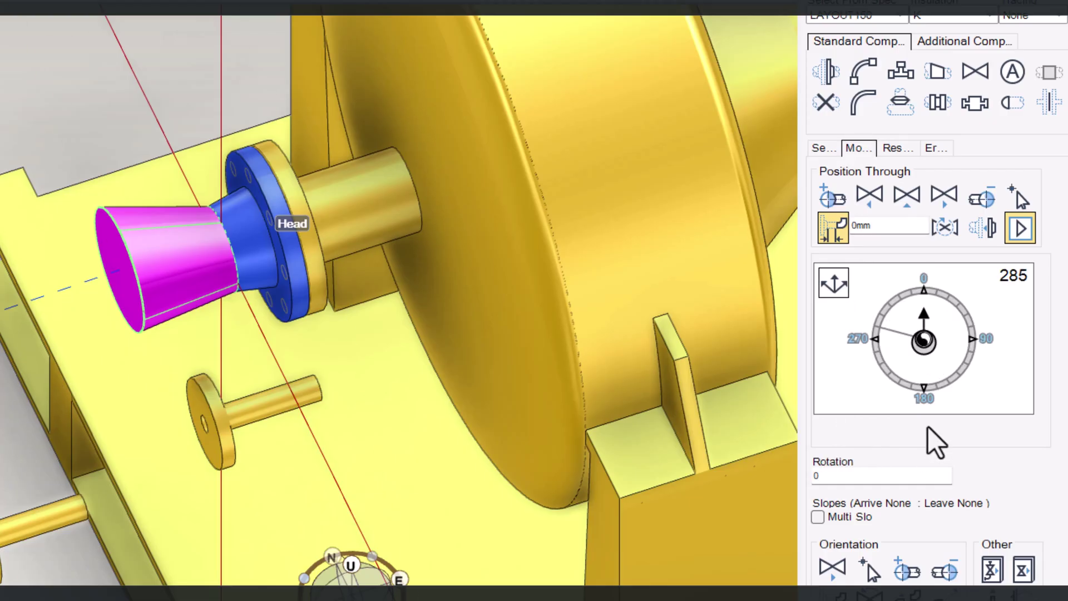
pyautogui.click(925, 396)
pyautogui.click(924, 396)
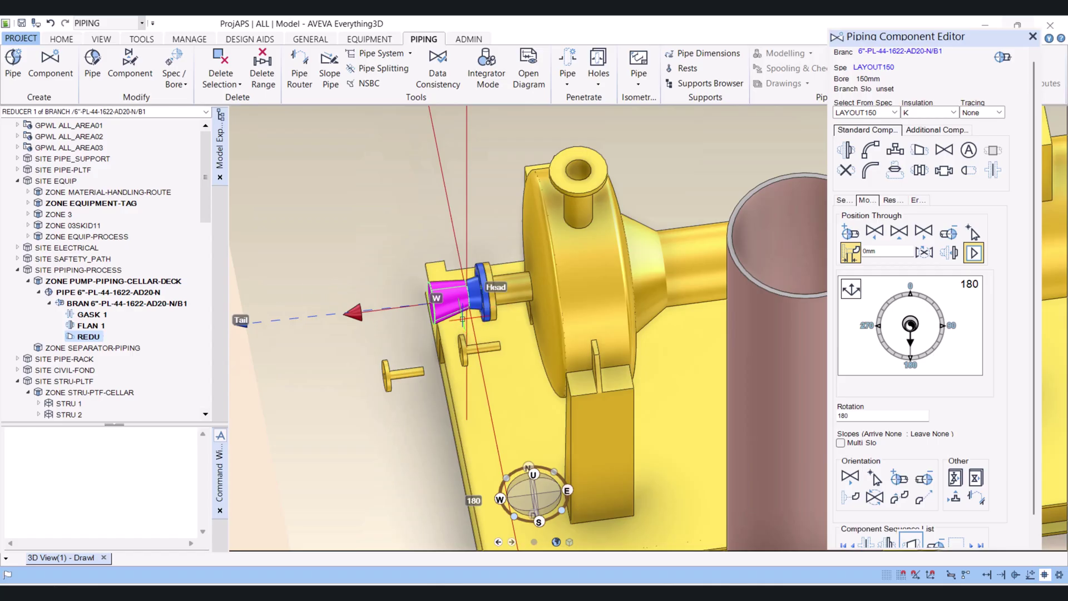
# - Position the reducer with a clearance of 400 mm from the pump nozzle flange
pyautogui.scroll(2, 485, 296)
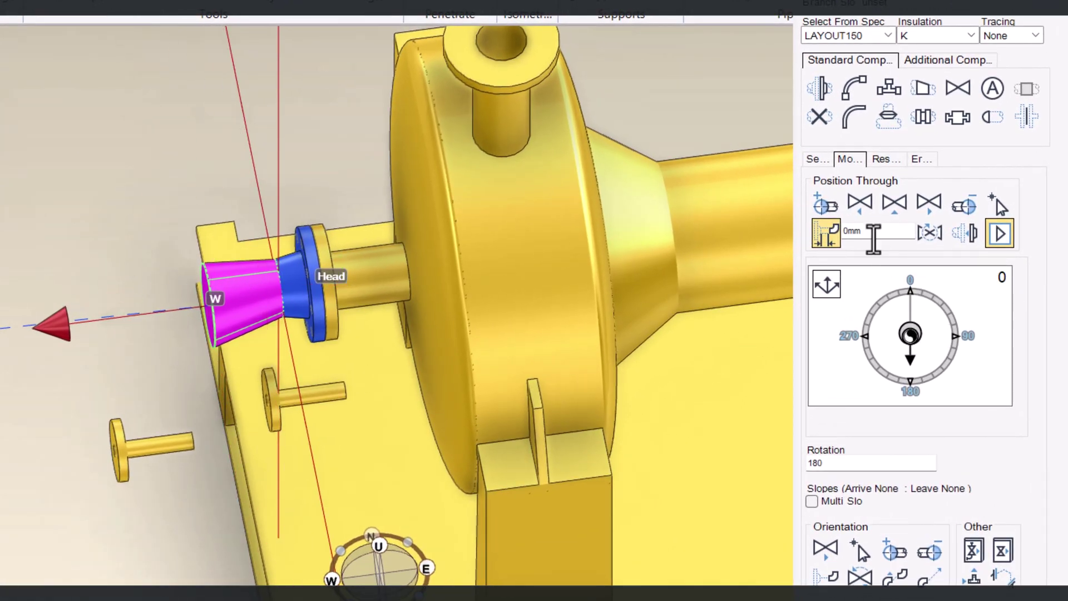
pyautogui.doubleClick(873, 239)
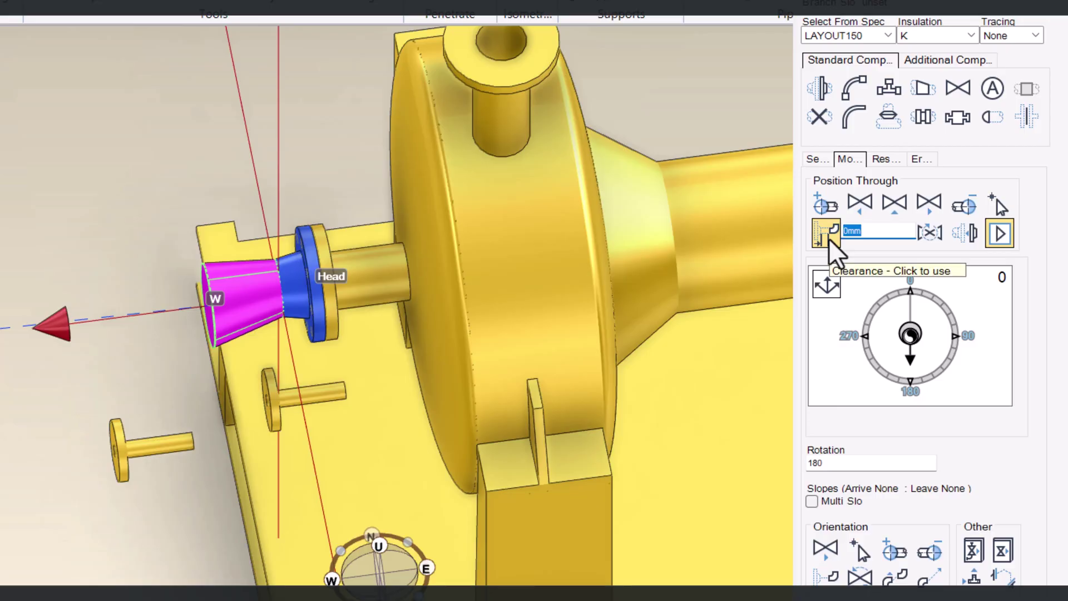
pyautogui.click(829, 239)
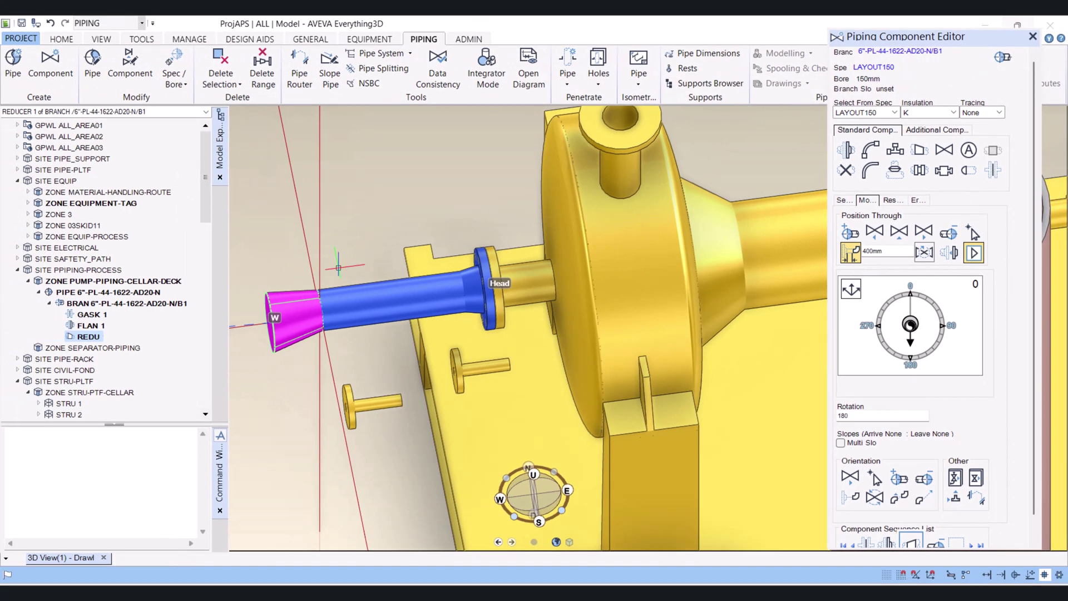
# - Add a WN flange, ANSI B16.5 #150 RF, after the reducer with automatic gasket and mating flange, choosing WN for the mating flange
pyautogui.scroll(-3, 432, 299)
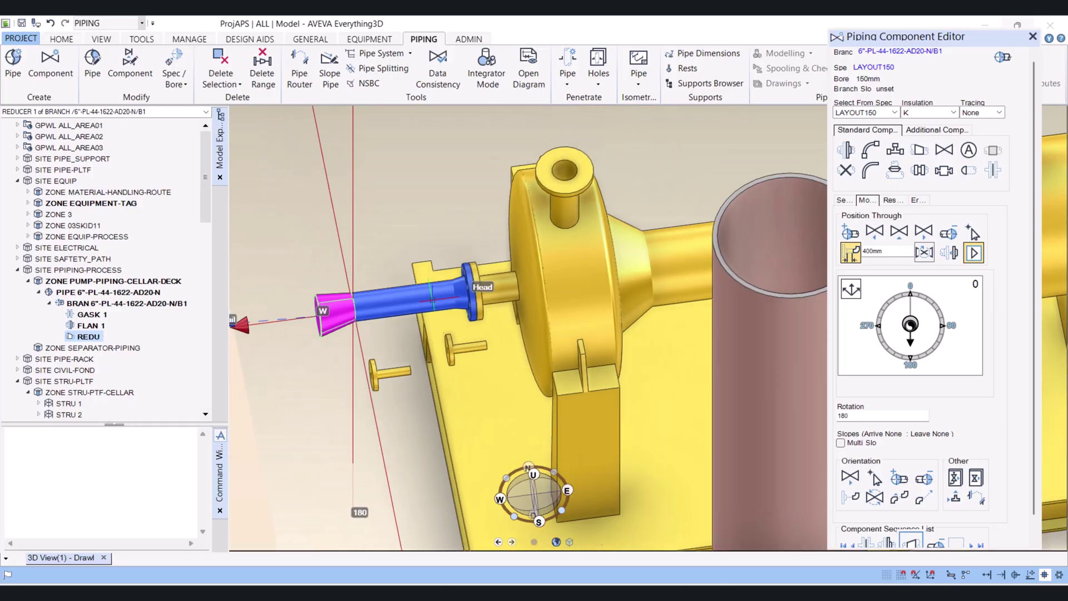
pyautogui.scroll(-2, 439, 318)
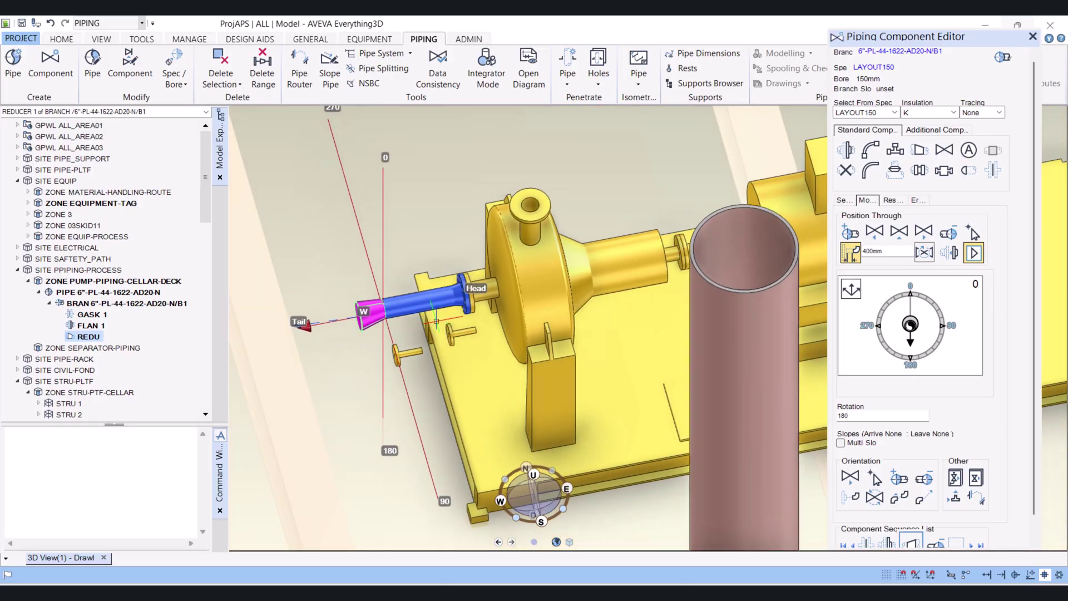
pyautogui.scroll(2, 426, 321)
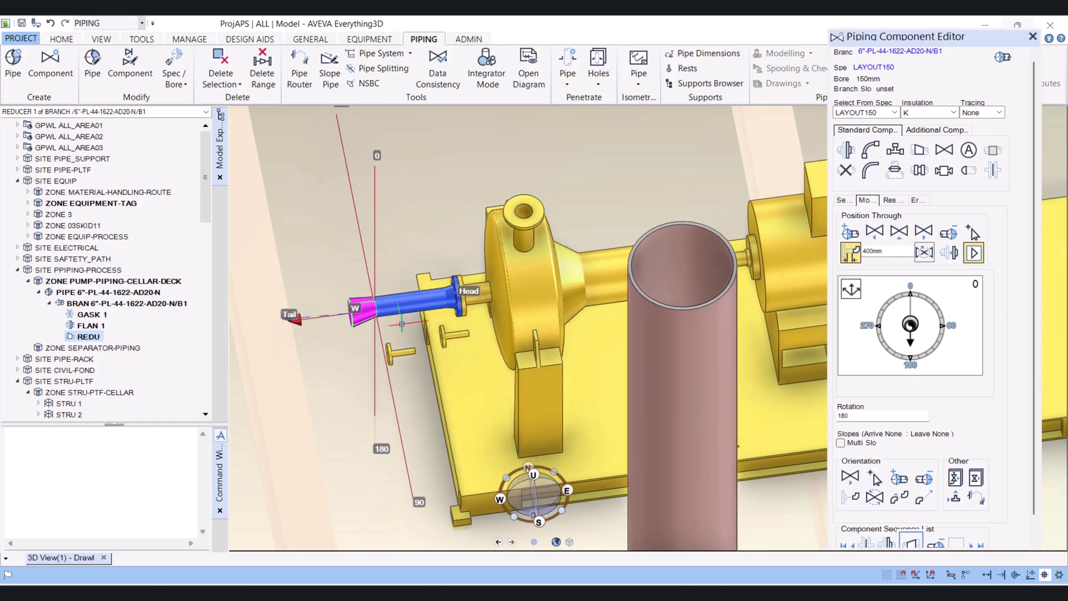
pyautogui.scroll(1, 350, 321)
pyautogui.scroll(1, 350, 321)
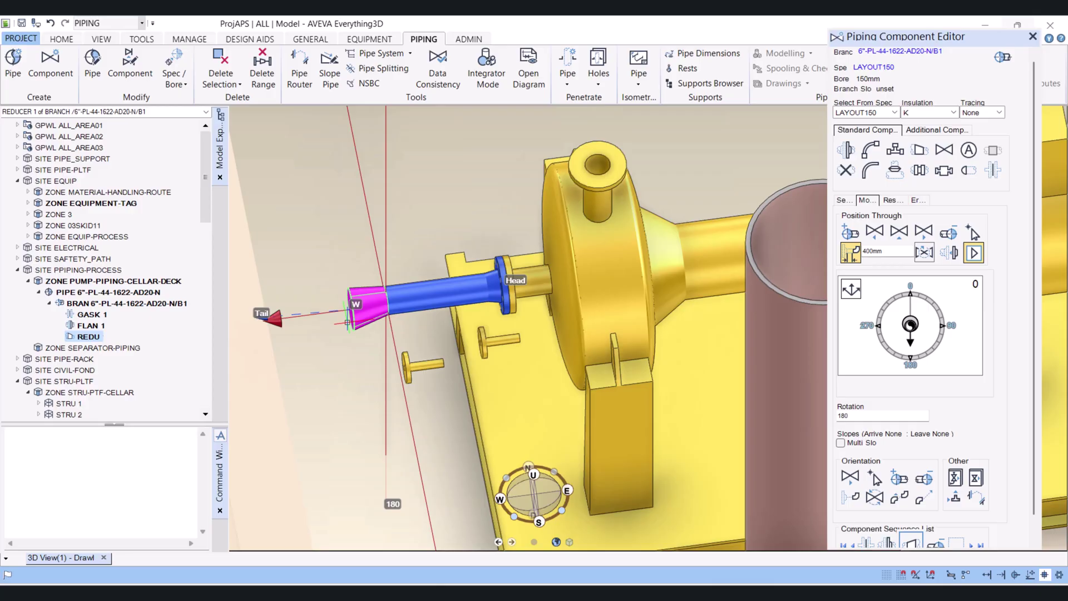
pyautogui.click(846, 151)
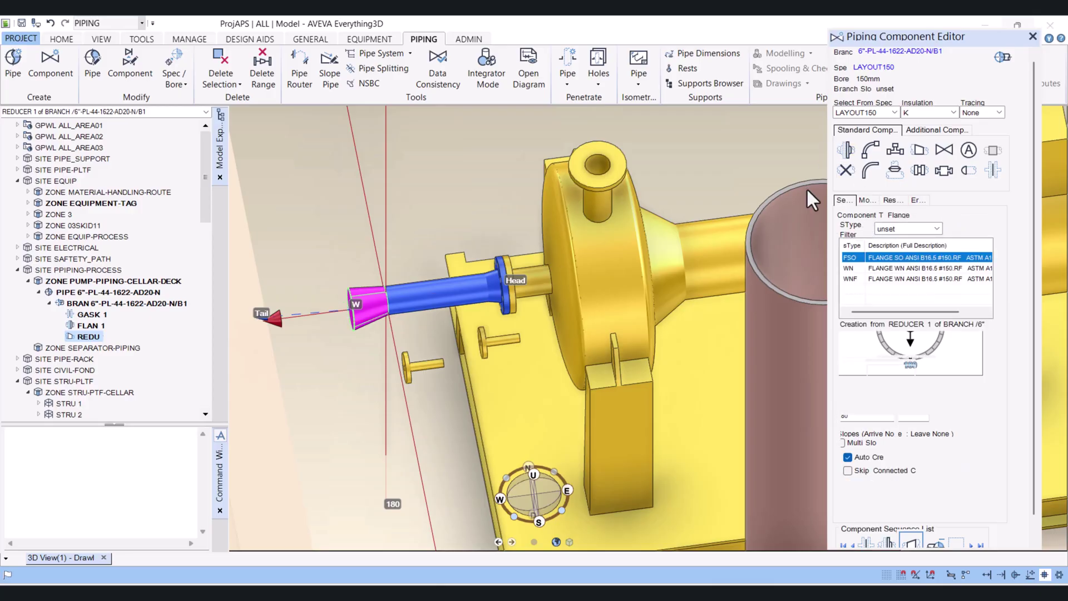
pyautogui.click(900, 269)
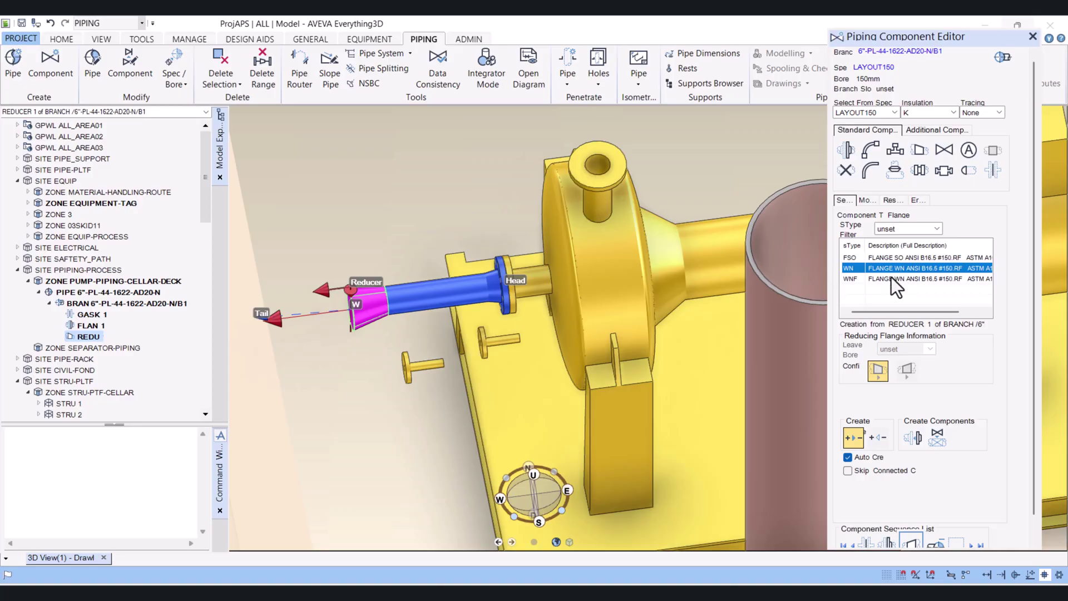
pyautogui.click(914, 439)
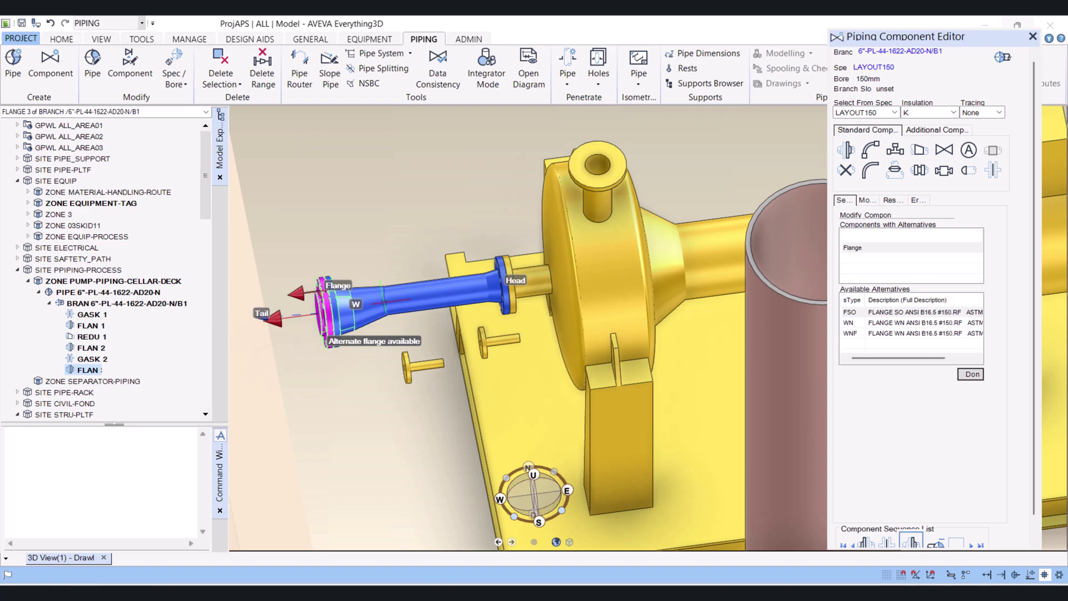
pyautogui.click(884, 323)
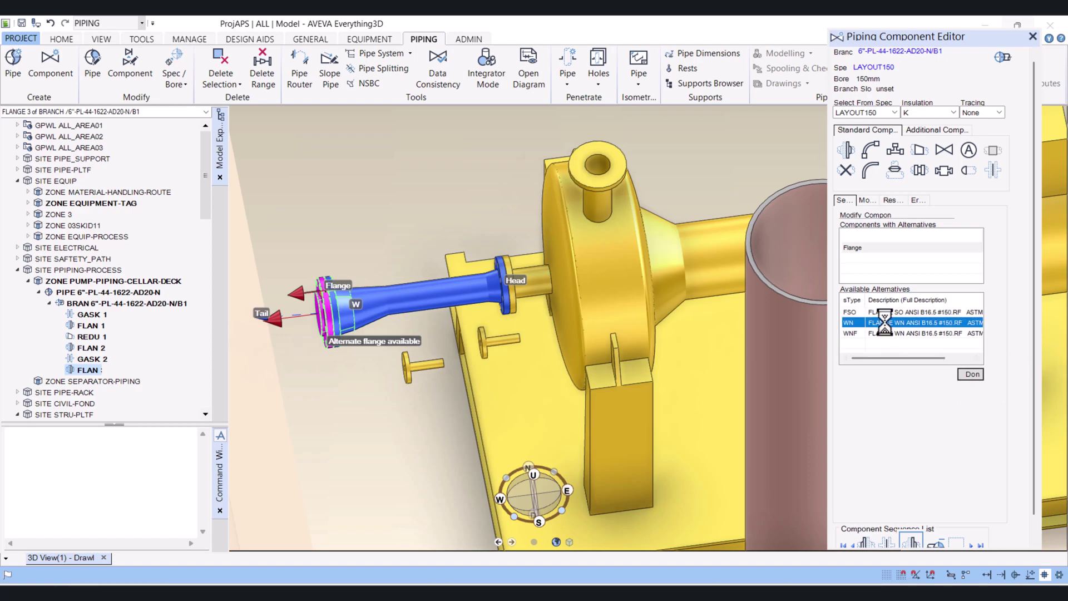
pyautogui.click(970, 374)
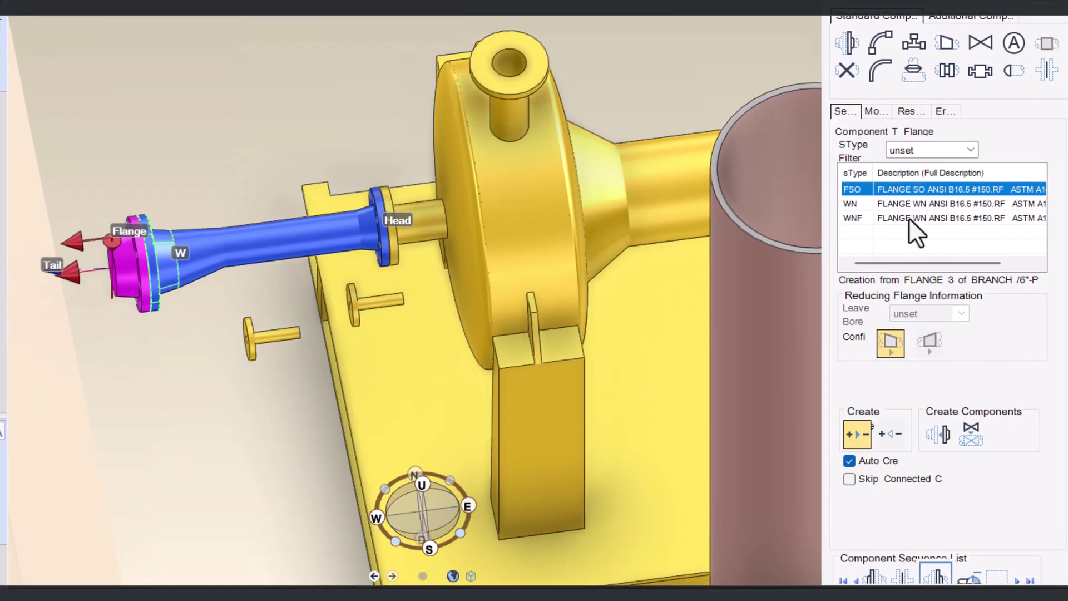
# - Turn off automatic creation of connected components and add another WN flange, ANSI B16.5 #150 RF, after the mating flange
pyautogui.click(849, 461)
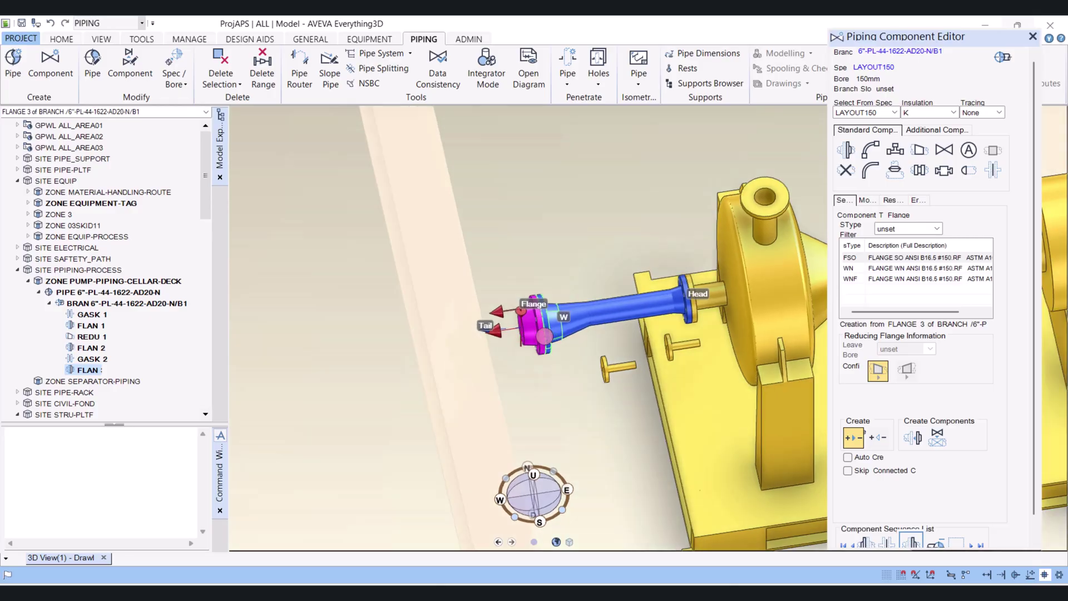
pyautogui.click(846, 149)
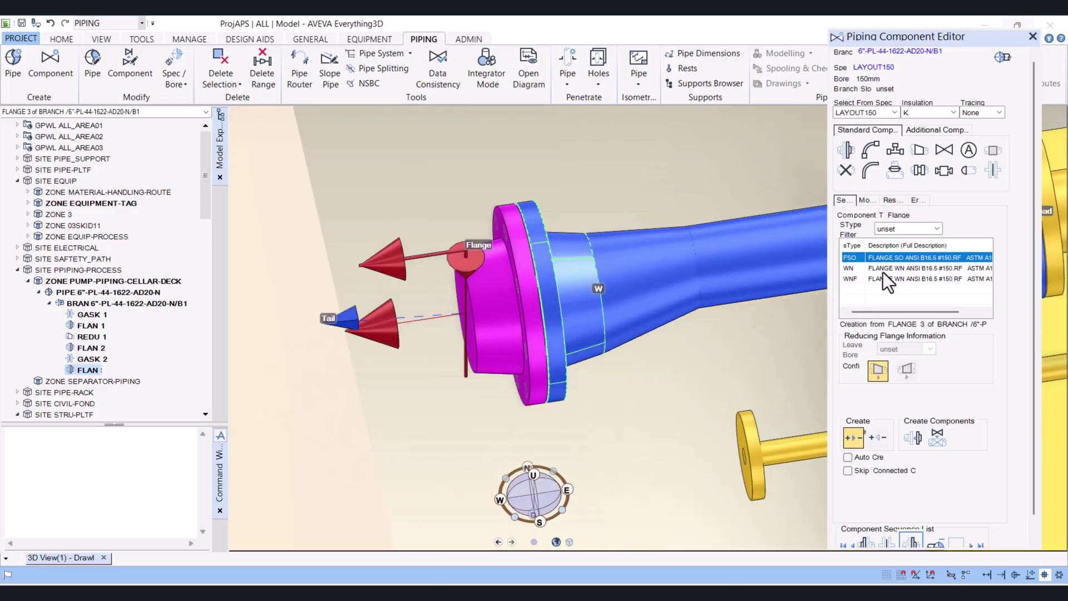
pyautogui.click(884, 268)
pyautogui.click(914, 439)
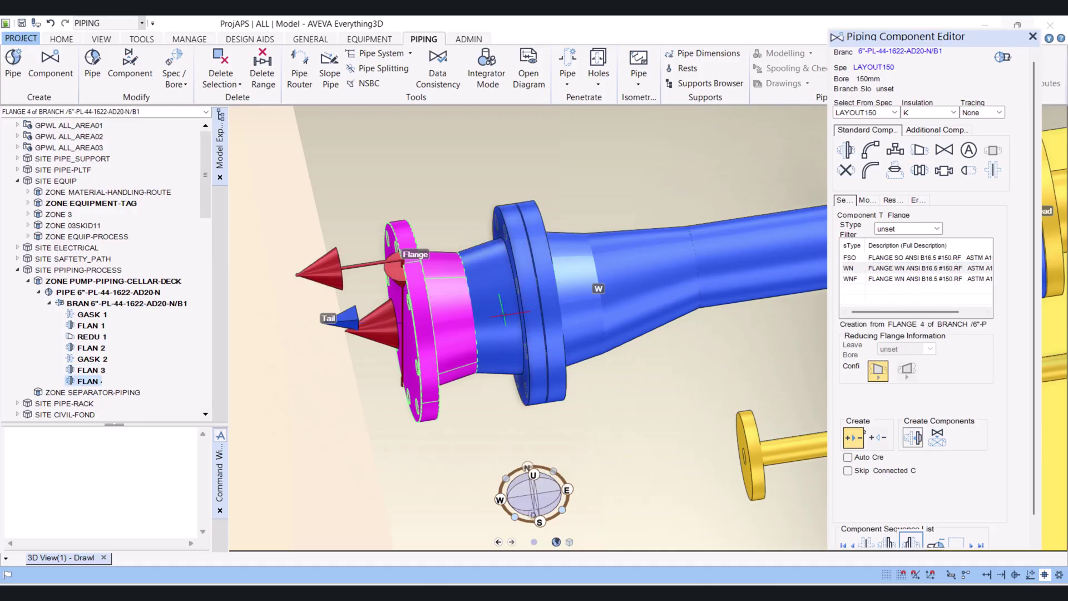
# - Position the last flange with a clearance of 600 mm from the preceding flange
pyautogui.scroll(-5, 504, 315)
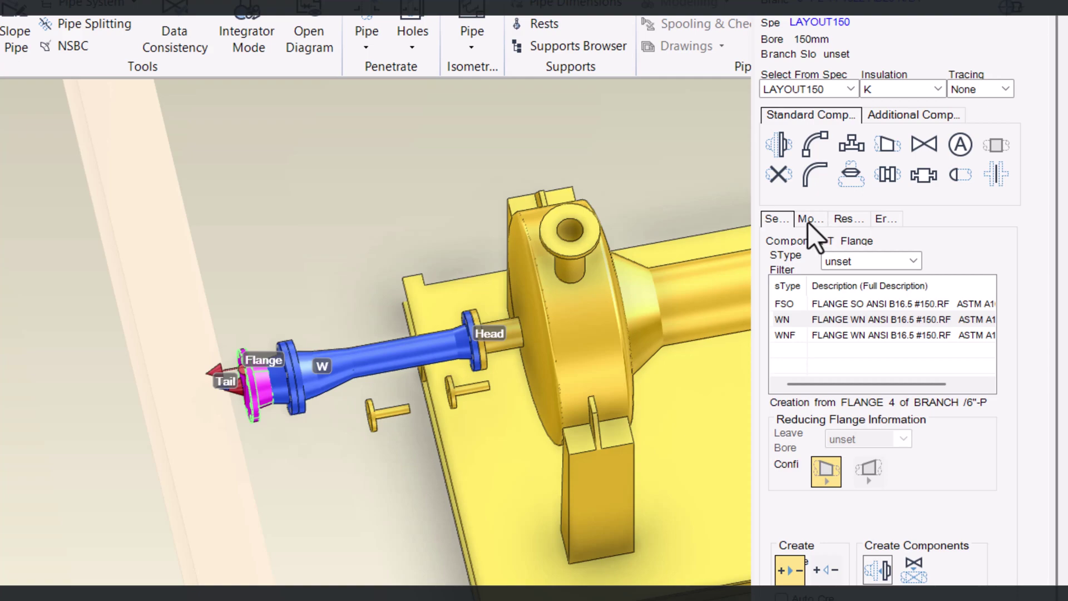
pyautogui.click(807, 220)
pyautogui.doubleClick(804, 294)
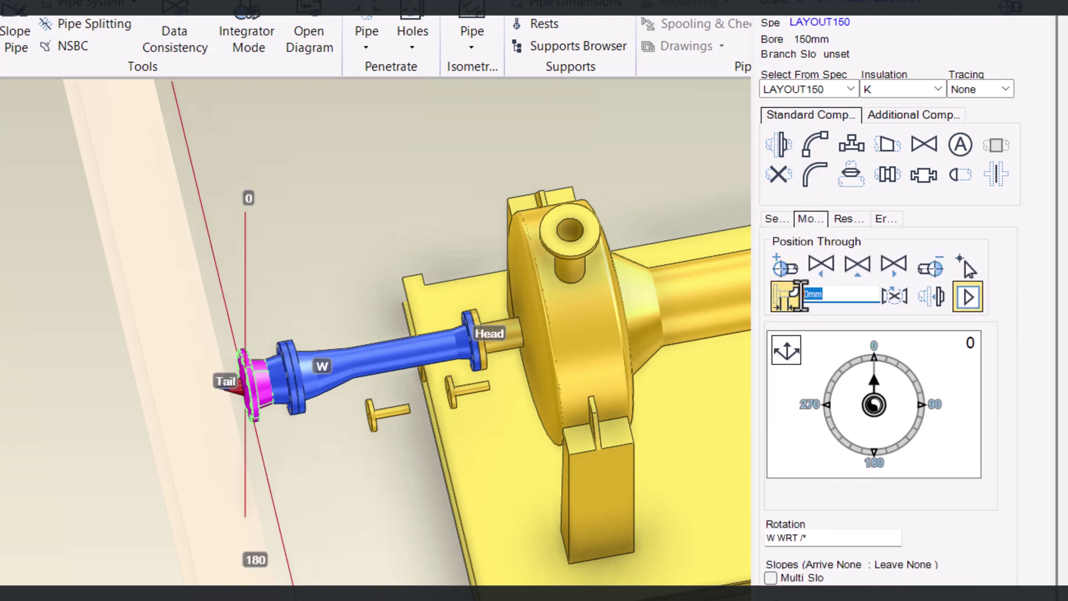
pyautogui.write('600')
pyautogui.press('Return')
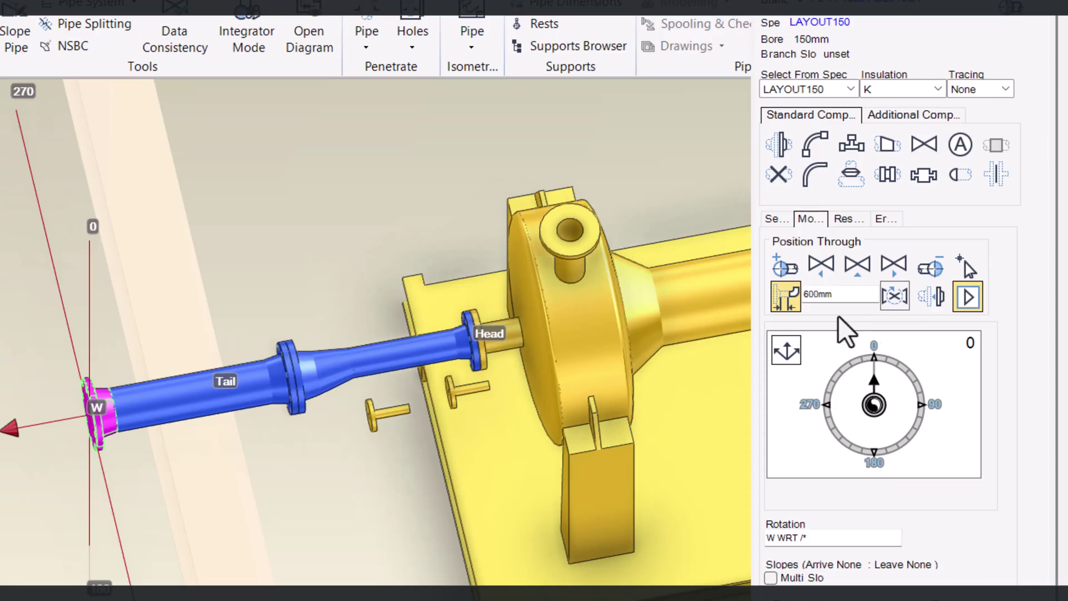
# - Examine the flanged spool, the reducer and their position relative to the pump skid from several angles
pyautogui.scroll(3, 250, 398)
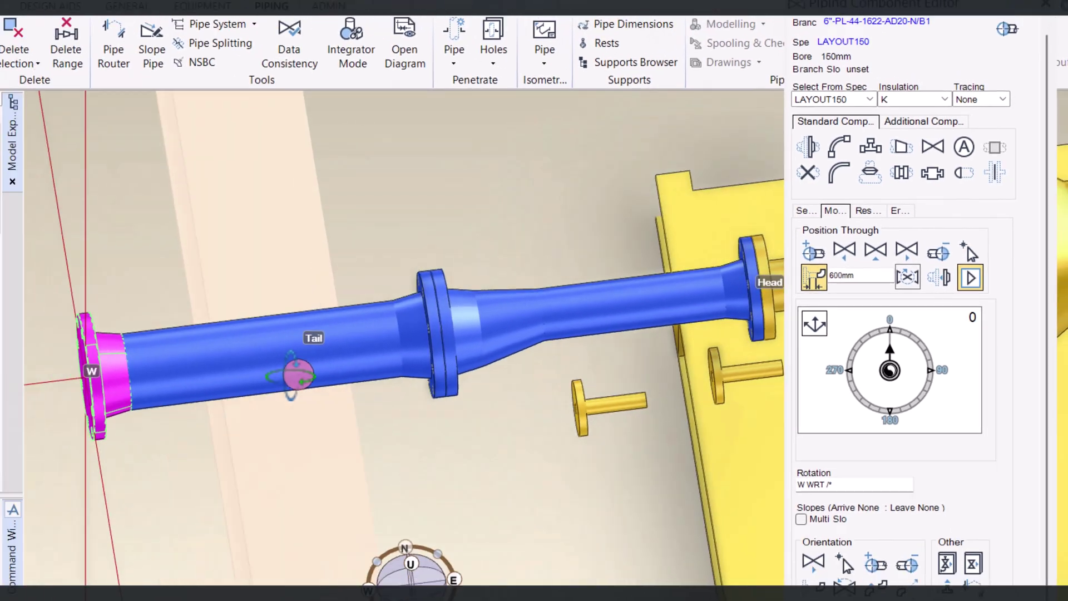
pyautogui.moveTo(298, 374)
pyautogui.mouseDown(button='middle')
pyautogui.moveTo(287, 344)
pyautogui.moveTo(279, 370)
pyautogui.mouseUp(button='middle')
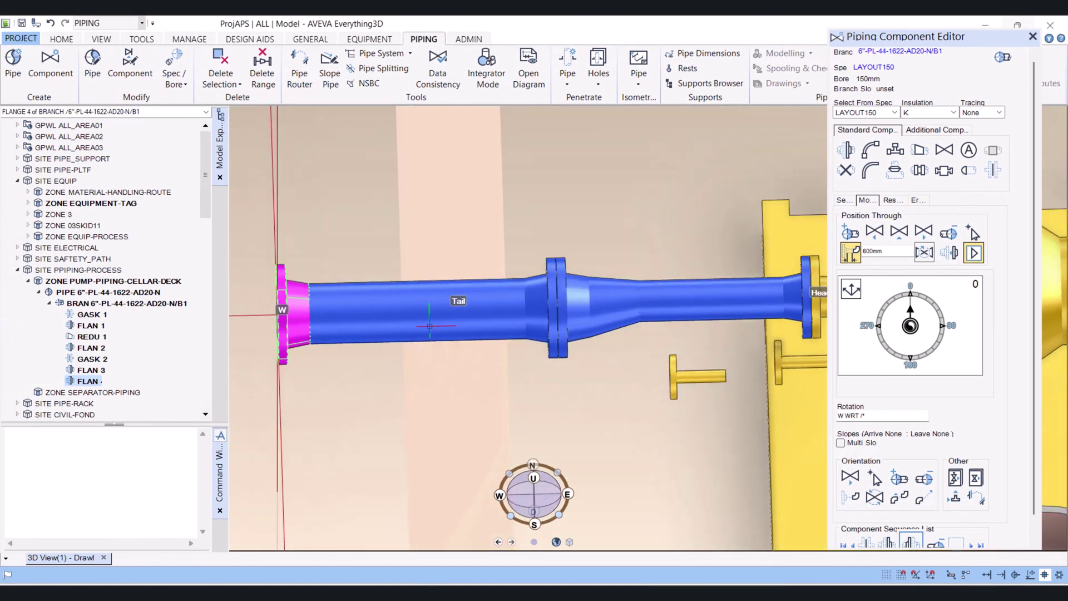
pyautogui.moveTo(446, 319); pyautogui.dragTo(567, 303, button='middle')
pyautogui.scroll(-3, 567, 304)
pyautogui.scroll(4, 566, 300)
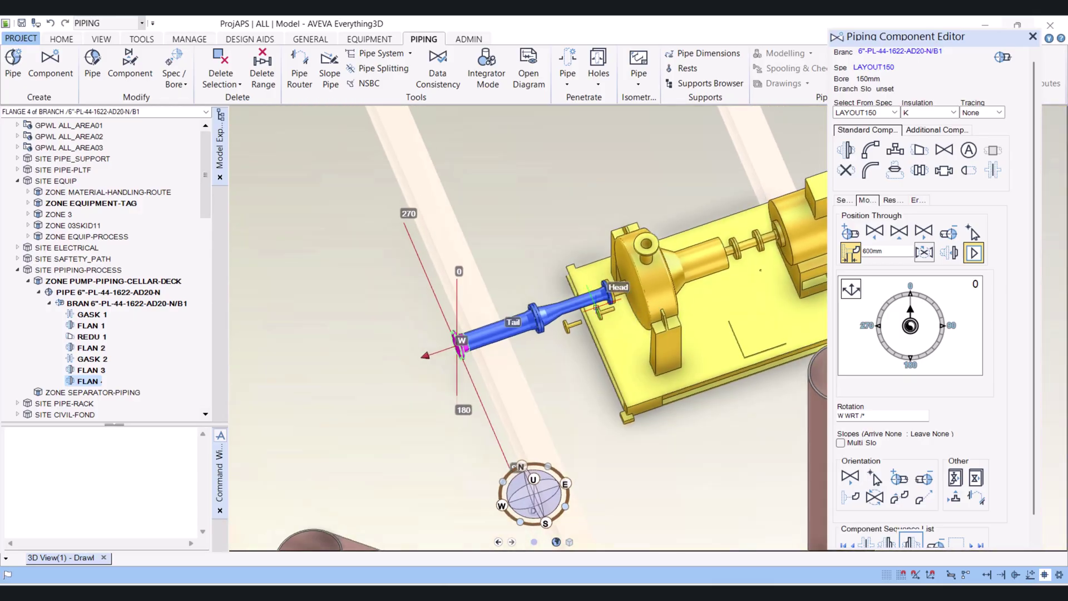
pyautogui.scroll(1, 566, 299)
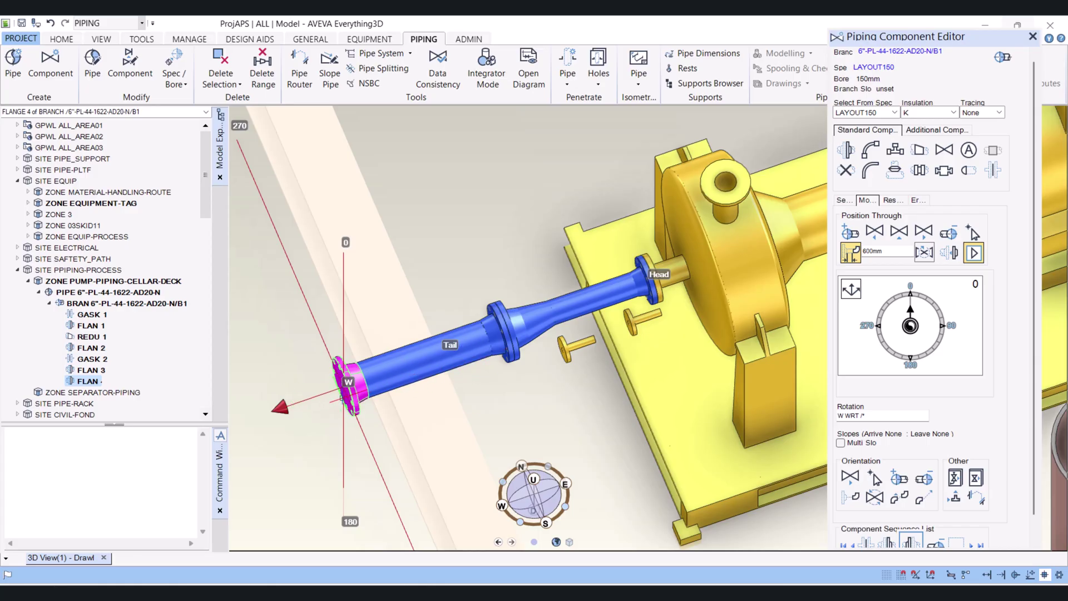
pyautogui.scroll(-1, 342, 390)
pyautogui.scroll(-2, 345, 389)
pyautogui.scroll(1, 349, 389)
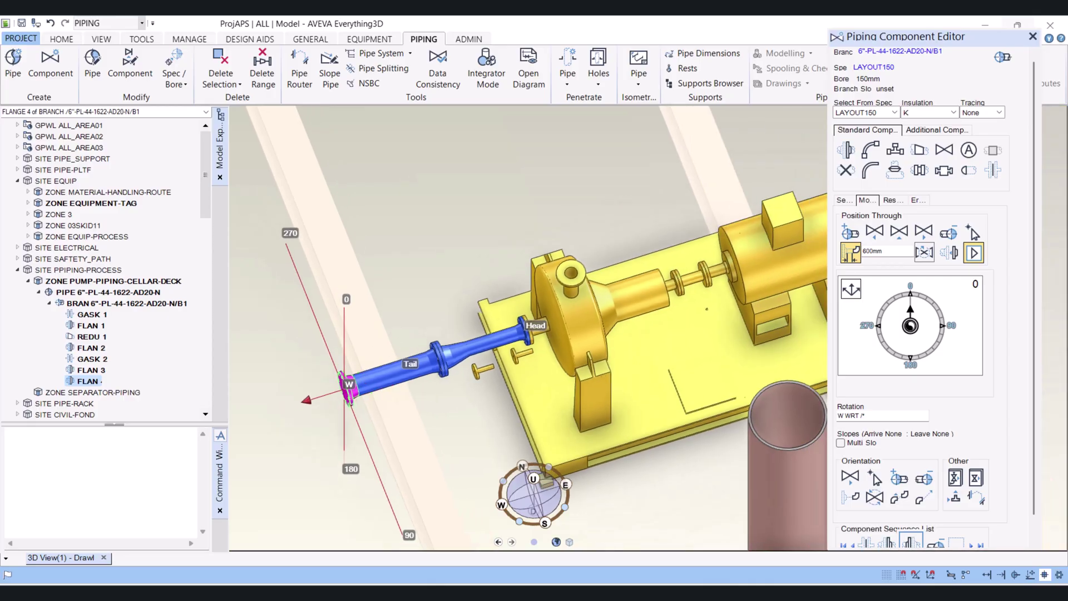
# - Connect a 1.5MM RF gasket, ANSI B16.5 #150, and a Y-type Spirax steel #150 RF strainer to the spool's end flange
pyautogui.click(992, 170)
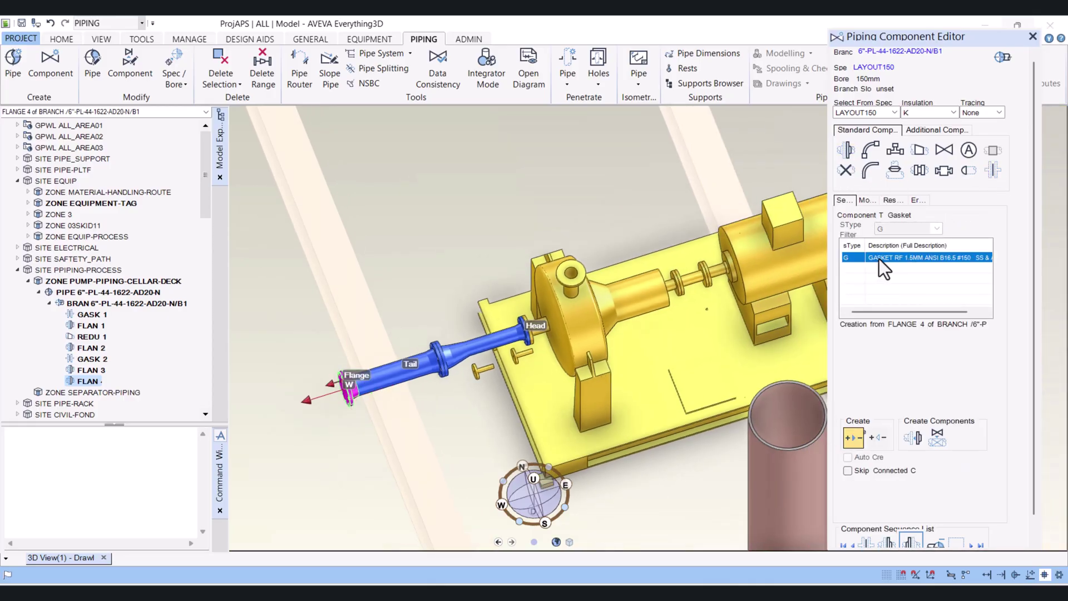
pyautogui.click(937, 442)
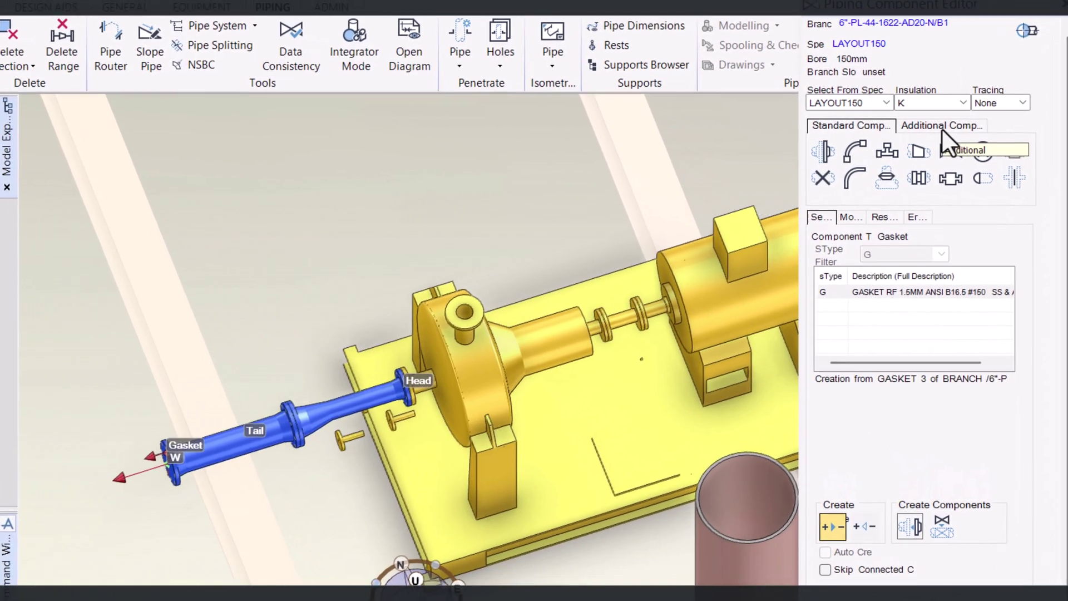
pyautogui.click(941, 126)
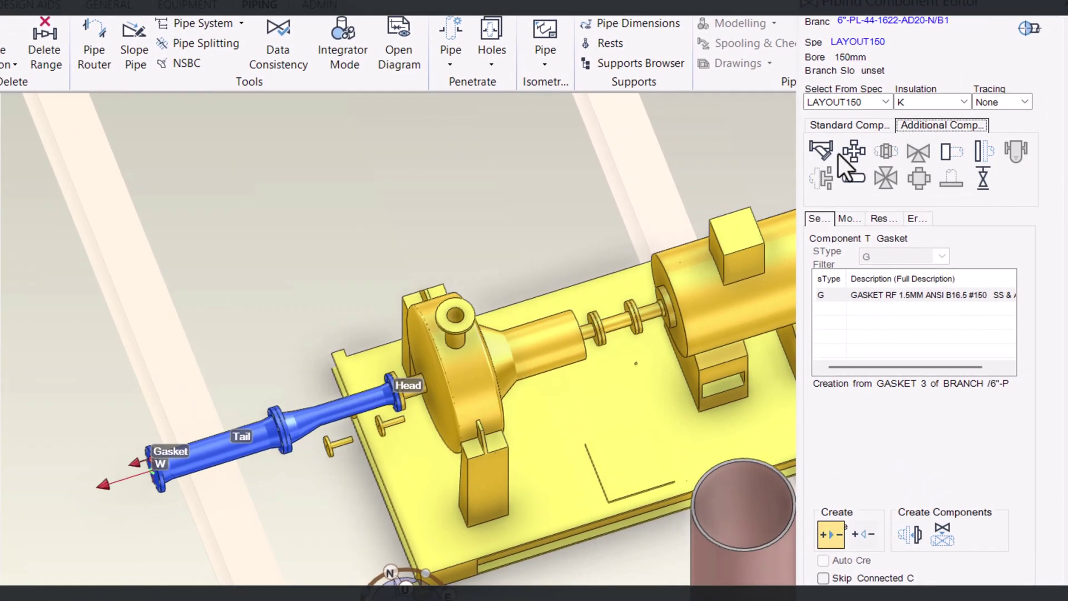
pyautogui.click(823, 147)
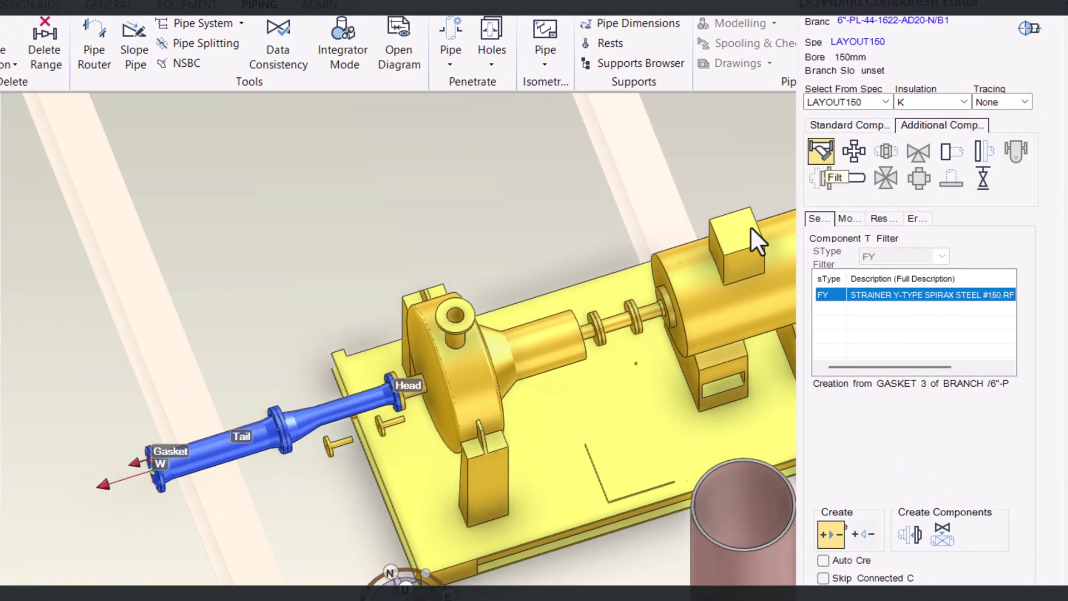
pyautogui.click(912, 534)
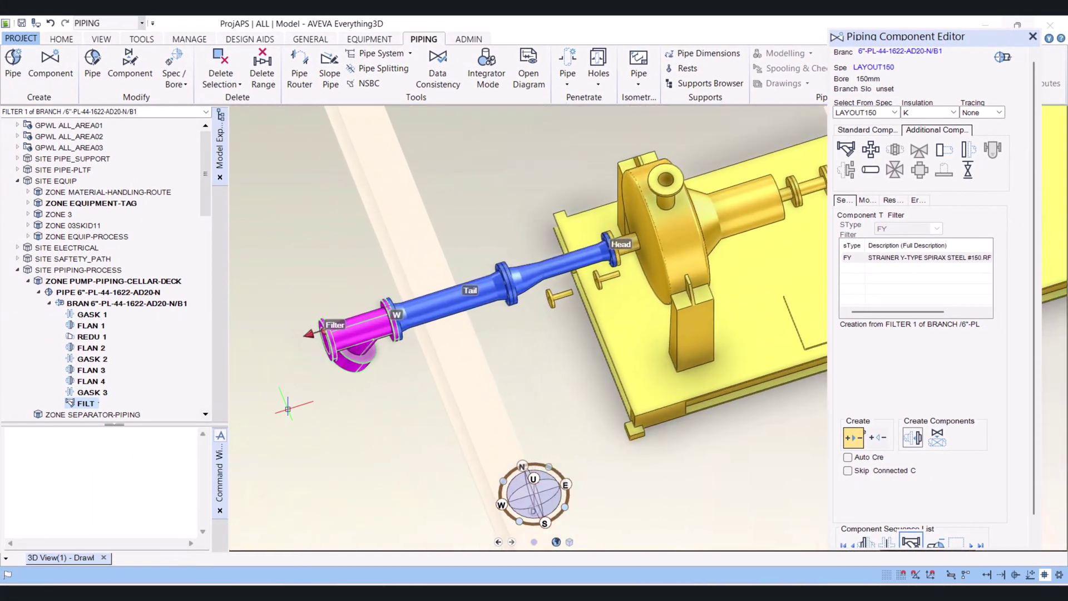
# - Connect a 1.5MM RF gasket, ANSI B16.5 #150, to the free end of the Y-type strainer
pyautogui.click(856, 132)
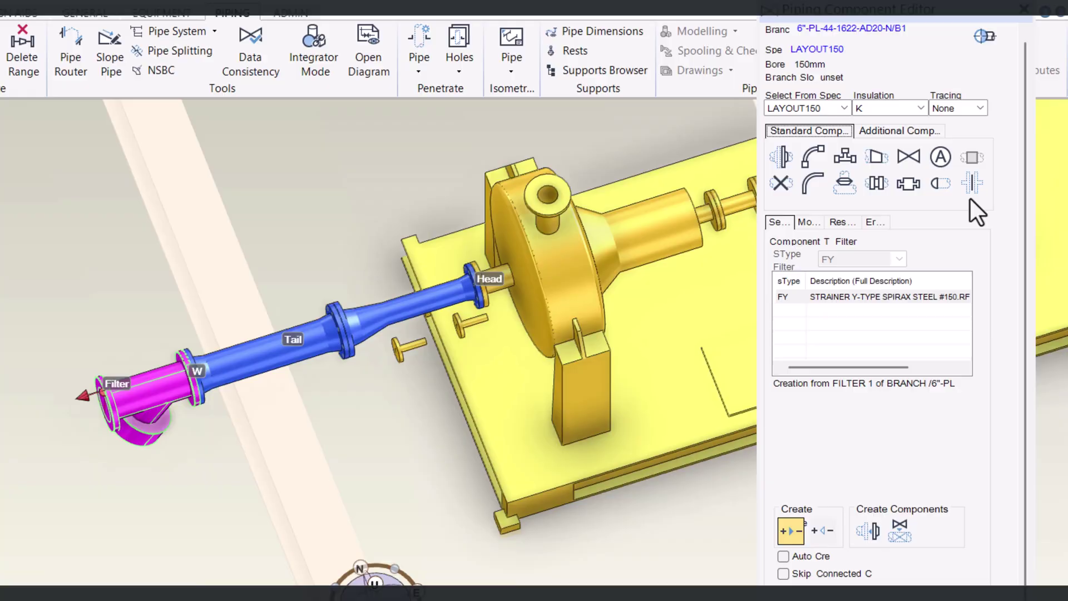
pyautogui.click(968, 183)
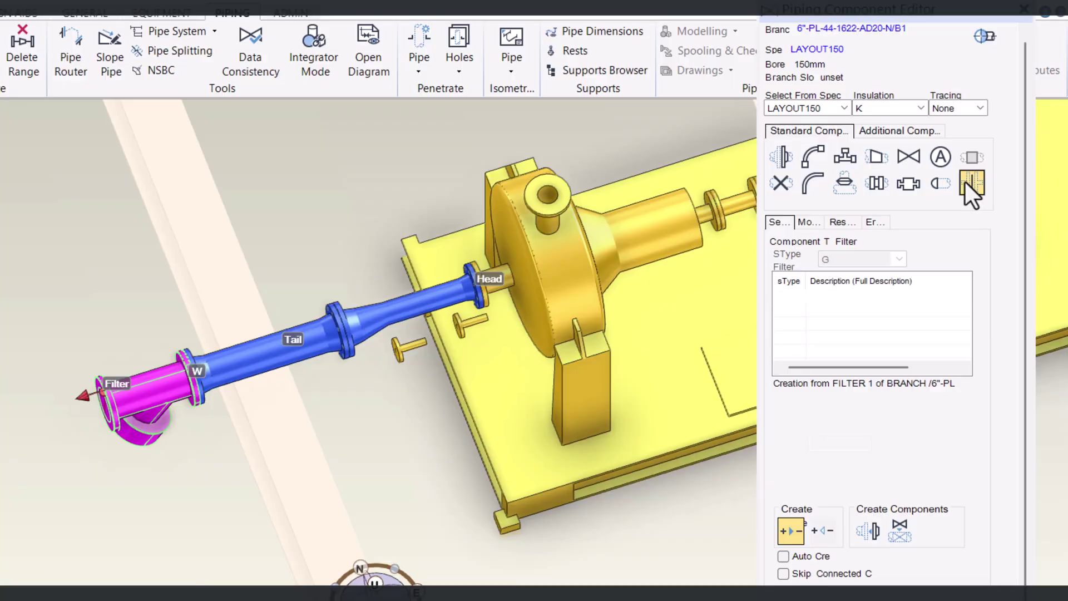
pyautogui.click(867, 533)
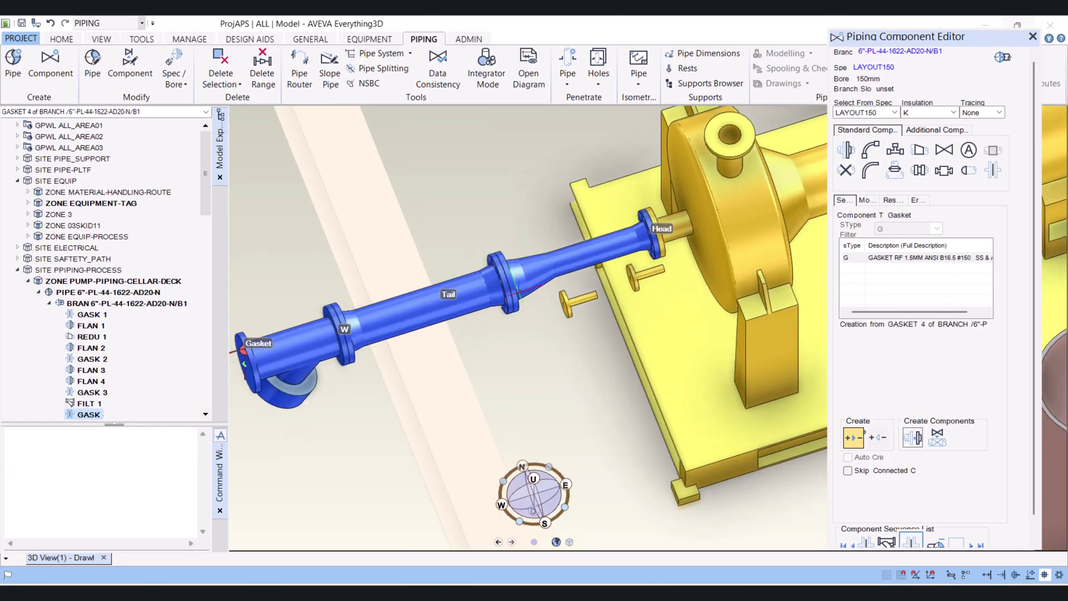
# - Insert a 50 mm SOCKOLET #3000 tee after the spool's reducer-side flange and position it by clearance near the middle of the spool, branch upward
pyautogui.scroll(5, 517, 289)
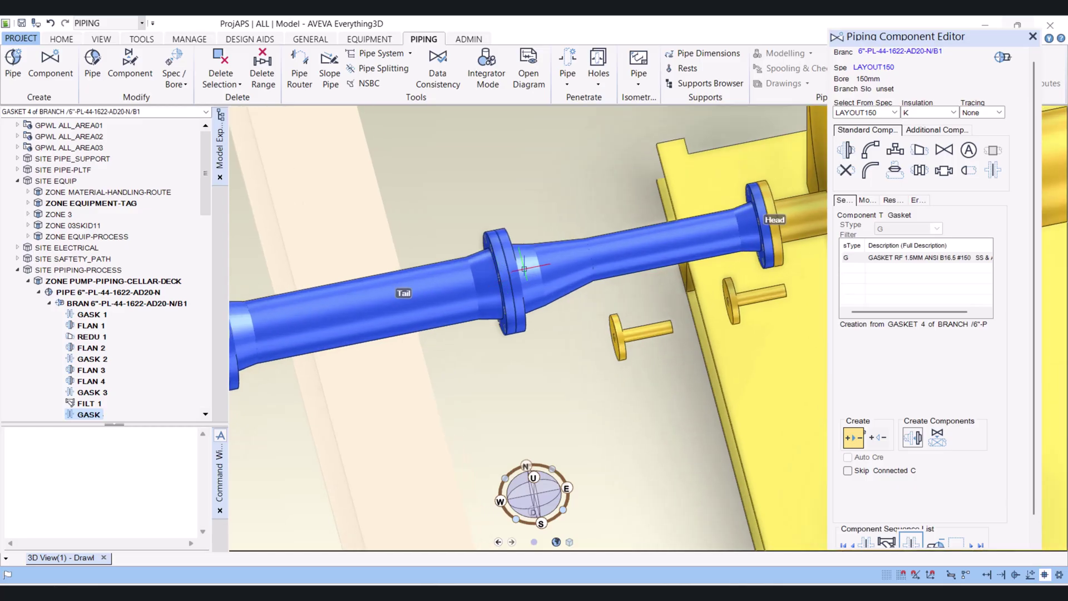
pyautogui.click(501, 279)
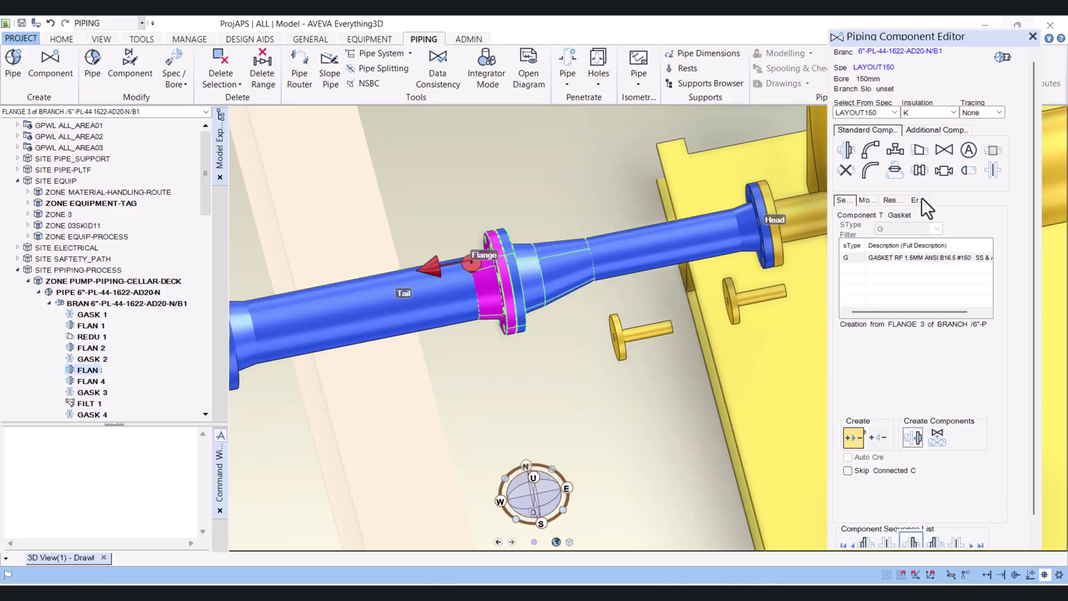
pyautogui.click(895, 170)
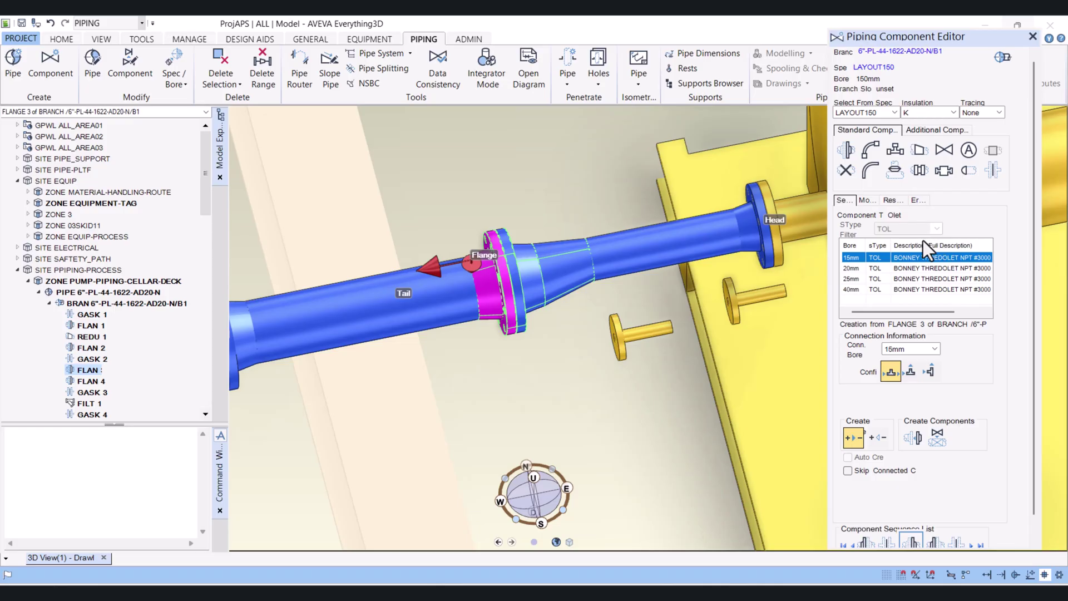
pyautogui.click(924, 346)
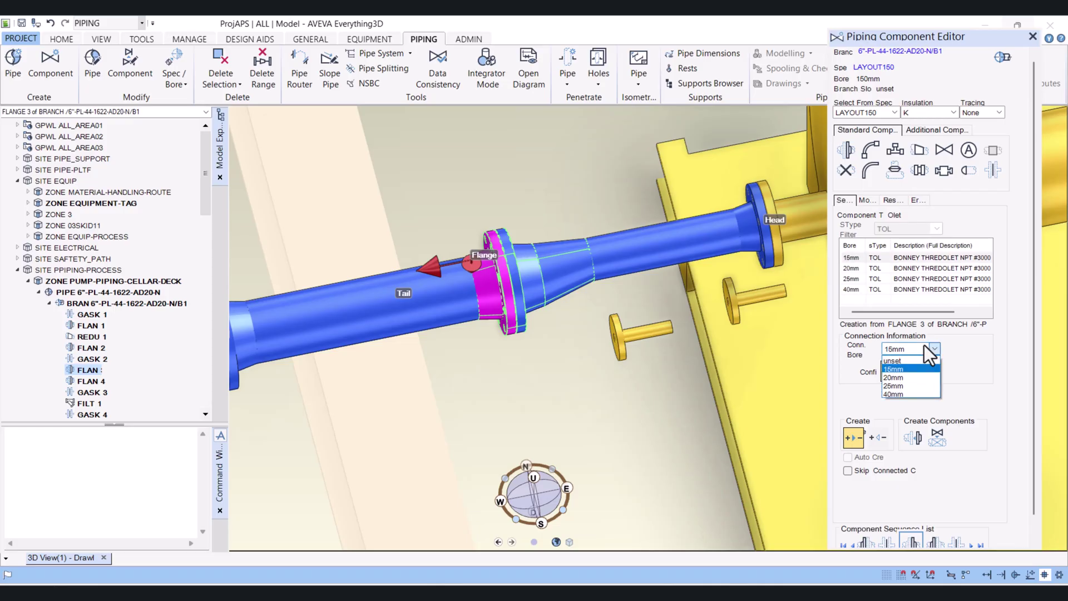
pyautogui.click(924, 345)
pyautogui.click(895, 150)
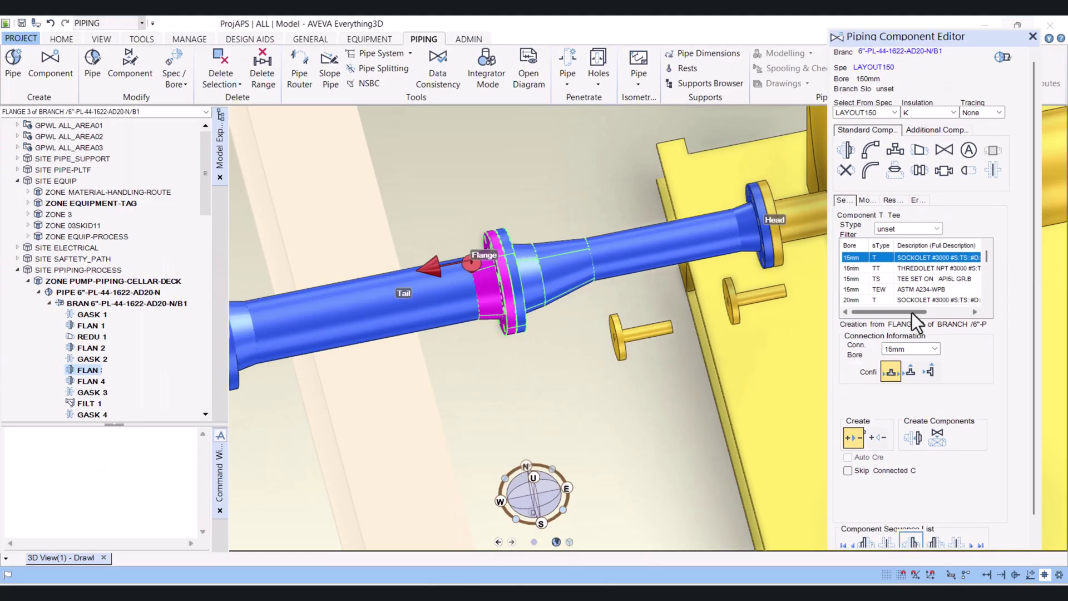
pyautogui.scroll(-4, 913, 291)
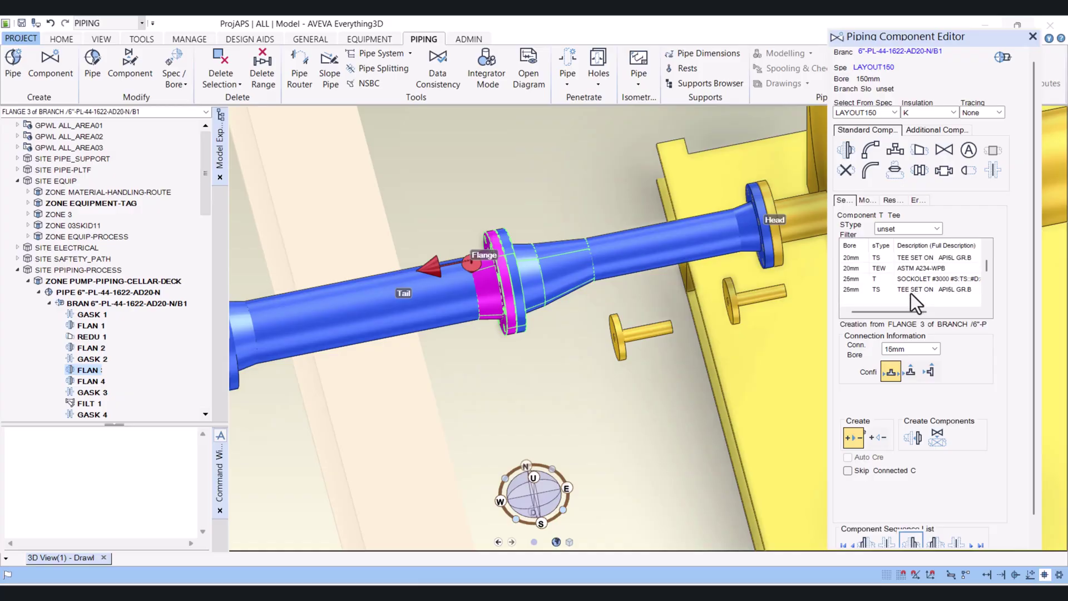
pyautogui.scroll(-1, 910, 292)
pyautogui.click(910, 278)
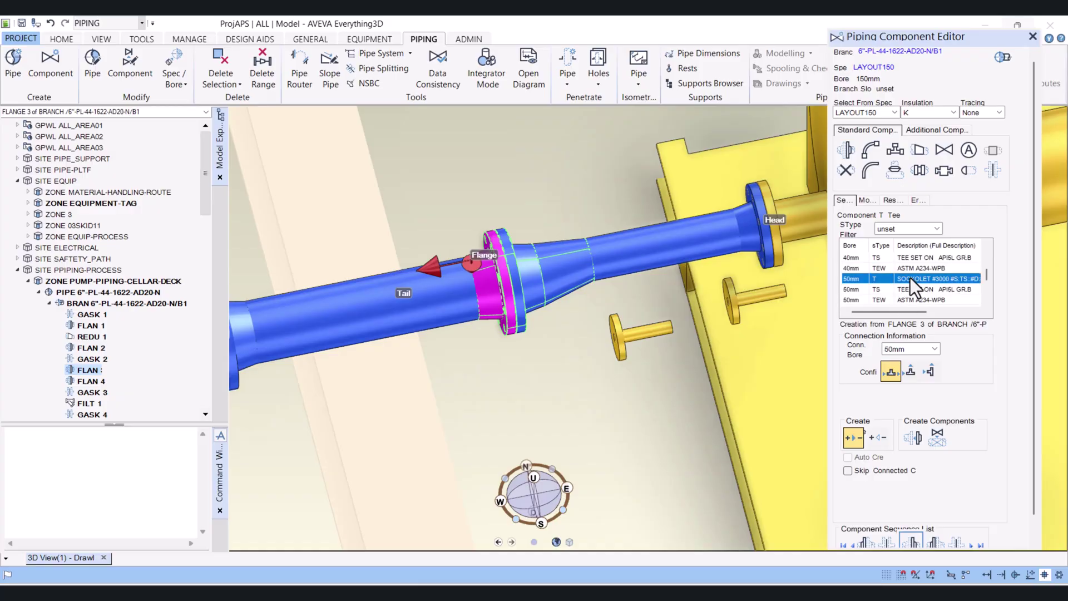
pyautogui.click(917, 437)
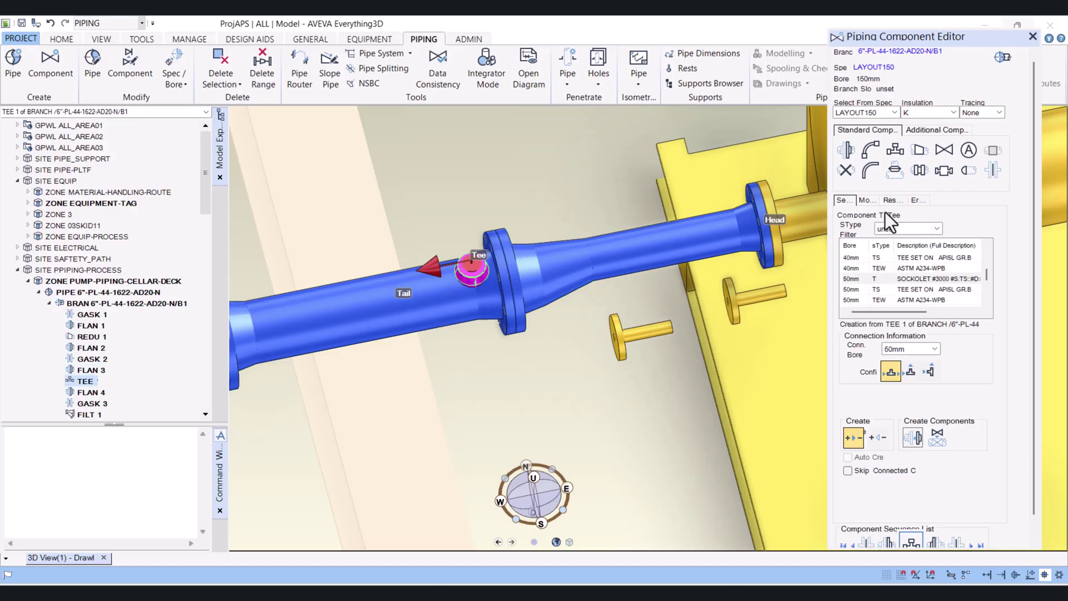
pyautogui.click(867, 200)
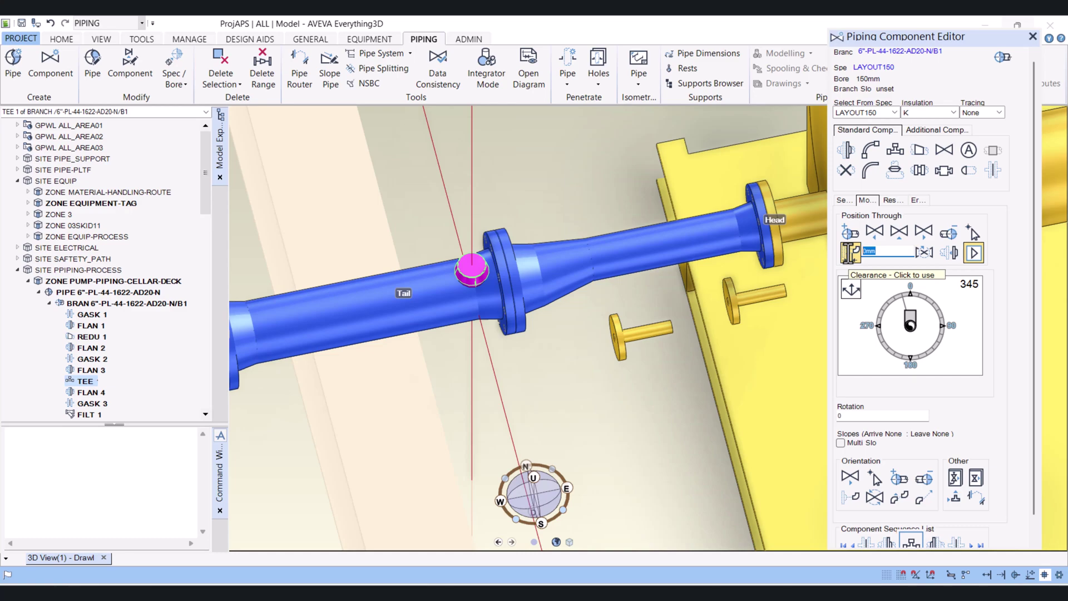
pyautogui.click(851, 252)
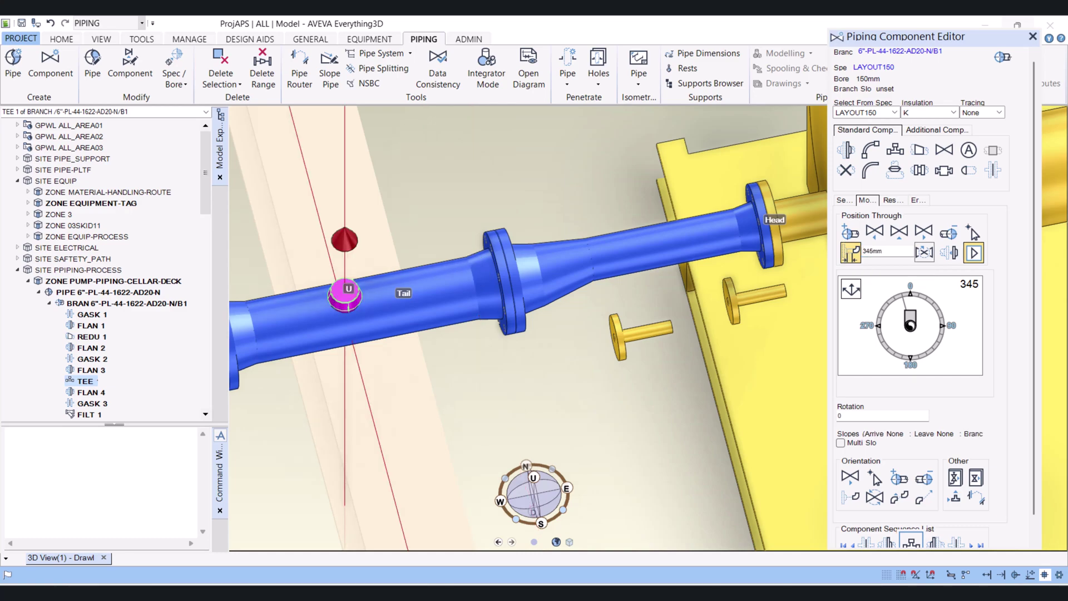
# - Connect a WN flange, ANSI B16.5 #150 RF, to the gasket at the strainer's free end
pyautogui.scroll(-5, 627, 289)
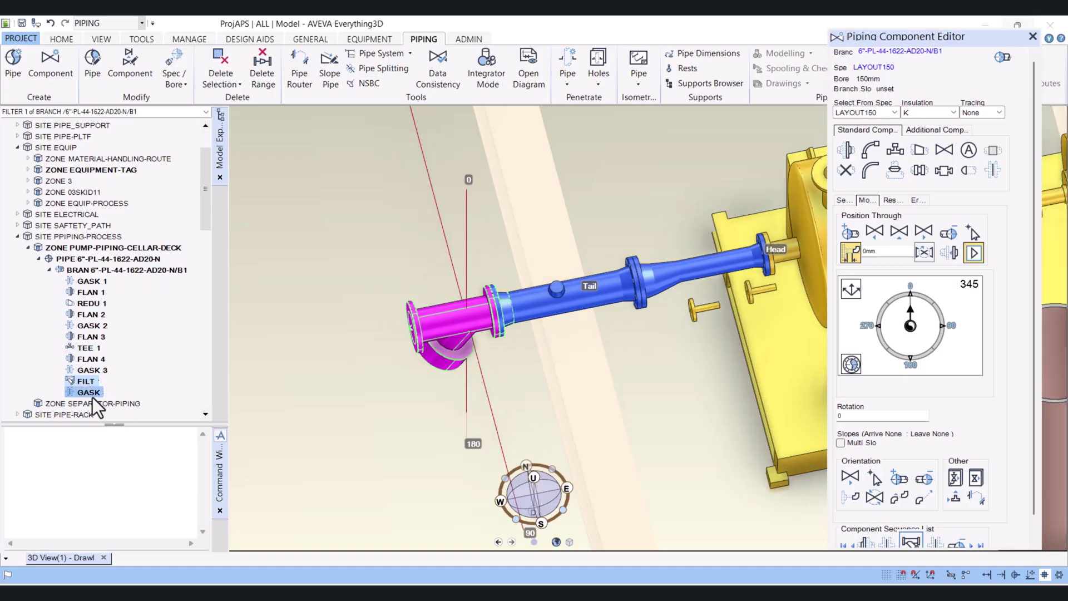
pyautogui.click(846, 149)
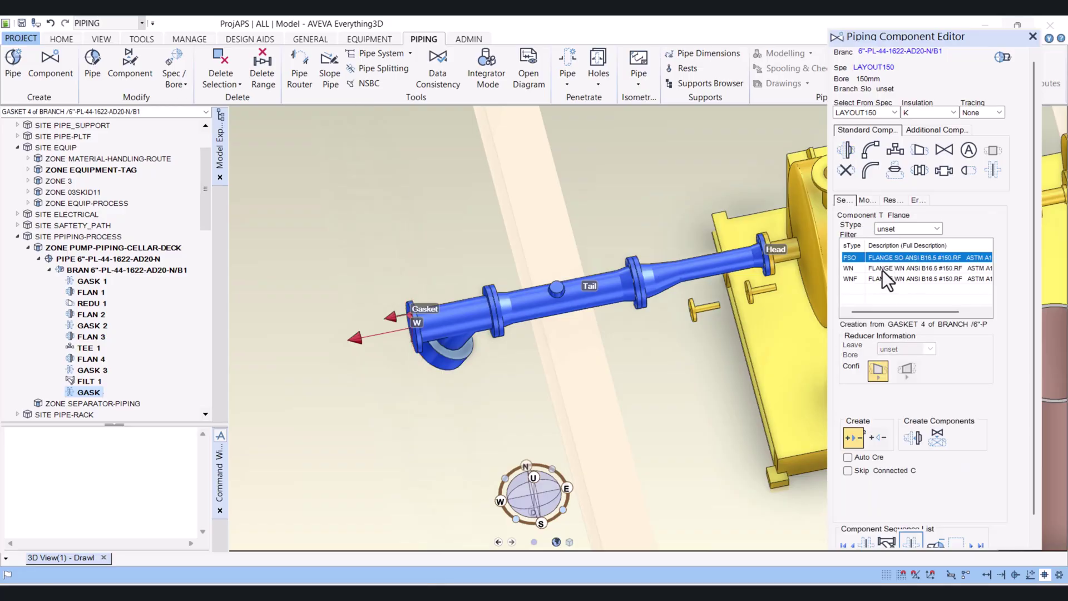
pyautogui.click(882, 269)
pyautogui.click(913, 439)
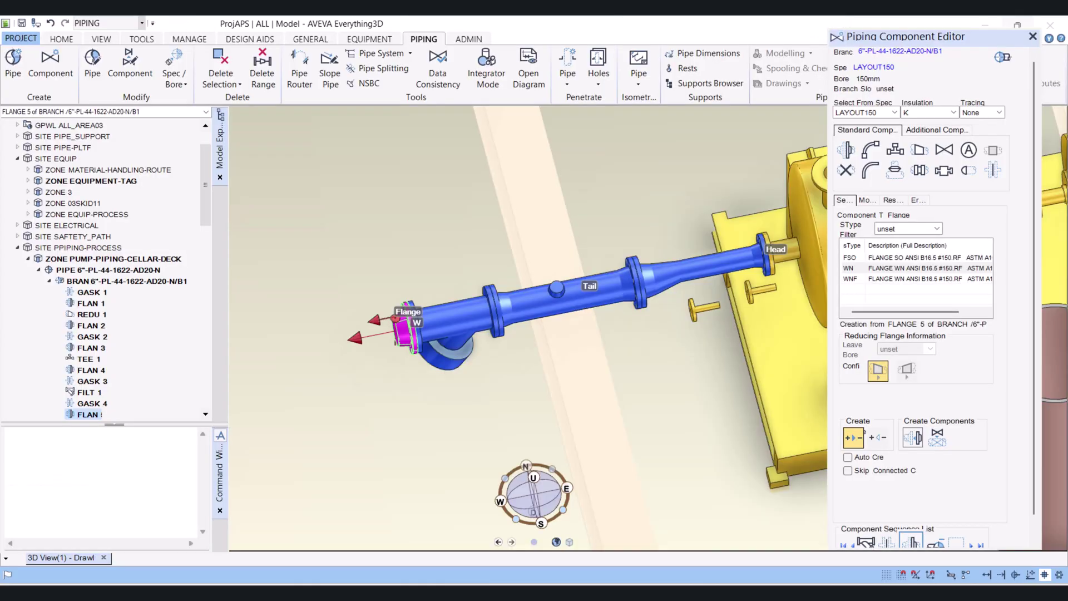
# - Add a 20 mm BONNEY THREDOLET NPT #3000 after the strainer's outer flange
pyautogui.click(895, 172)
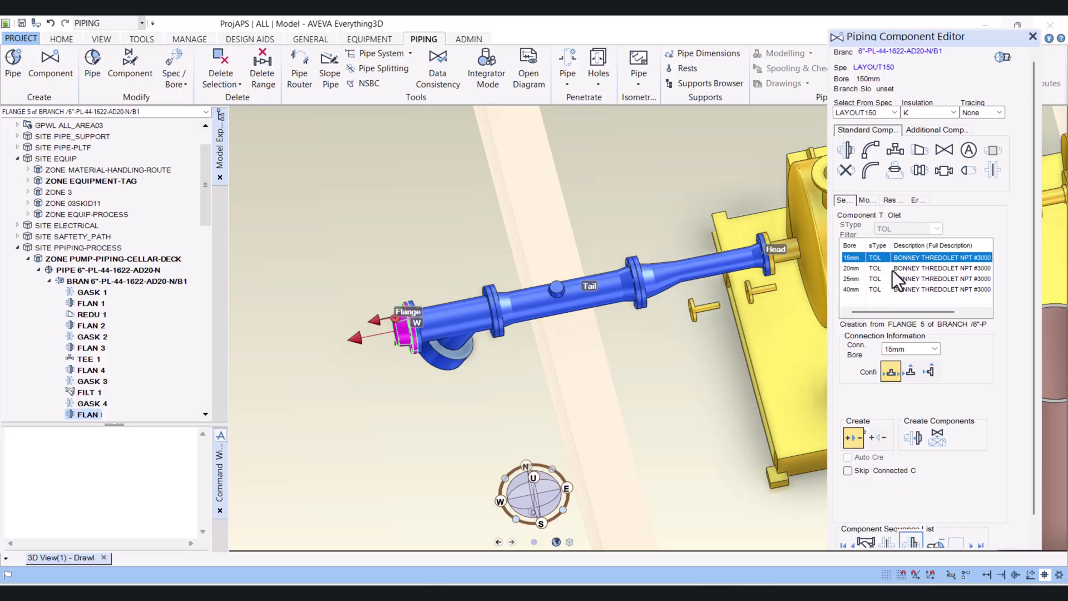
pyautogui.click(892, 270)
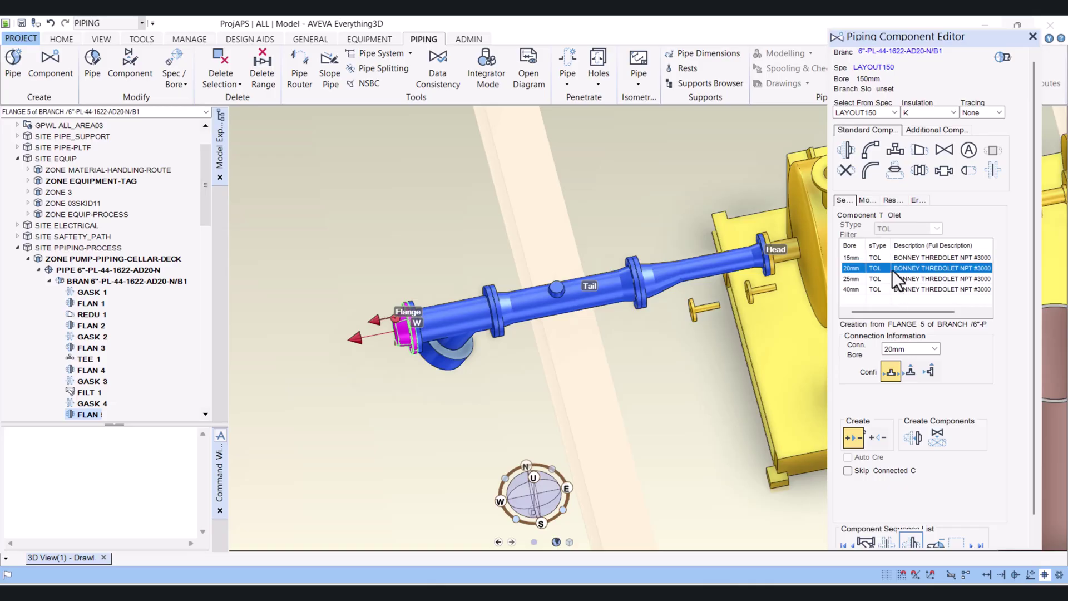
pyautogui.click(919, 438)
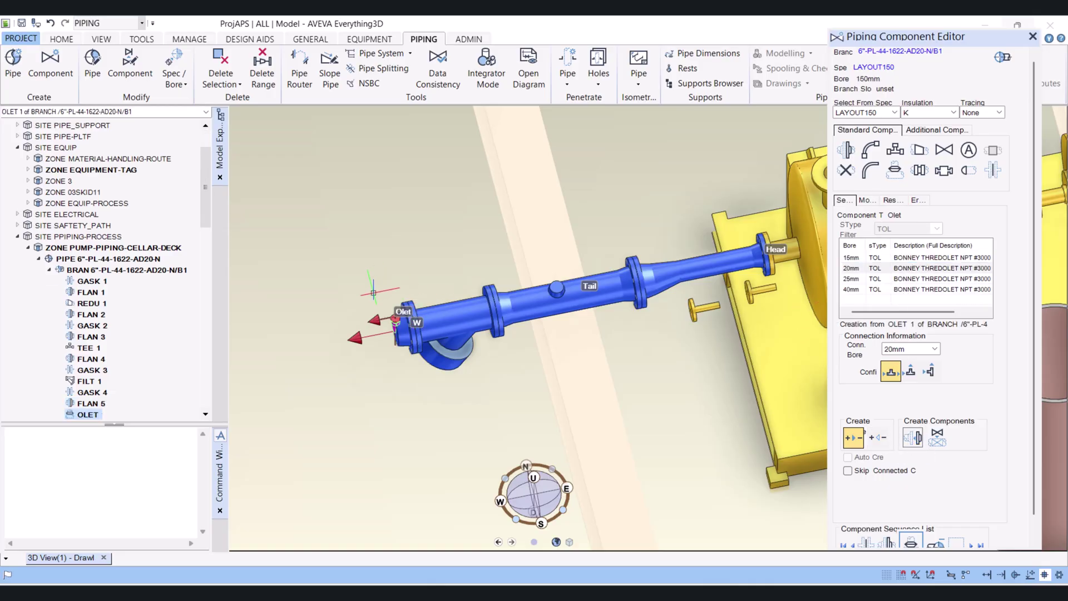
# - Position the thredolet with a clearance of 300 mm from the preceding flange and rotate it to 180 so it faces down
pyautogui.scroll(5, 396, 317)
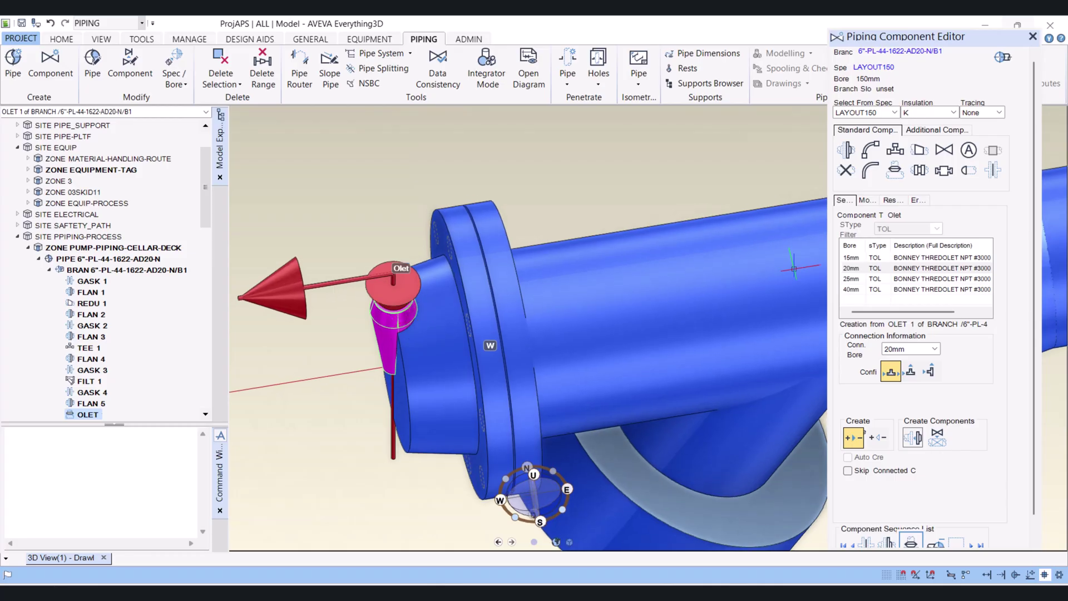
pyautogui.click(866, 200)
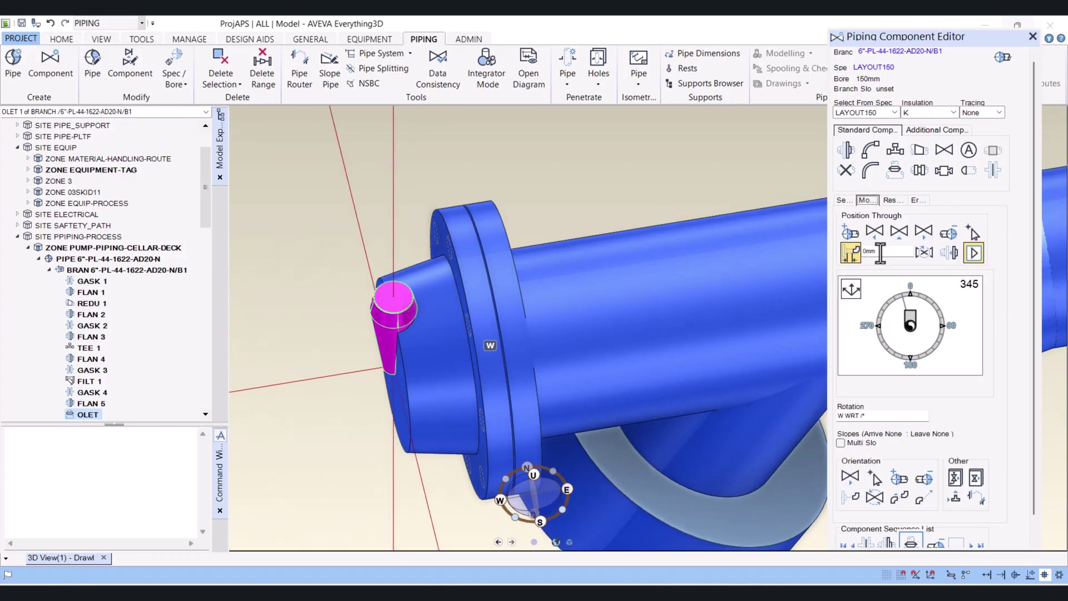
pyautogui.click(855, 252)
pyautogui.write('30')
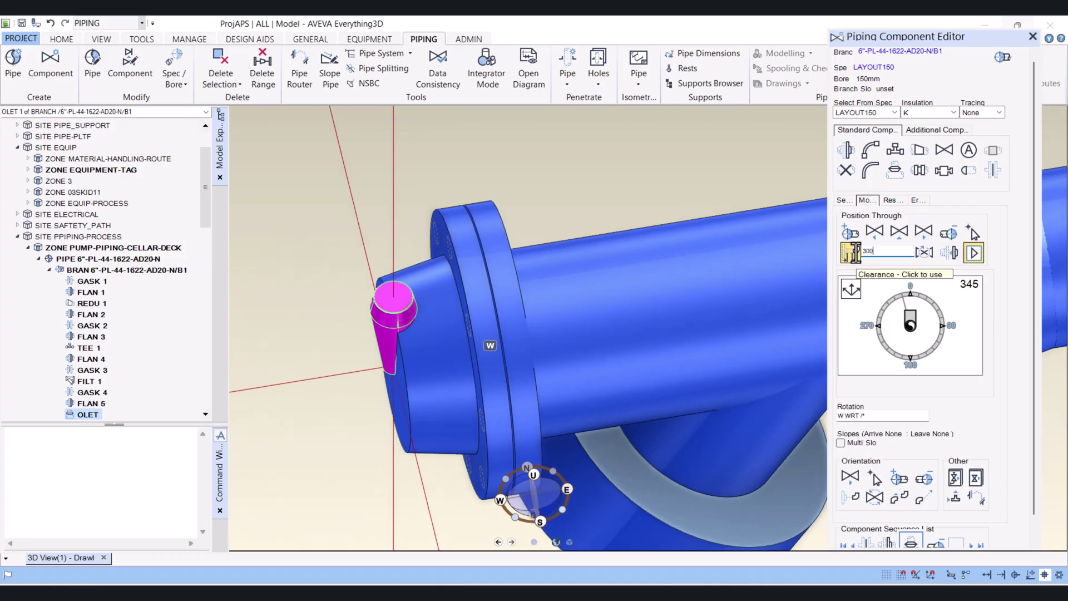
pyautogui.write('0')
pyautogui.press('Return')
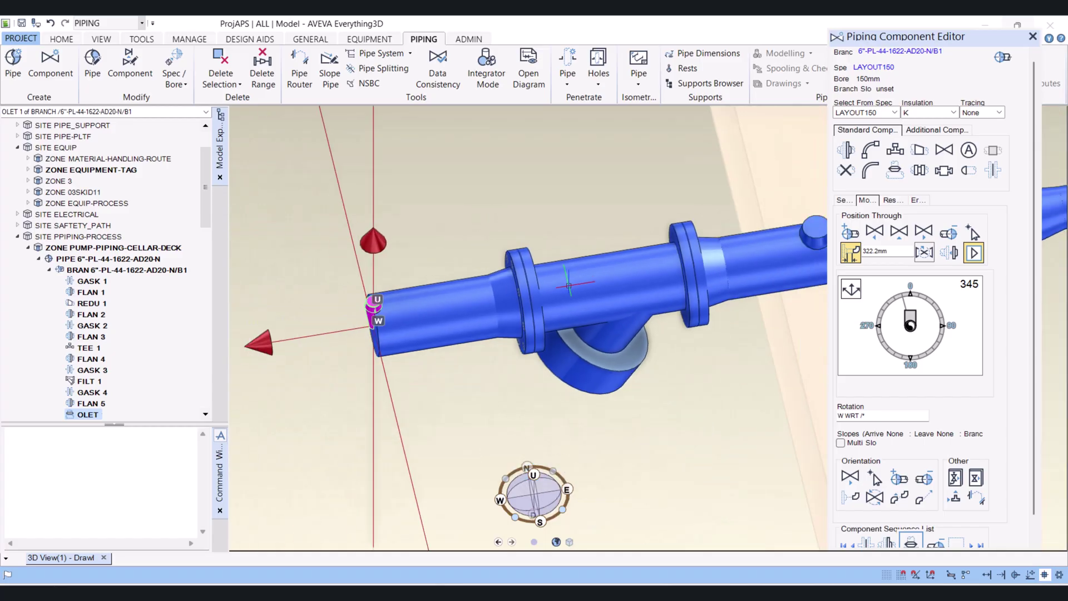
pyautogui.click(910, 358)
pyautogui.click(910, 358)
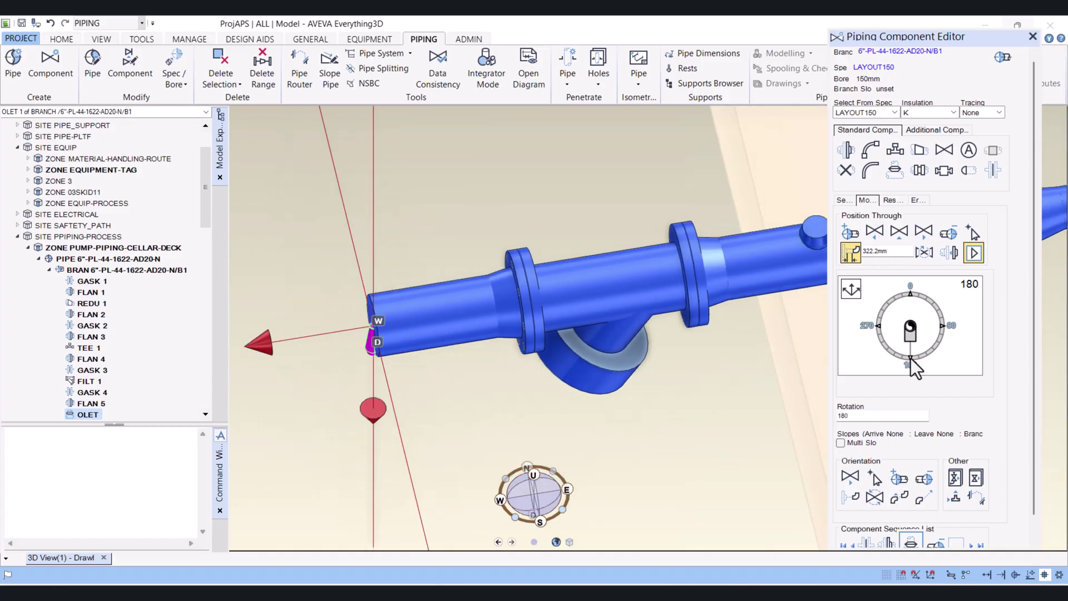
# - Add a 90-degree LR elbow, ANSI B16.9 BW, after the thredolet, spaced away from it and directed upward
pyautogui.click(846, 151)
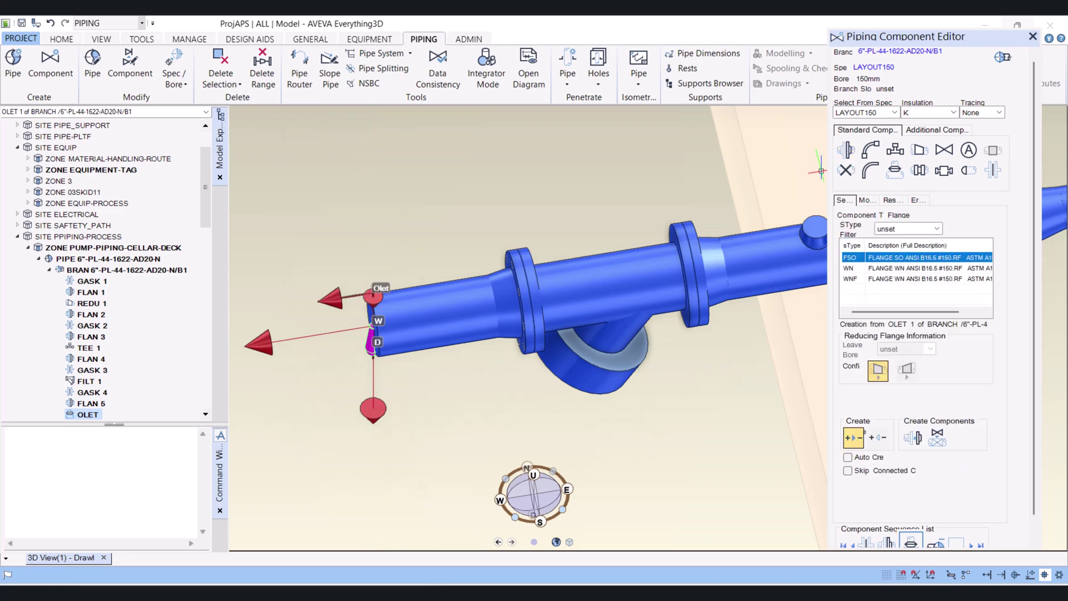
pyautogui.click(886, 269)
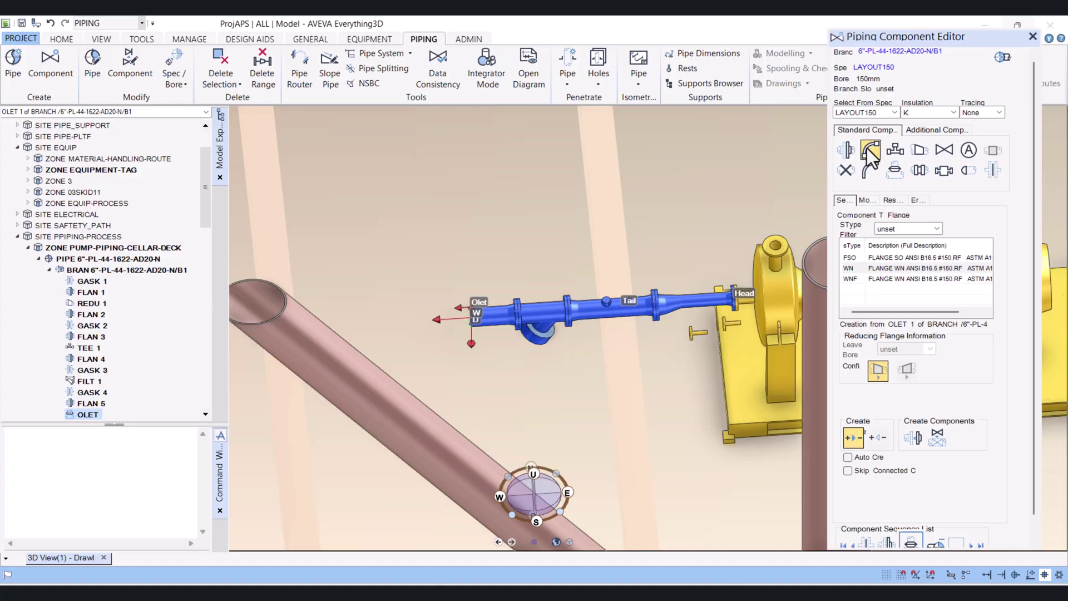
pyautogui.click(869, 149)
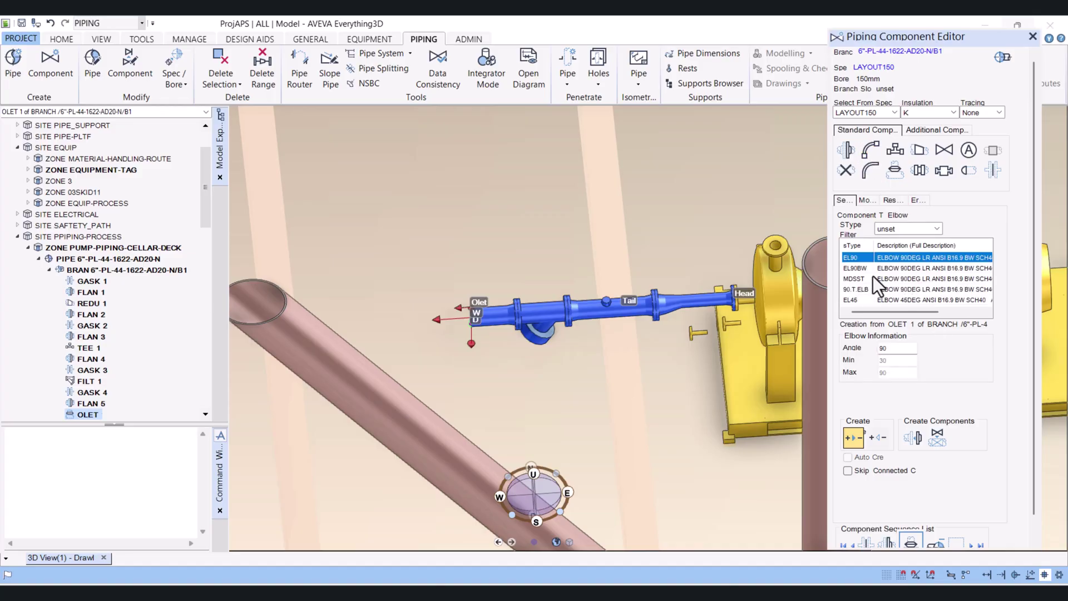
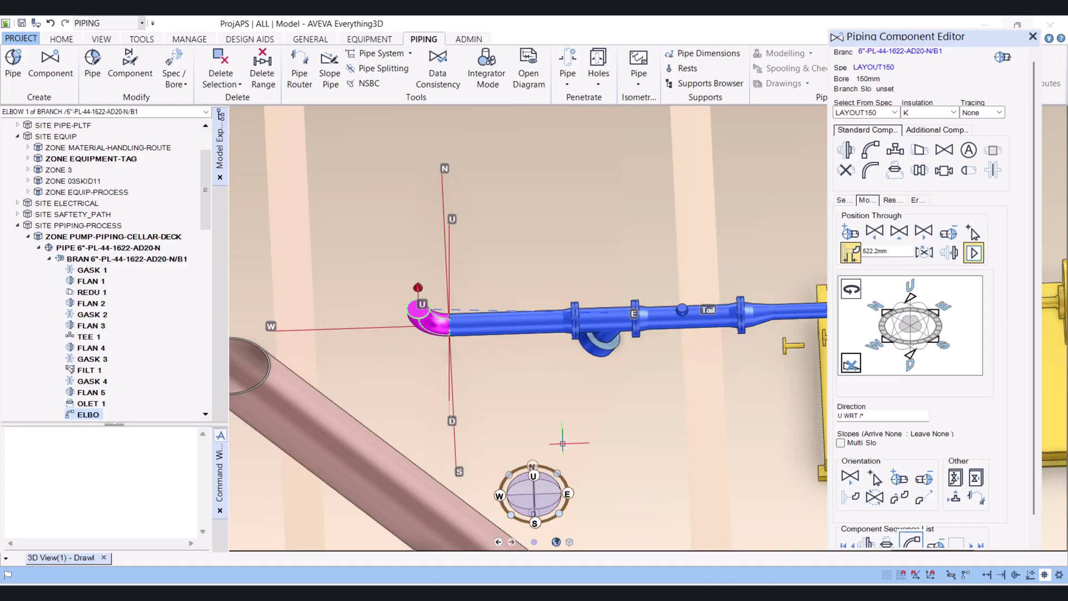
# - Connect a WN flange, ANSI B16.5 #150 RF, to the upward end of the elbow
pyautogui.click(845, 149)
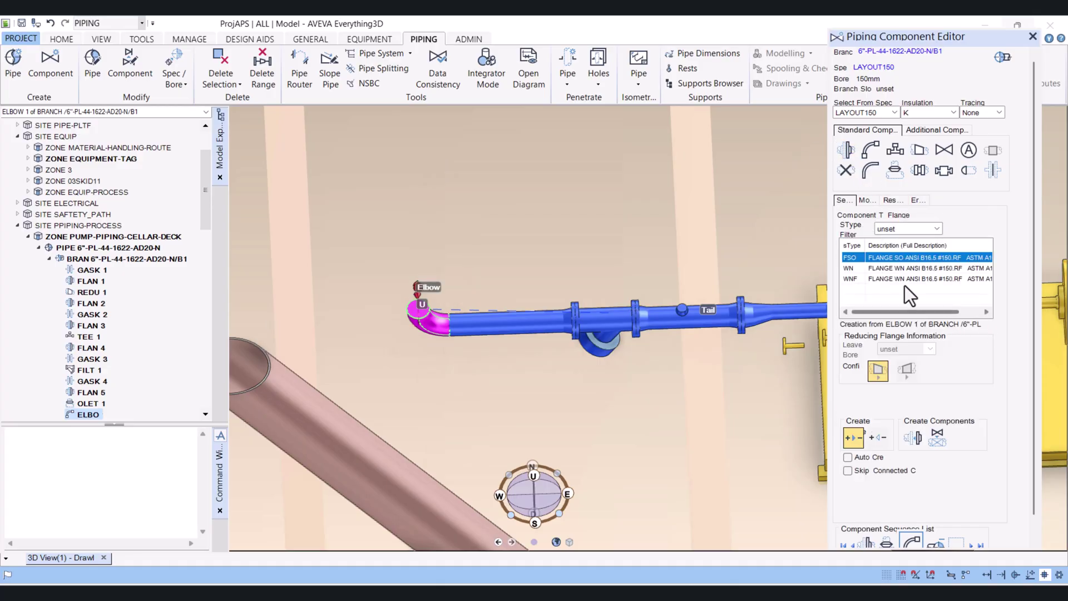
pyautogui.click(902, 268)
pyautogui.click(915, 438)
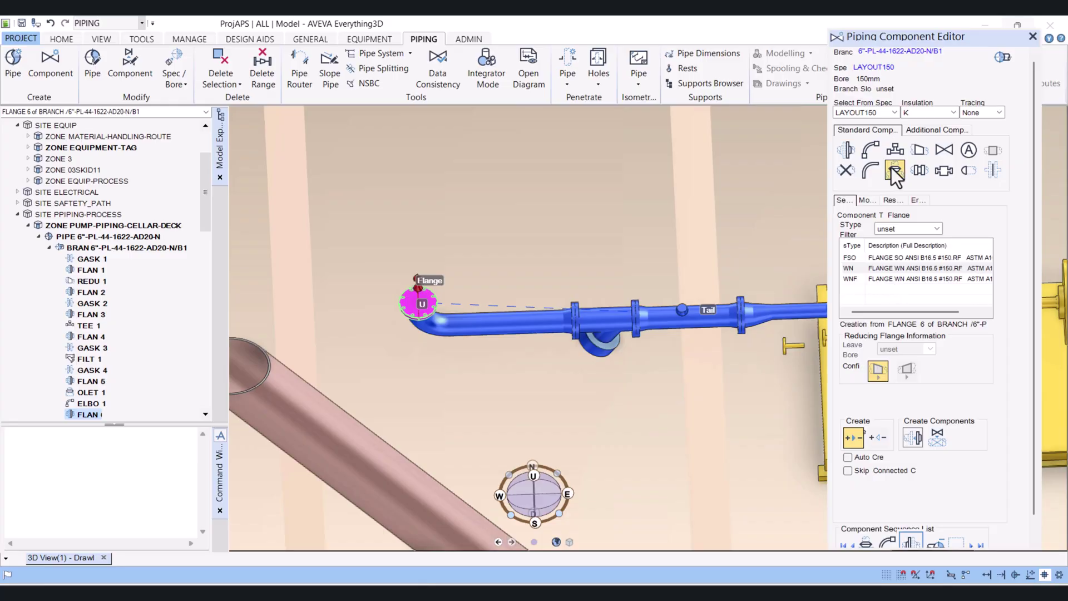
# - Add a globe valve, ANSI B16.10 #150 RF, after the flange on top of the elbow
pyautogui.click(989, 173)
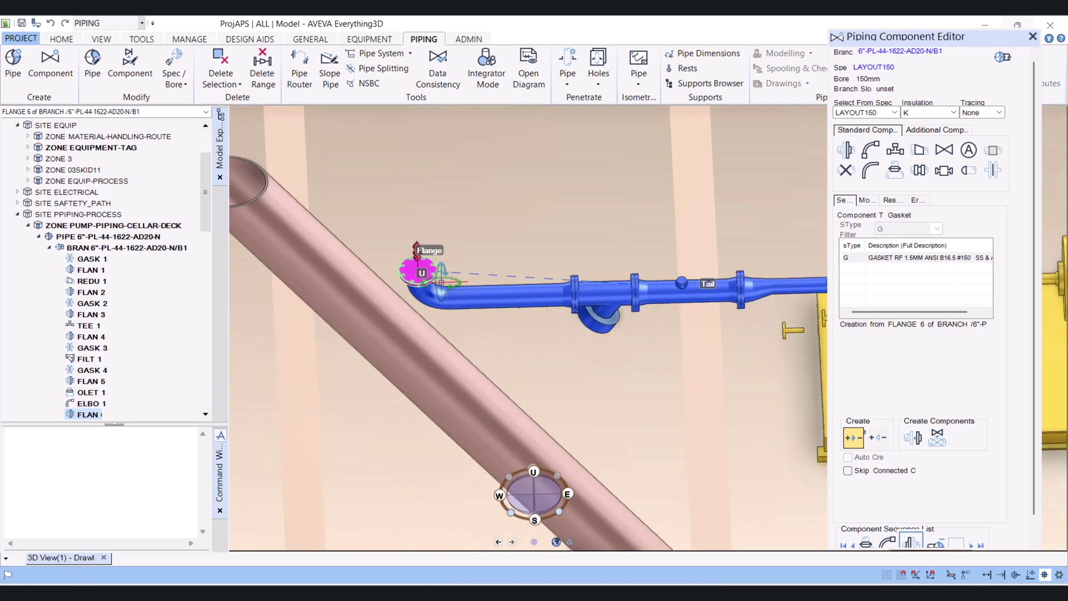
pyautogui.click(944, 170)
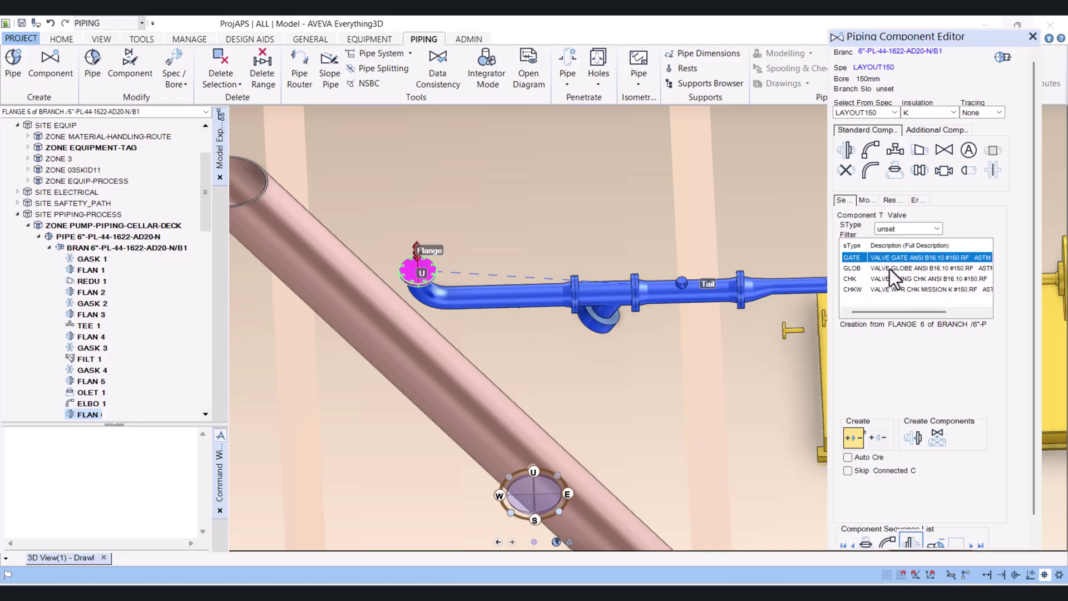
pyautogui.click(889, 269)
pyautogui.click(912, 437)
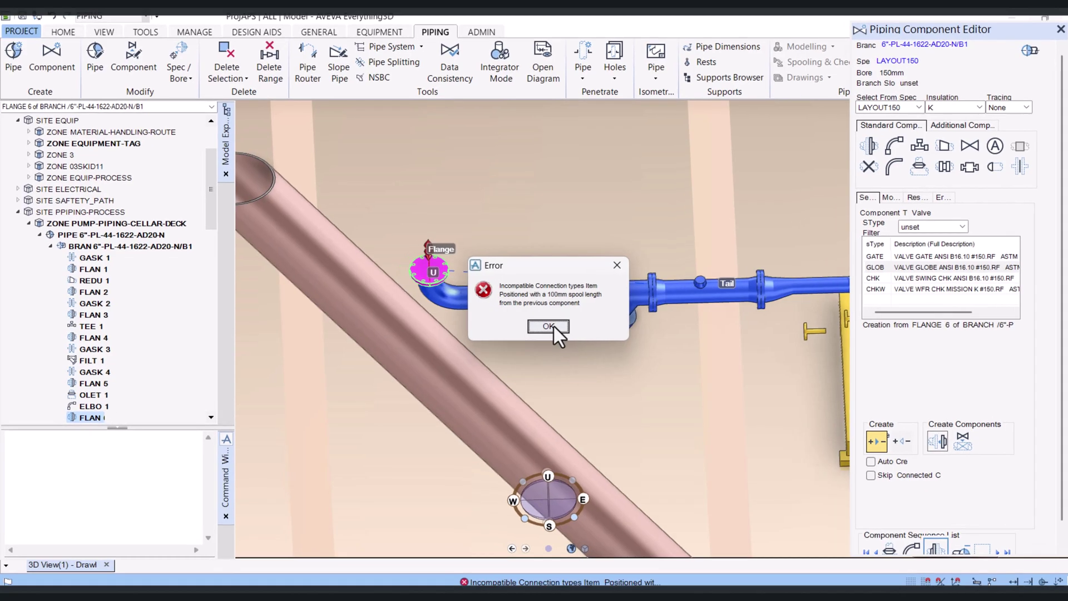
pyautogui.click(535, 325)
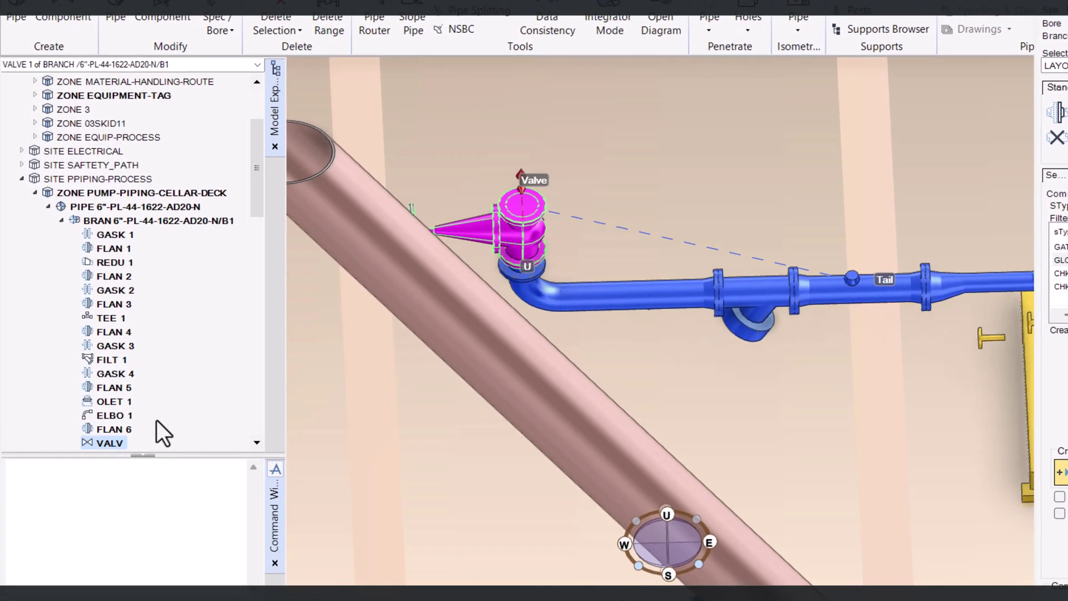
# - Insert a gasket, RF 1.5MM ANSI B16.5 #150, between the flange above the elbow and the globe valve
pyautogui.click(111, 430)
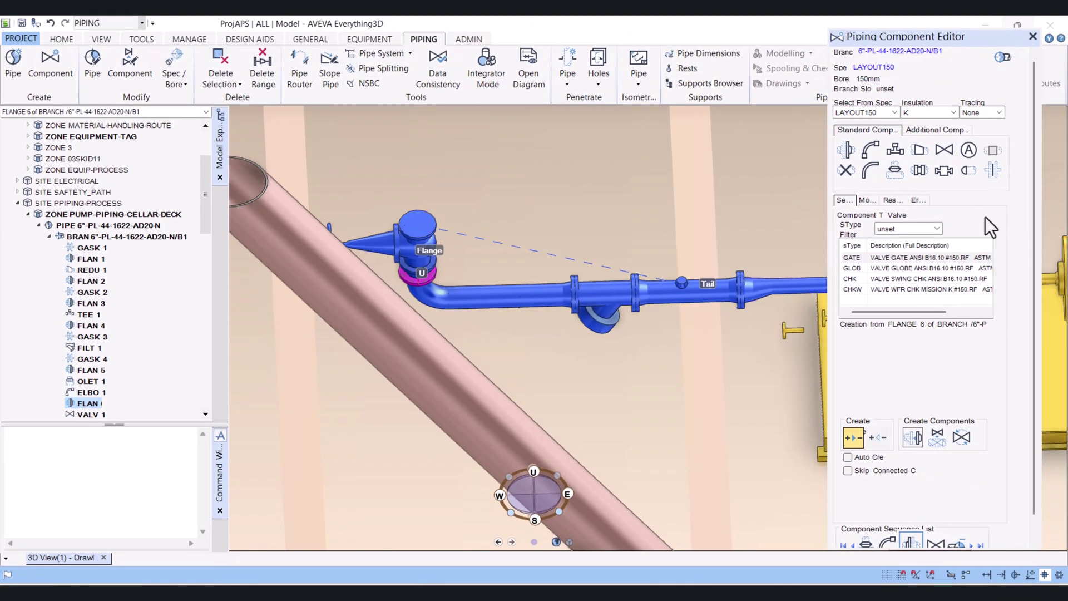
pyautogui.click(993, 170)
pyautogui.click(889, 258)
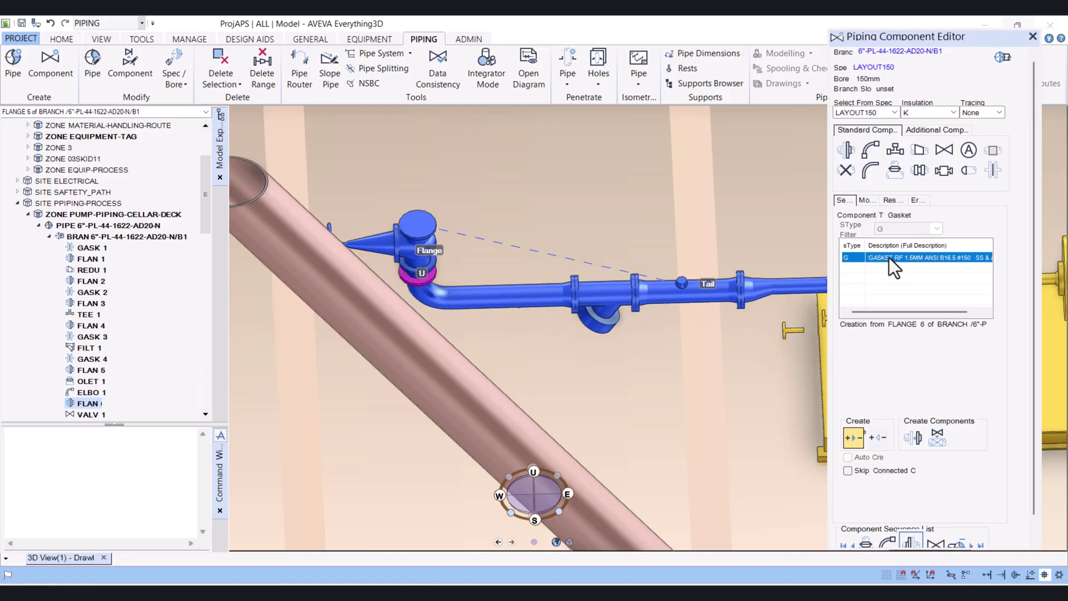
pyautogui.click(914, 438)
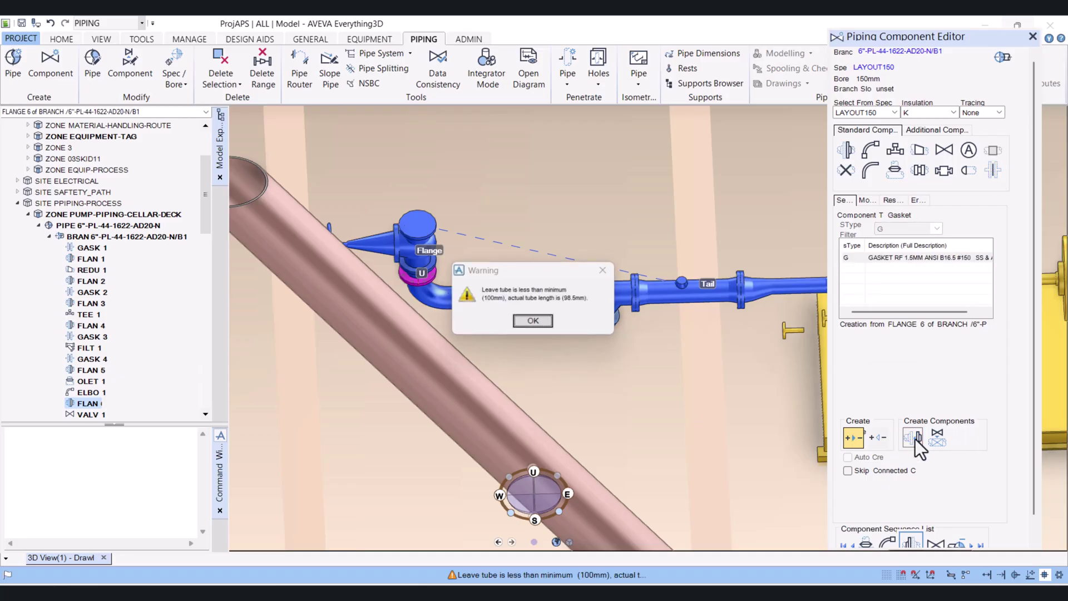
pyautogui.click(533, 322)
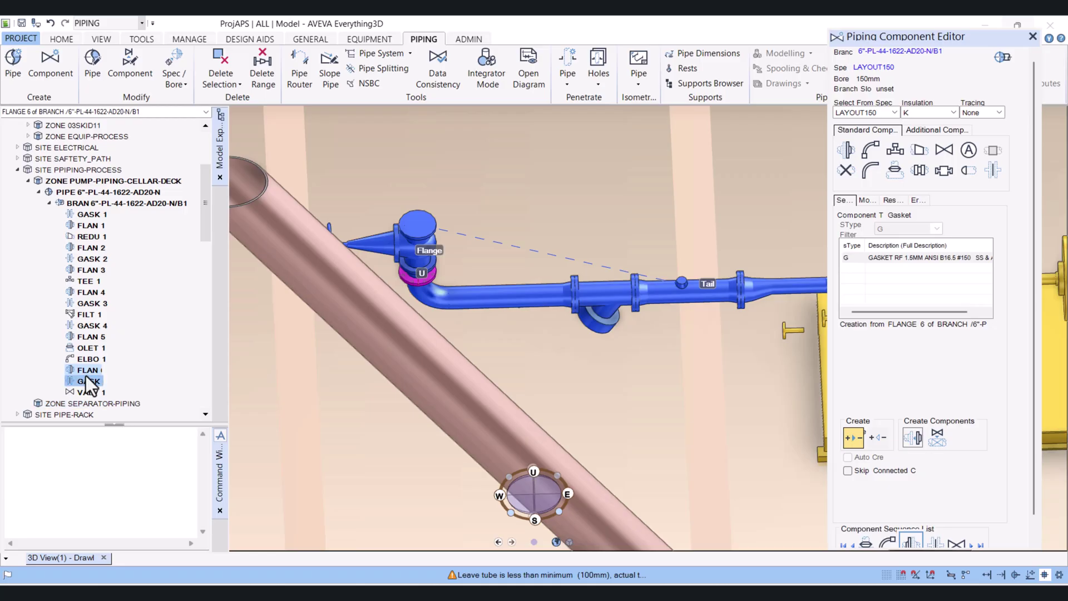
# - Connect the inserted gasket to the flange below it and connect the globe valve to the gasket
pyautogui.click(82, 381)
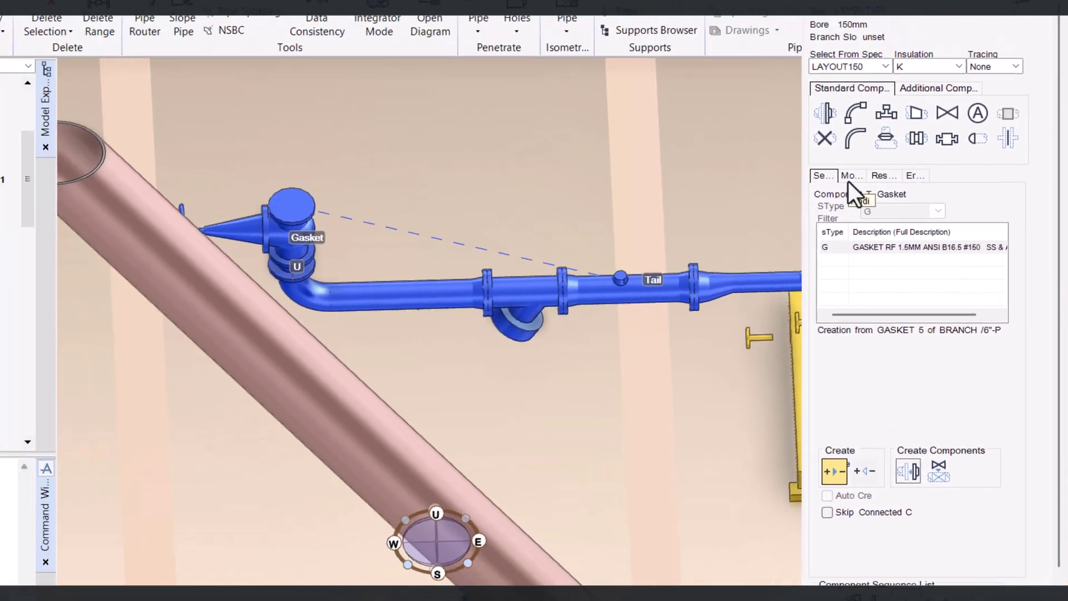
pyautogui.click(834, 173)
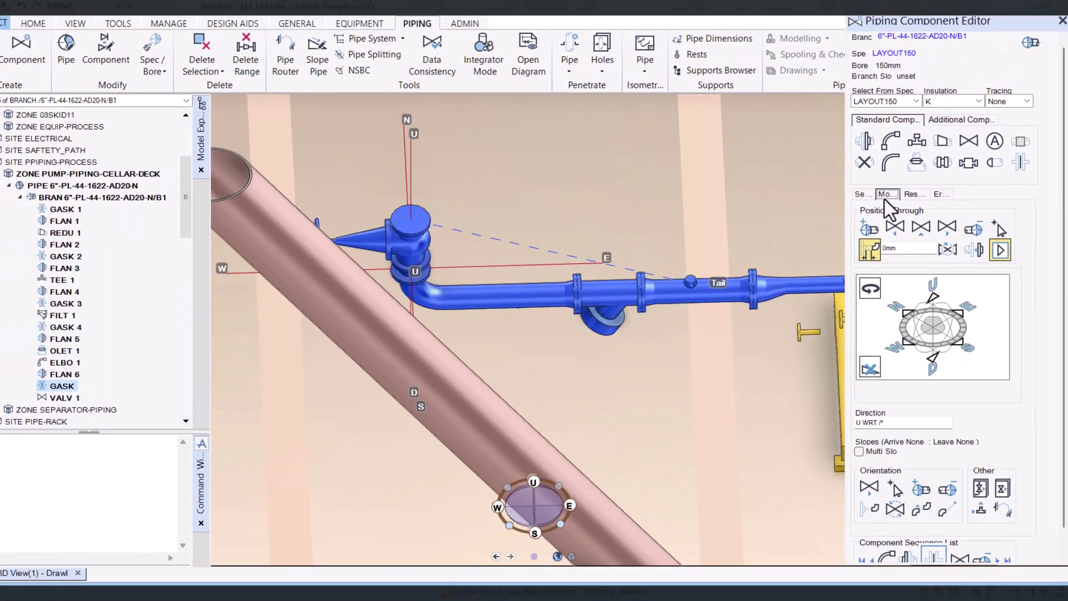
pyautogui.click(974, 249)
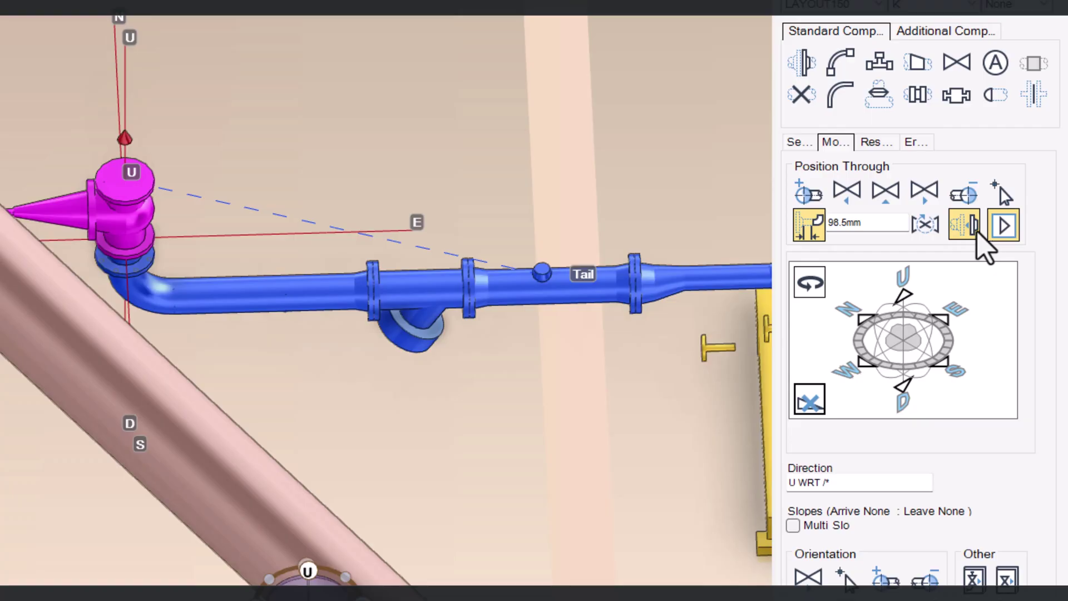
pyautogui.click(972, 230)
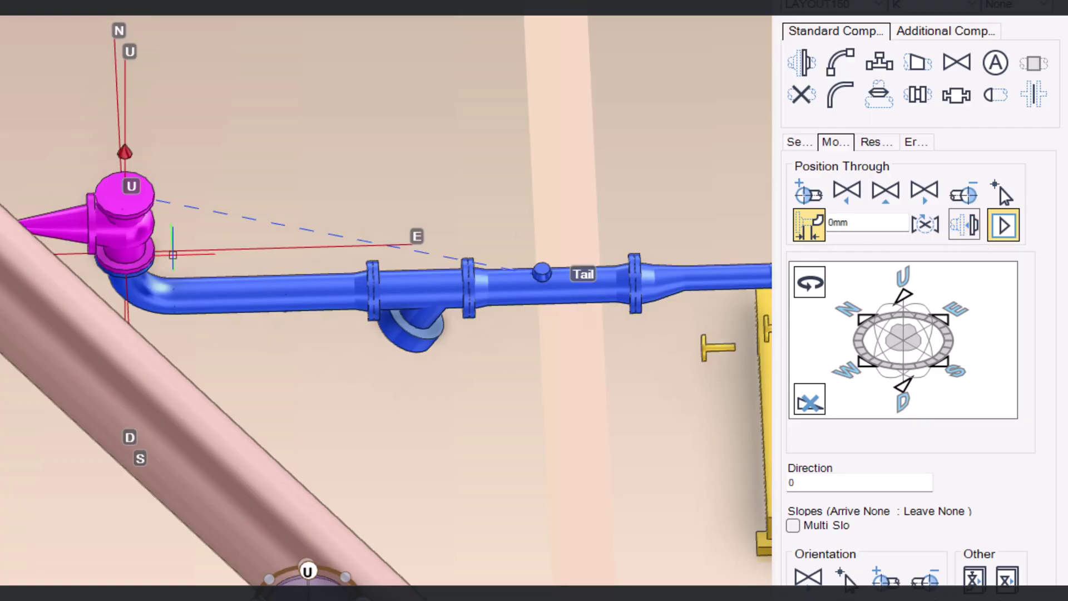
# - Add a gasket, RF 1.5MM ANSI B16.5 #150, and a WN flange, ANSI B16.5 #150 RF, on top of the globe valve
pyautogui.scroll(5, 534, 289)
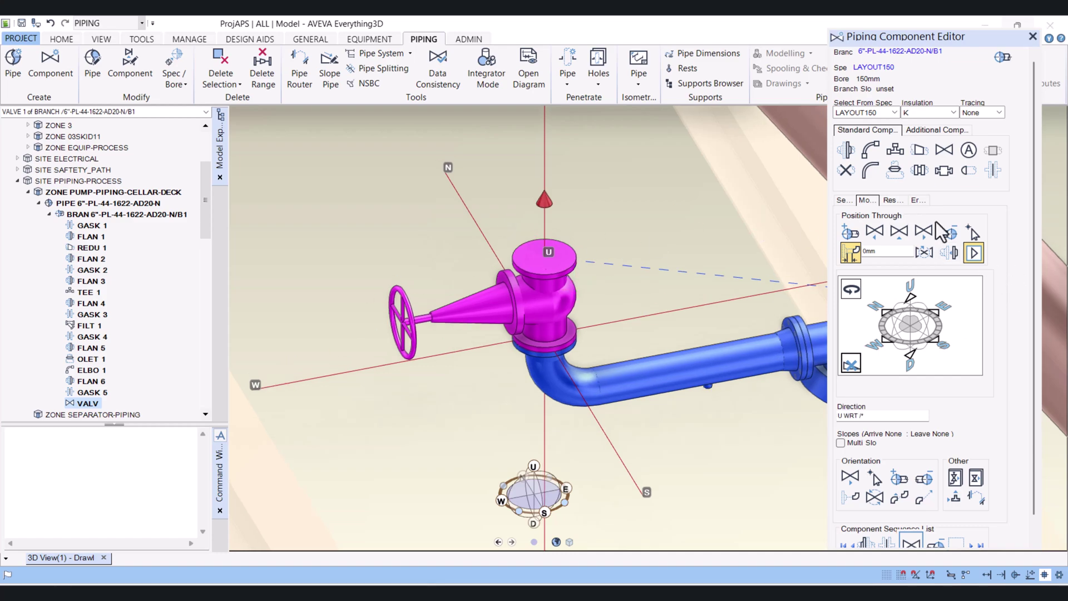
pyautogui.click(993, 171)
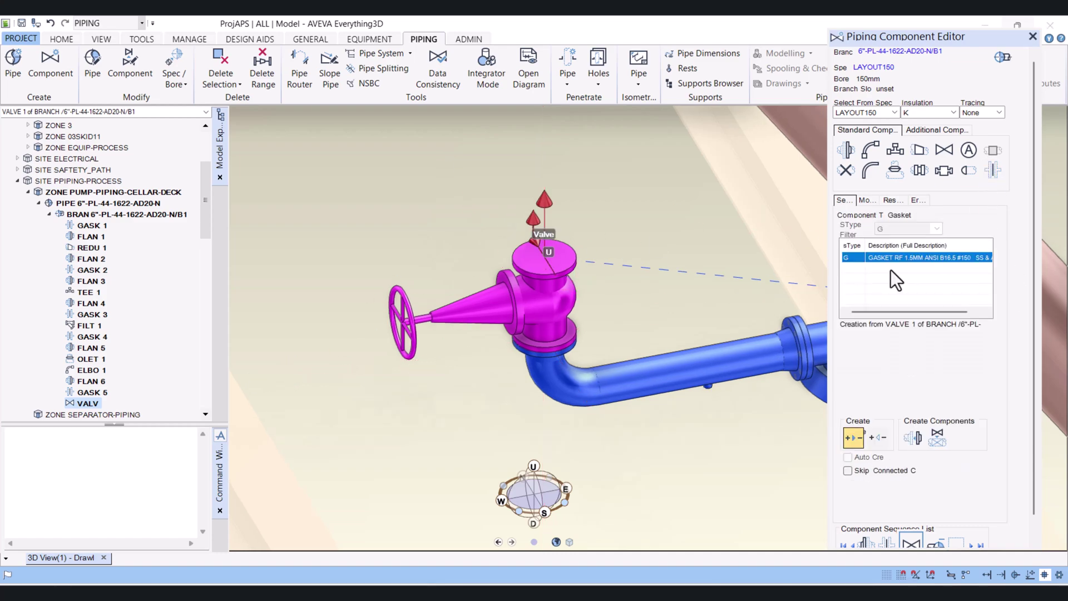
pyautogui.click(913, 437)
pyautogui.click(846, 150)
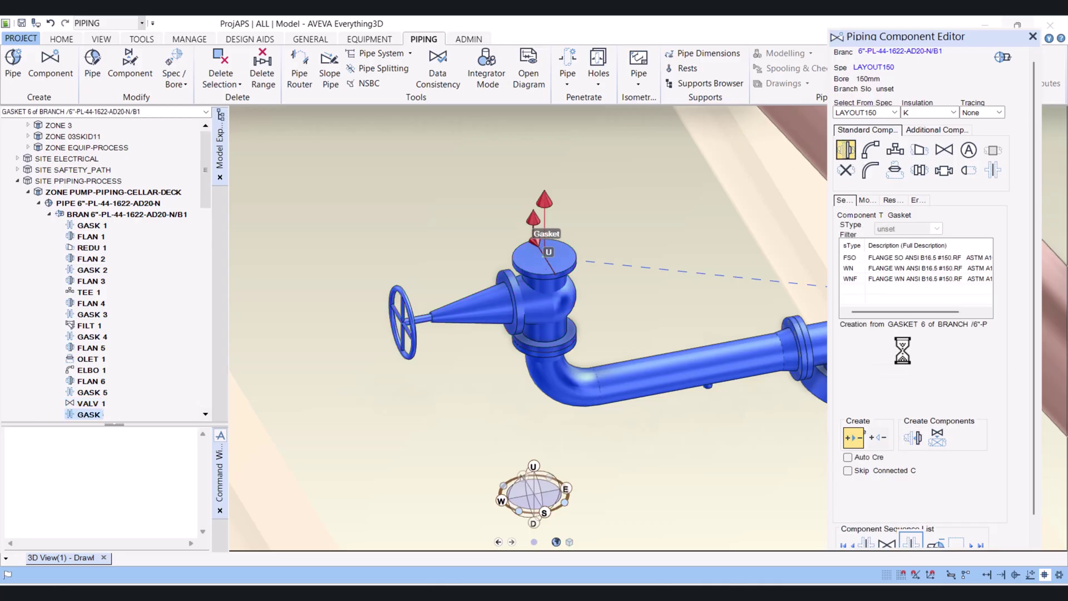
pyautogui.click(890, 269)
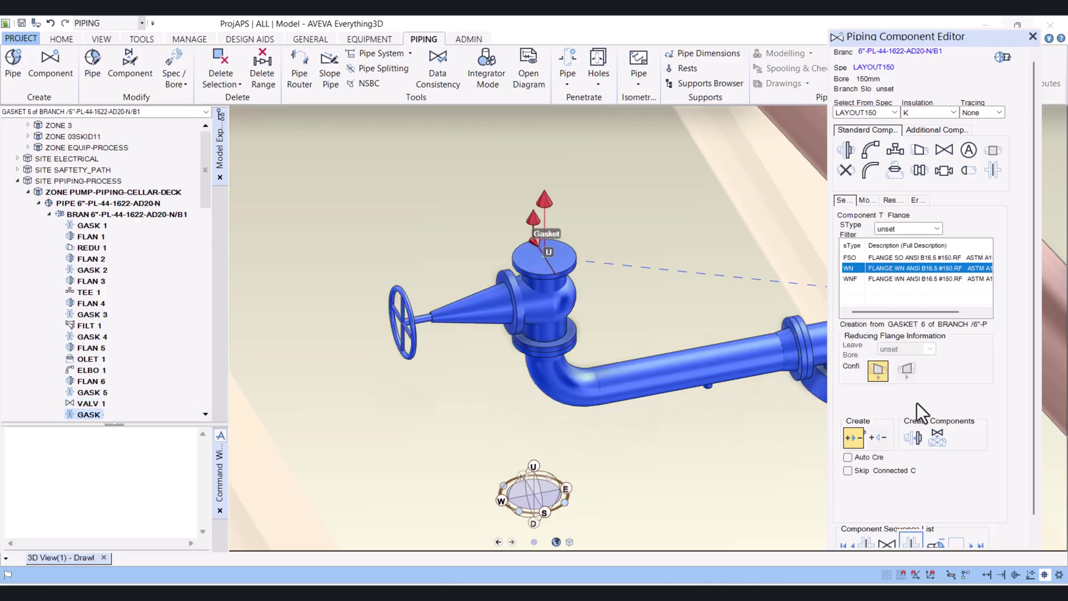
pyautogui.click(920, 437)
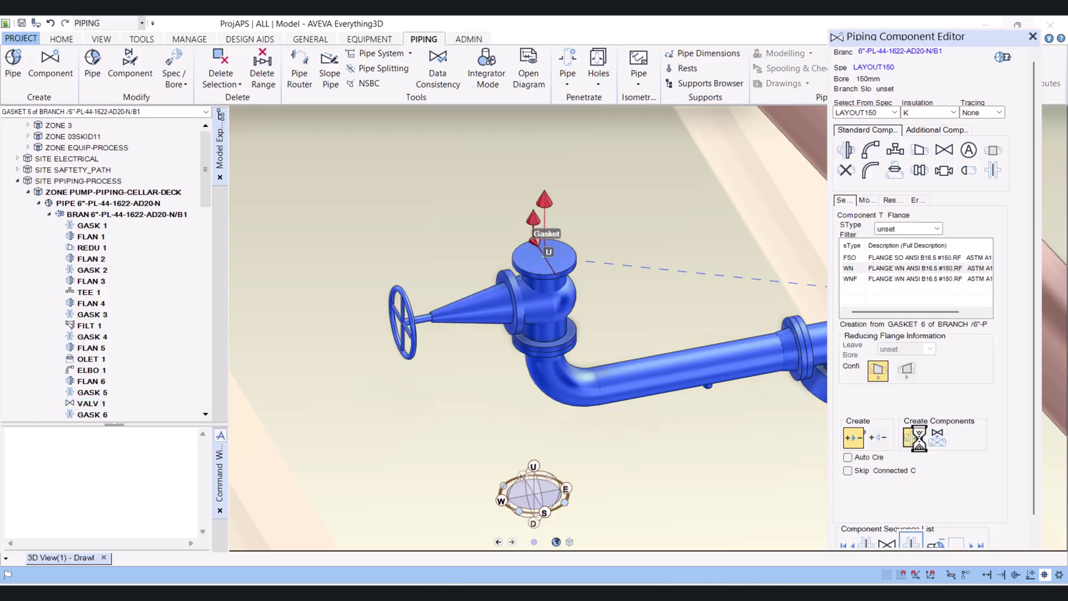
# - Add a 90-degree LR elbow, ANSI B16.9 BW, above the valve's upper flange with a clearance of 1000 mm
pyautogui.click(871, 149)
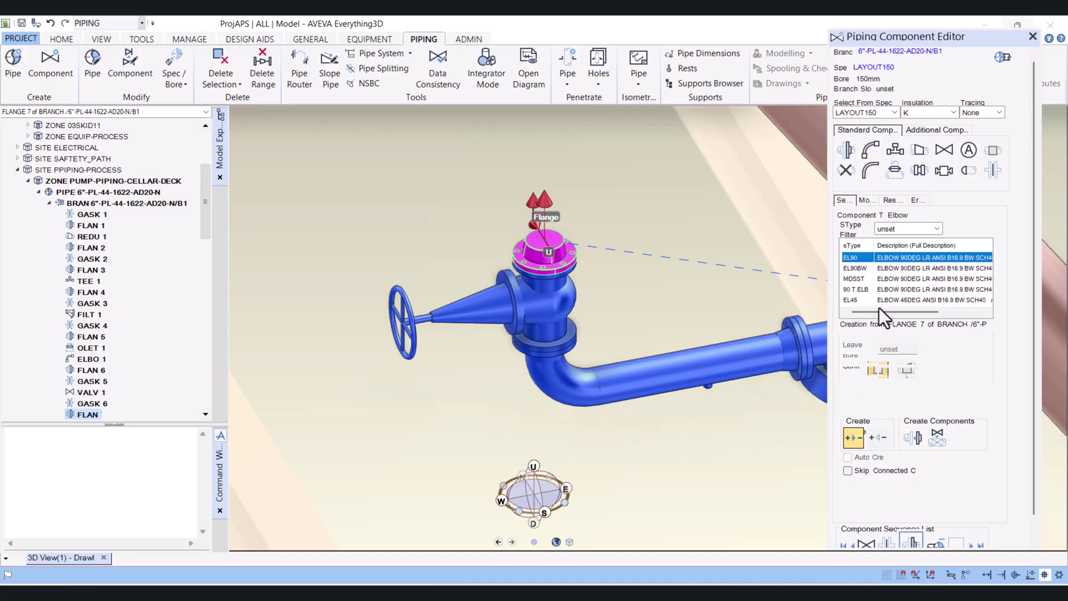
pyautogui.click(913, 438)
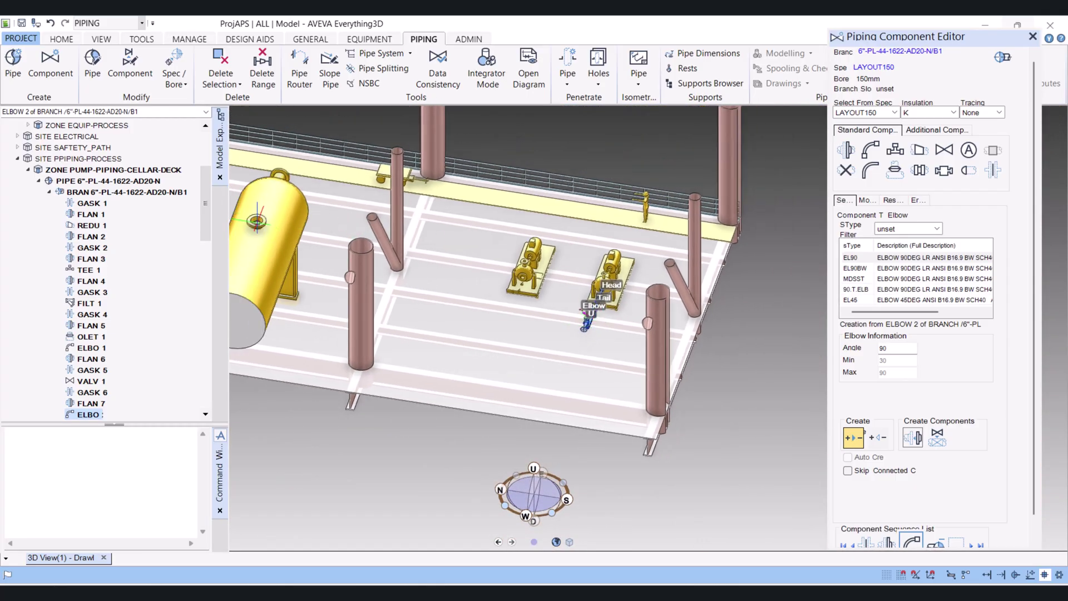
pyautogui.scroll(5, 262, 222)
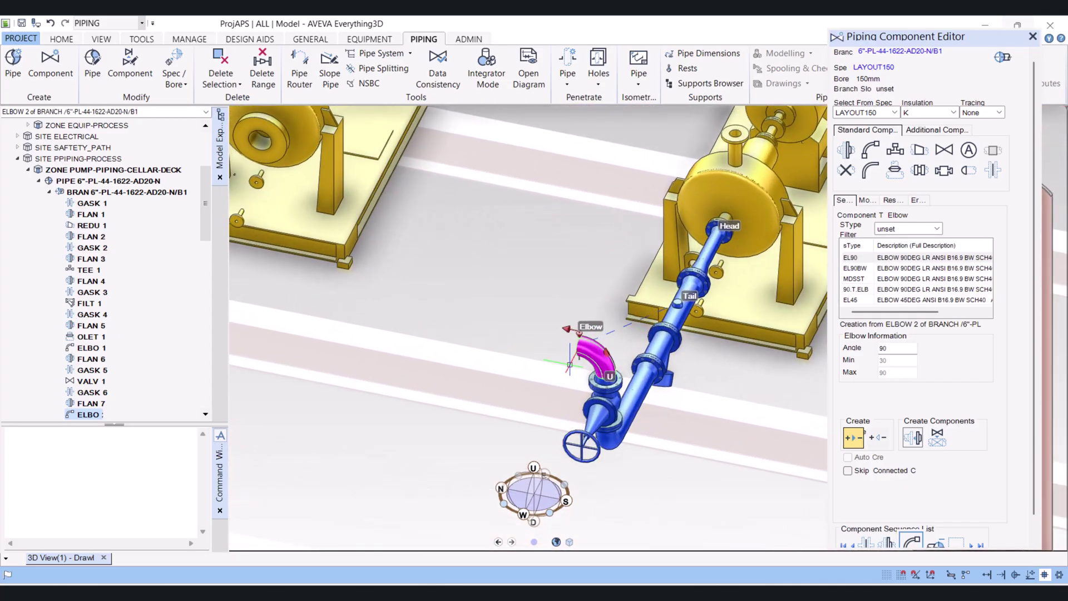
pyautogui.click(864, 200)
pyautogui.click(861, 251)
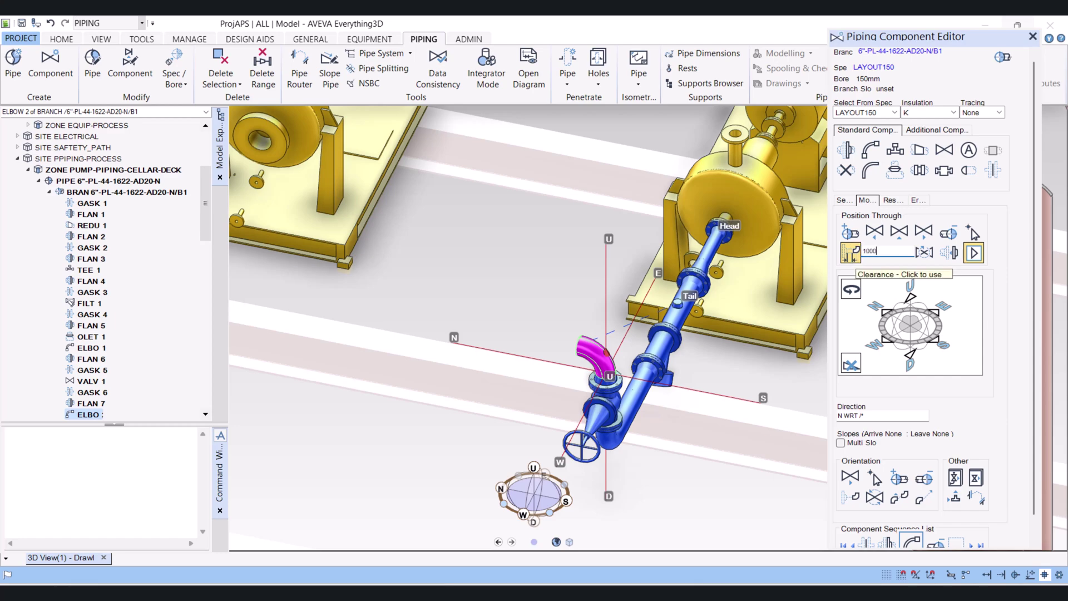
pyautogui.press('Return')
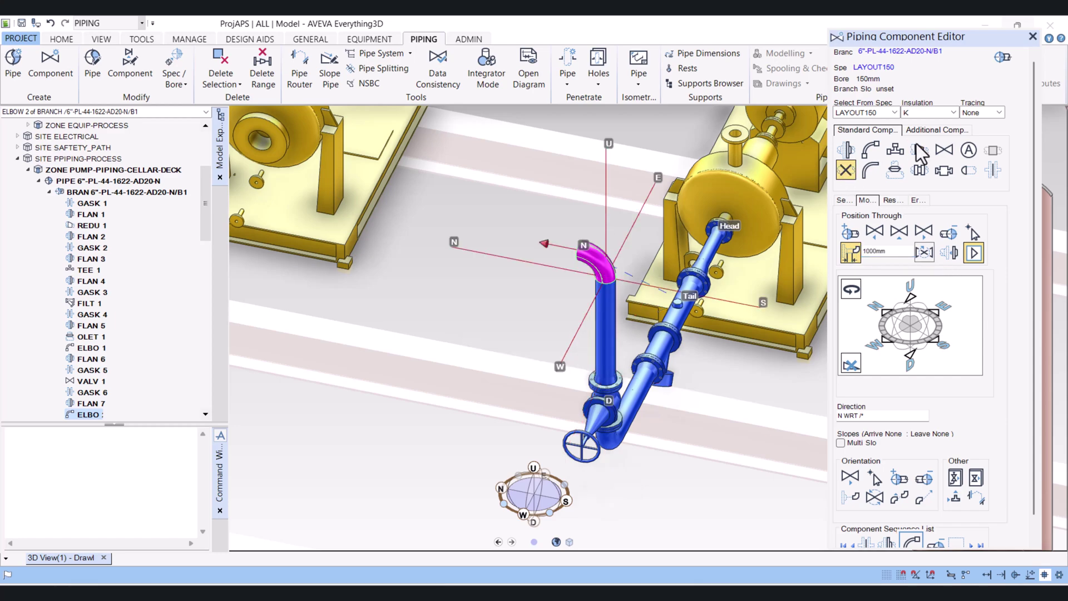
# - Add a 150 mm tee, ANSI B16.9 BW SCH40, after the upper elbow and direct its branch outlet down
pyautogui.click(896, 152)
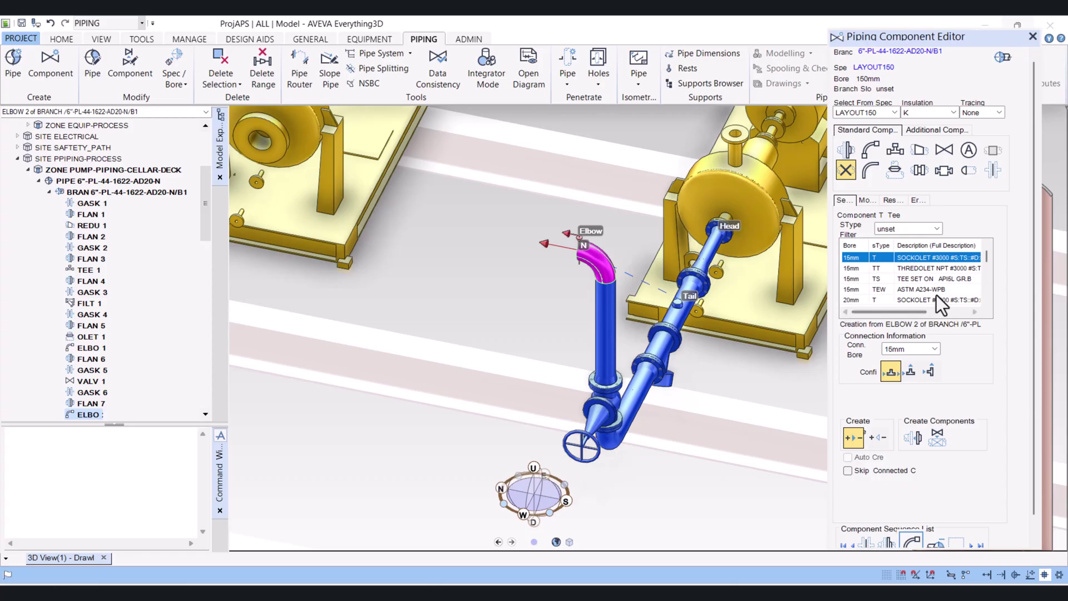
pyautogui.scroll(-3, 937, 293)
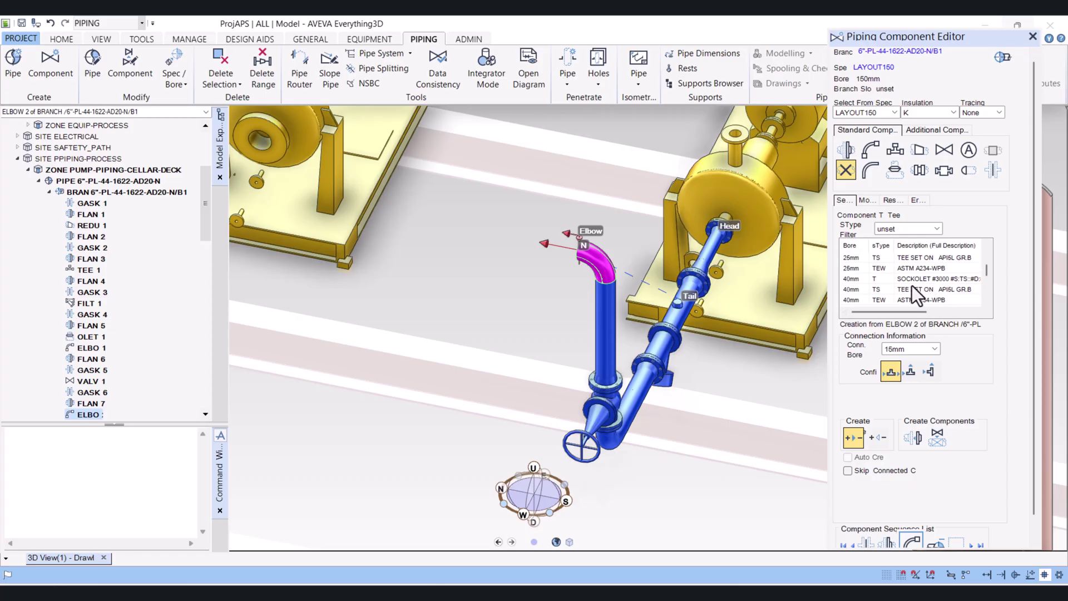
pyautogui.scroll(-3, 912, 286)
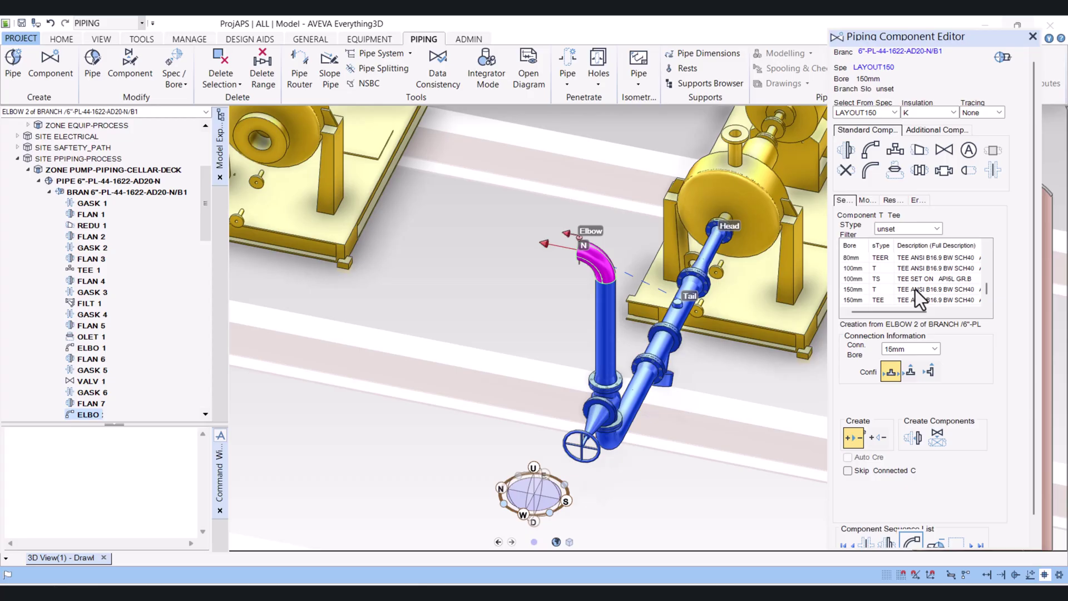
pyautogui.click(915, 290)
pyautogui.click(915, 442)
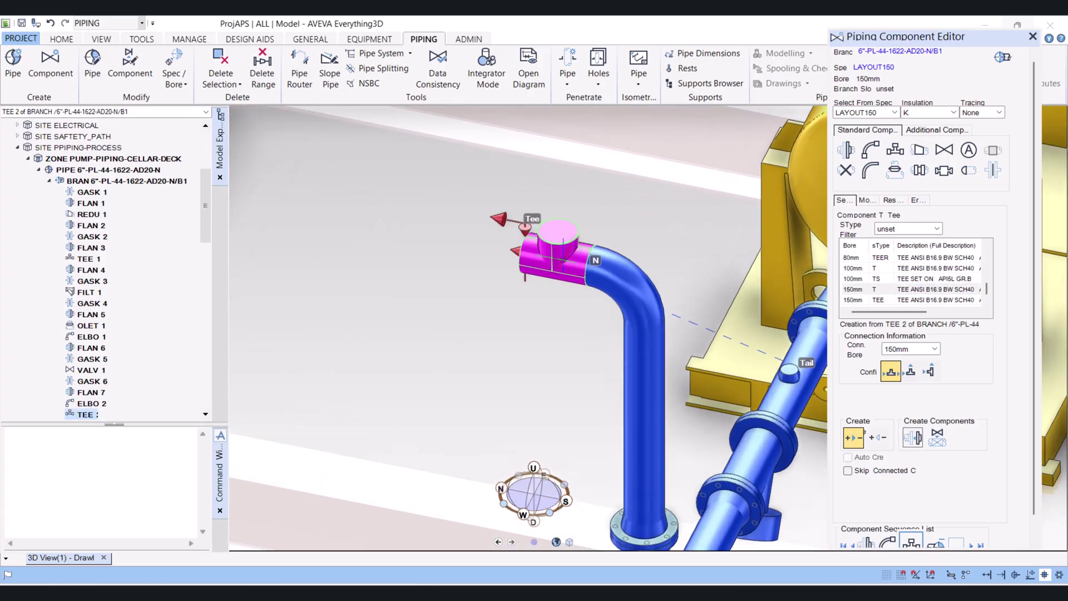
pyautogui.click(865, 199)
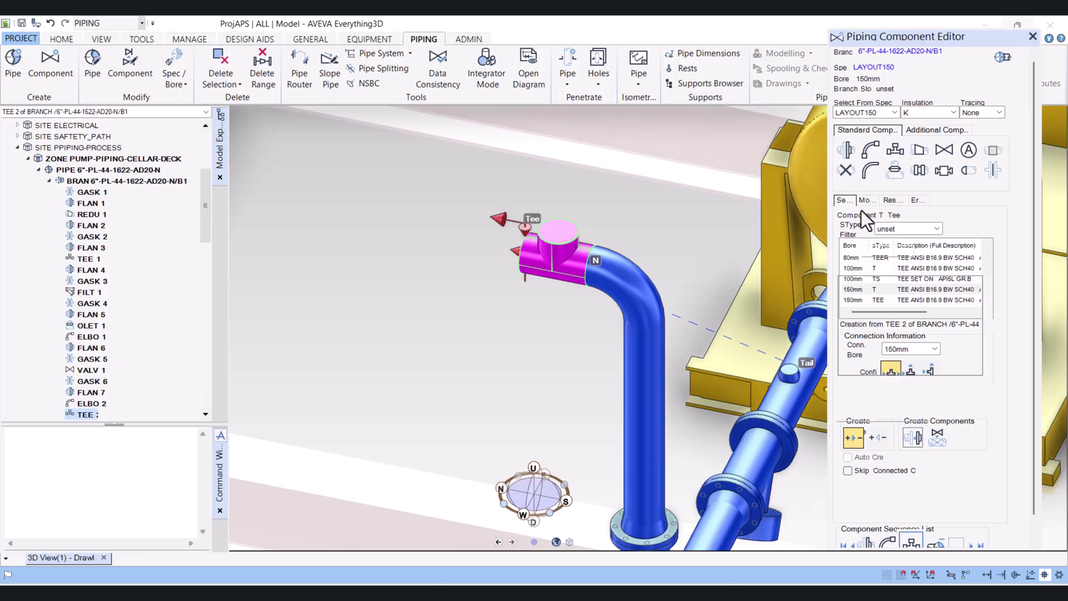
pyautogui.click(911, 359)
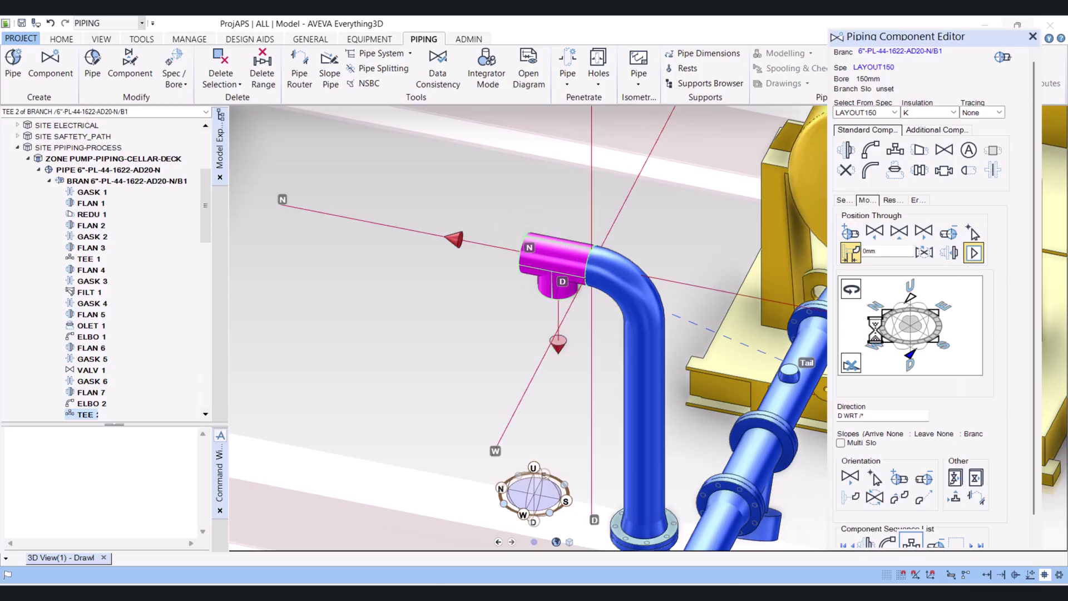
# - Position the tee along the north run by snapping it through the front nozzle of the neighbouring pump
pyautogui.click(972, 236)
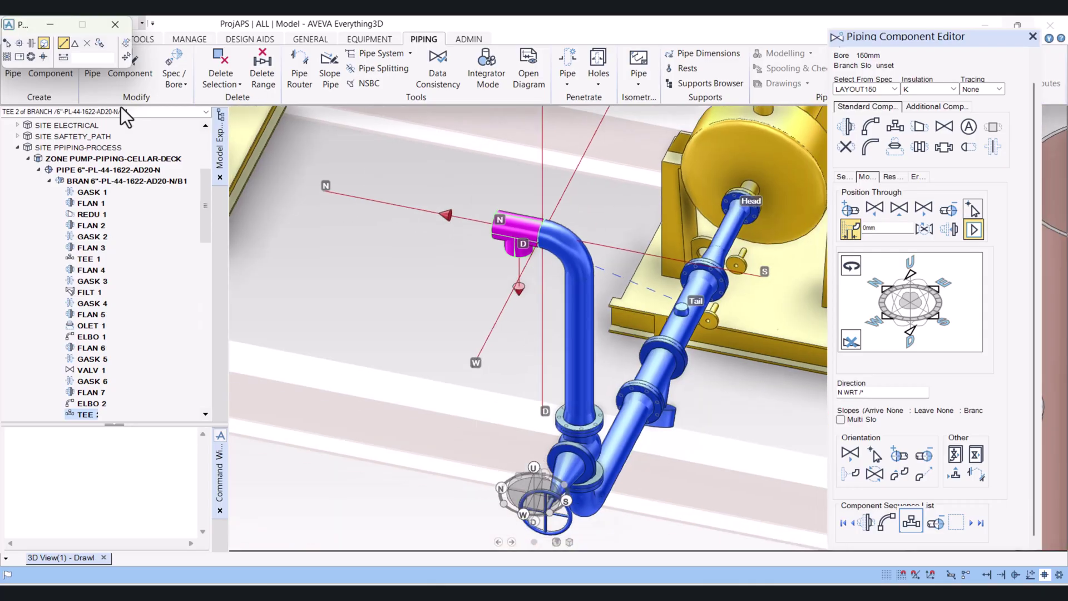
pyautogui.click(9, 43)
pyautogui.scroll(-4, 422, 275)
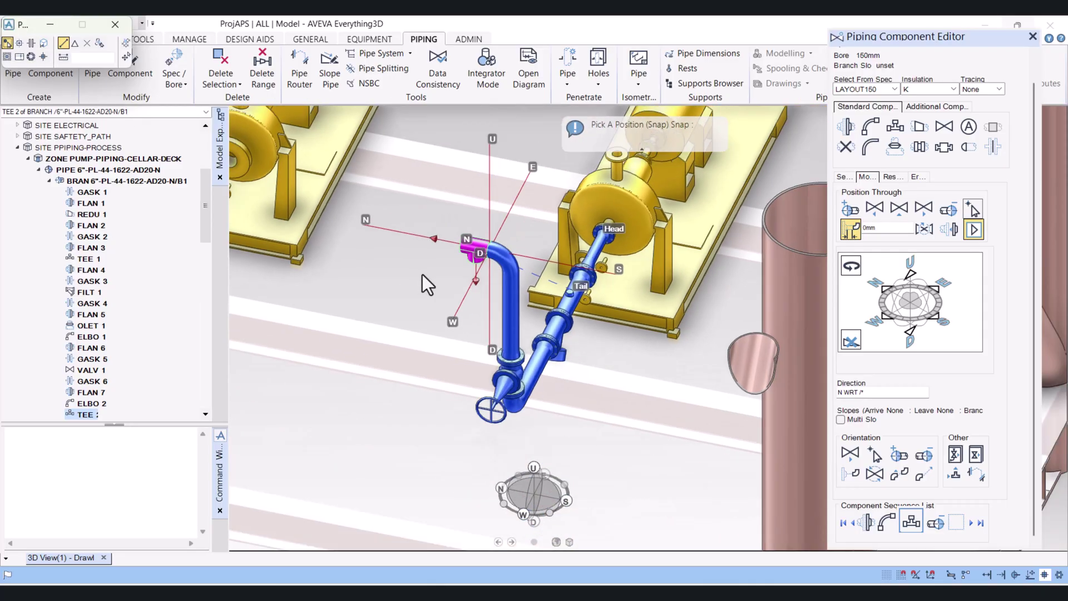
pyautogui.scroll(2, 317, 222)
pyautogui.click(309, 192)
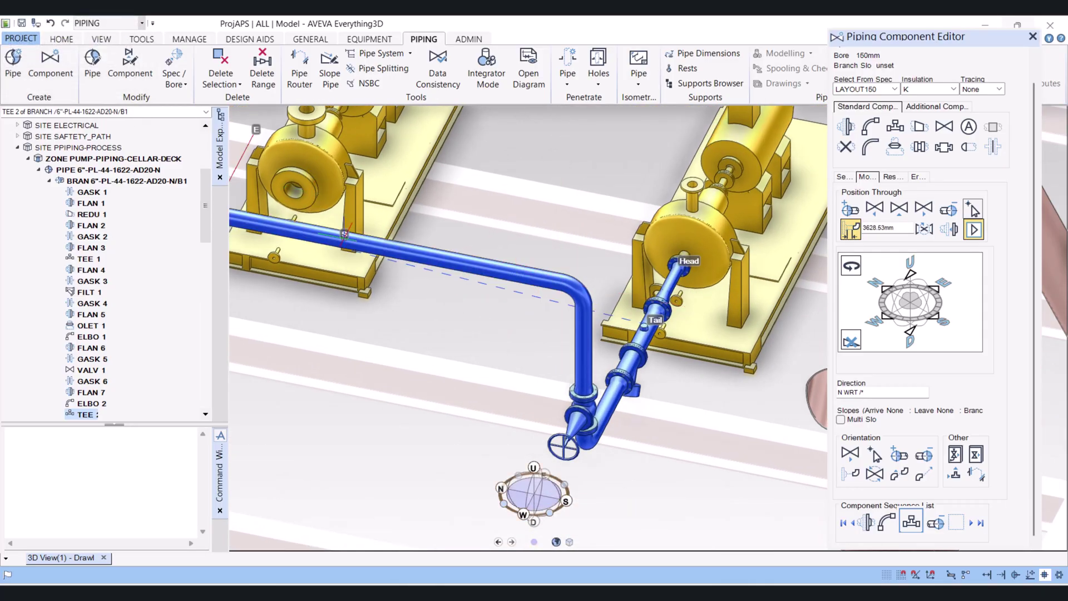
# - Modify branch B1 so its head is positioned at the first component and its tail at the end of the last tee
pyautogui.moveTo(310, 192); pyautogui.dragTo(406, 290, button='middle')
pyautogui.scroll(2, 557, 289)
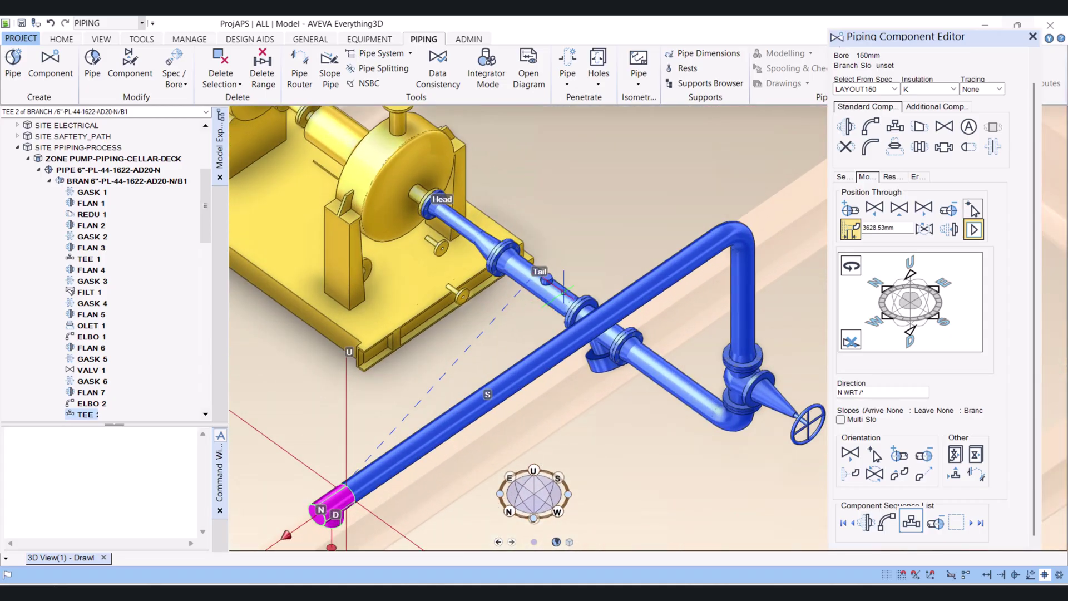
pyautogui.scroll(5, 556, 289)
pyautogui.moveTo(556, 289); pyautogui.dragTo(562, 300, button='middle')
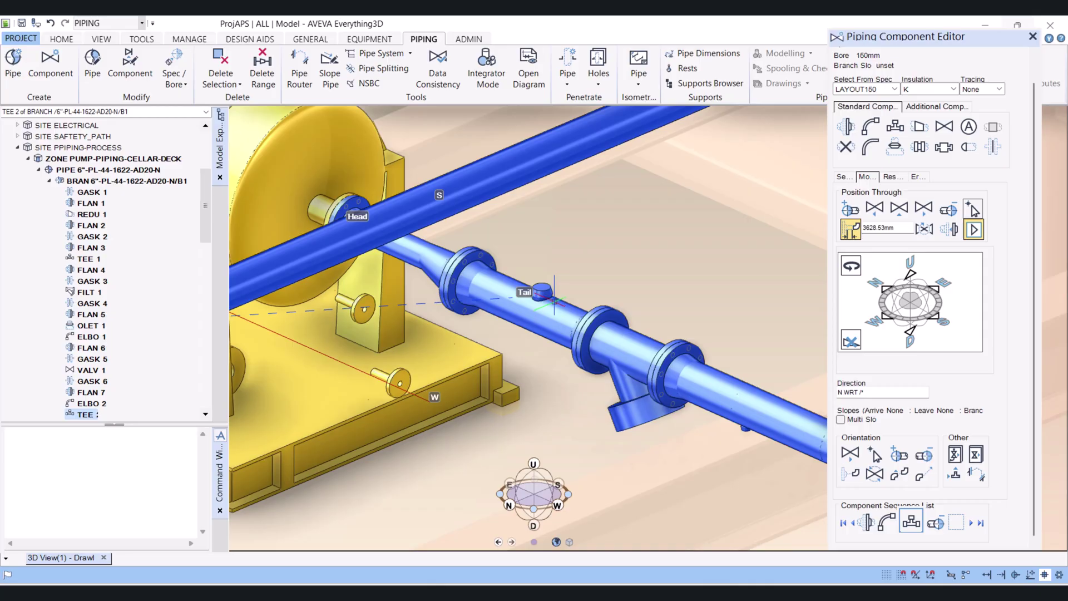
pyautogui.scroll(-4, 550, 300)
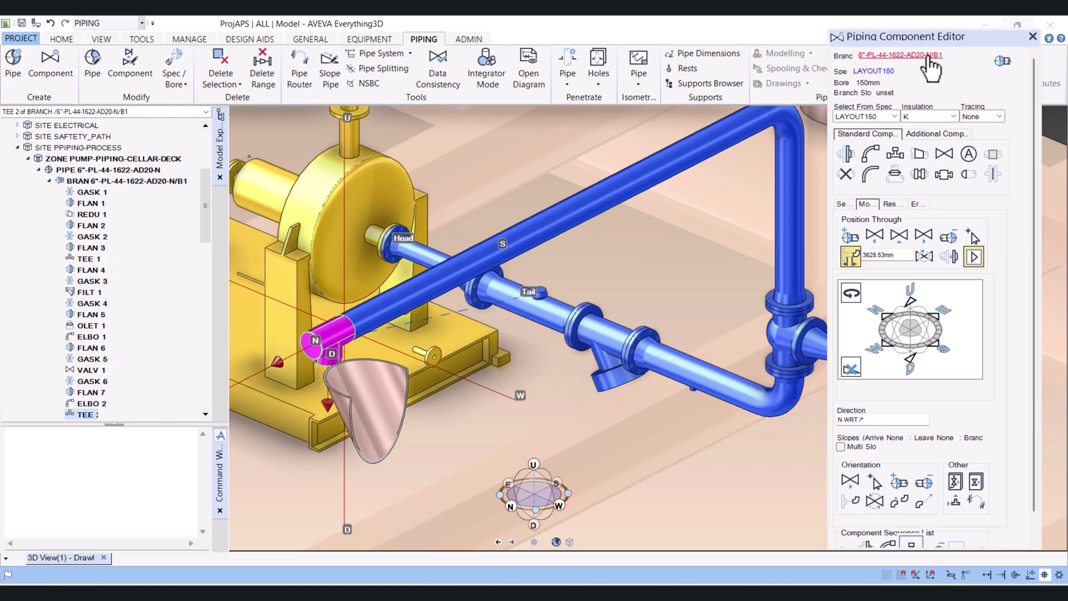
pyautogui.click(928, 56)
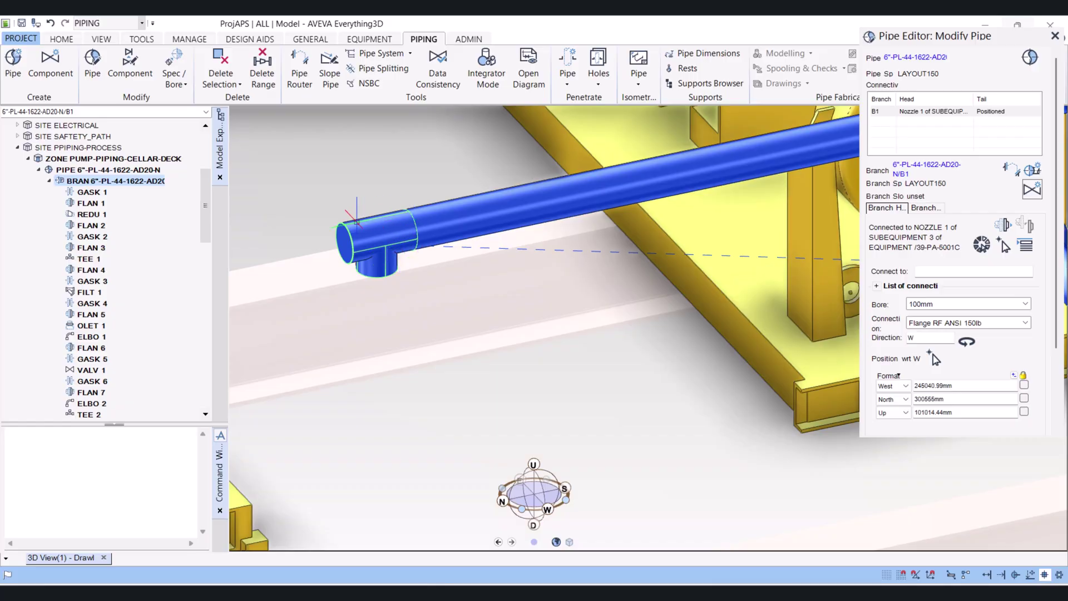
pyautogui.click(1026, 247)
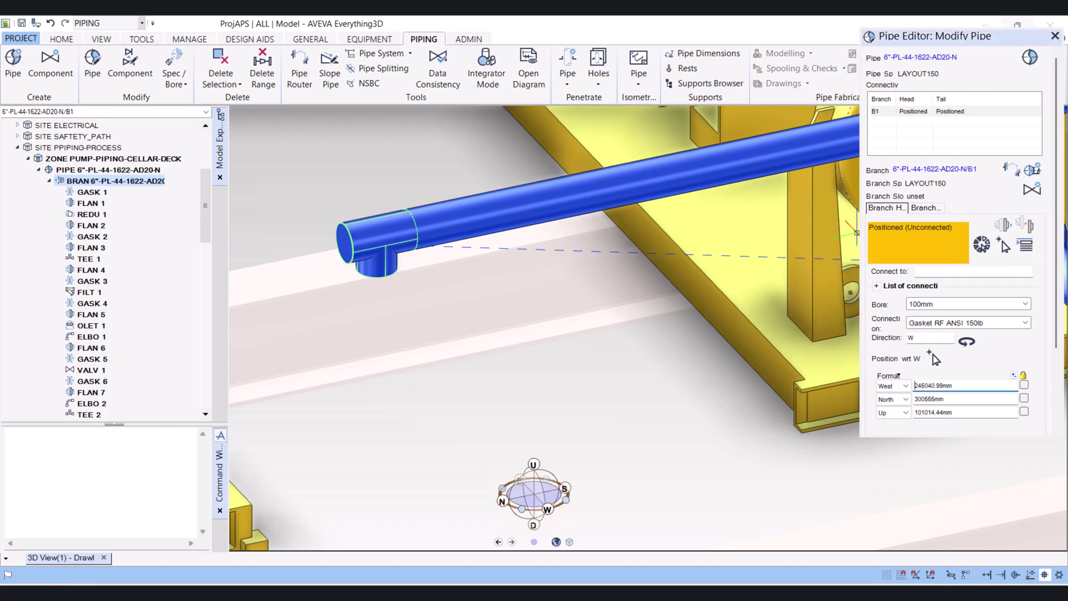
pyautogui.click(927, 211)
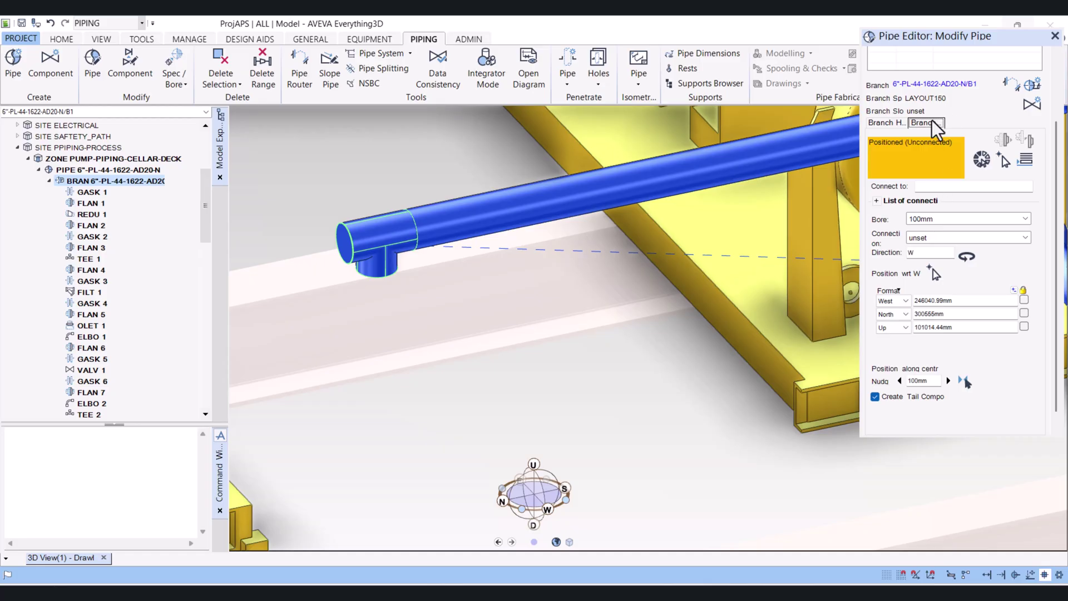
pyautogui.click(1023, 165)
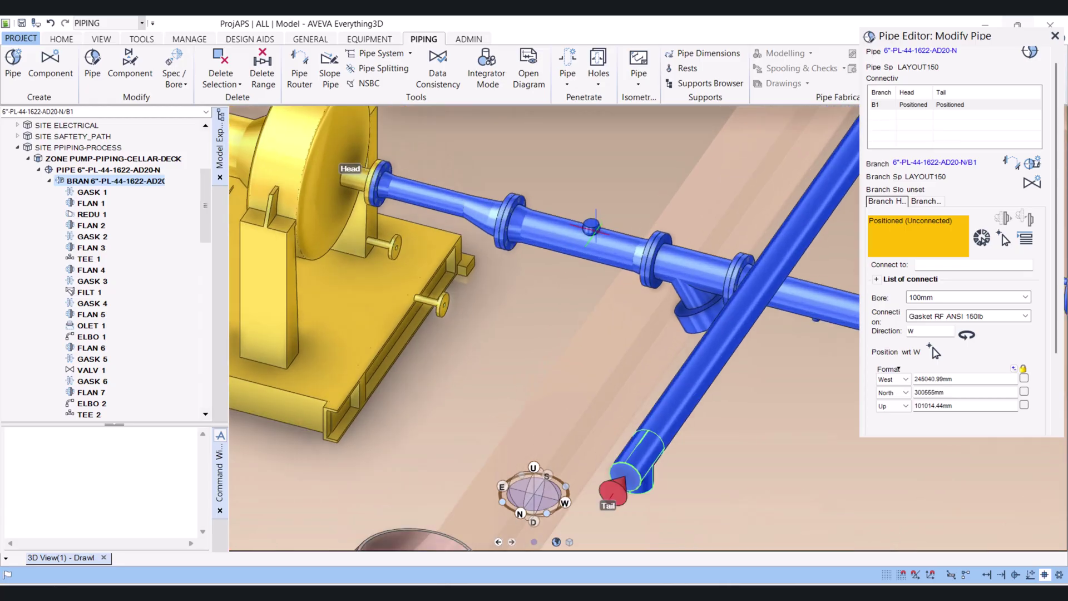
pyautogui.click(49, 181)
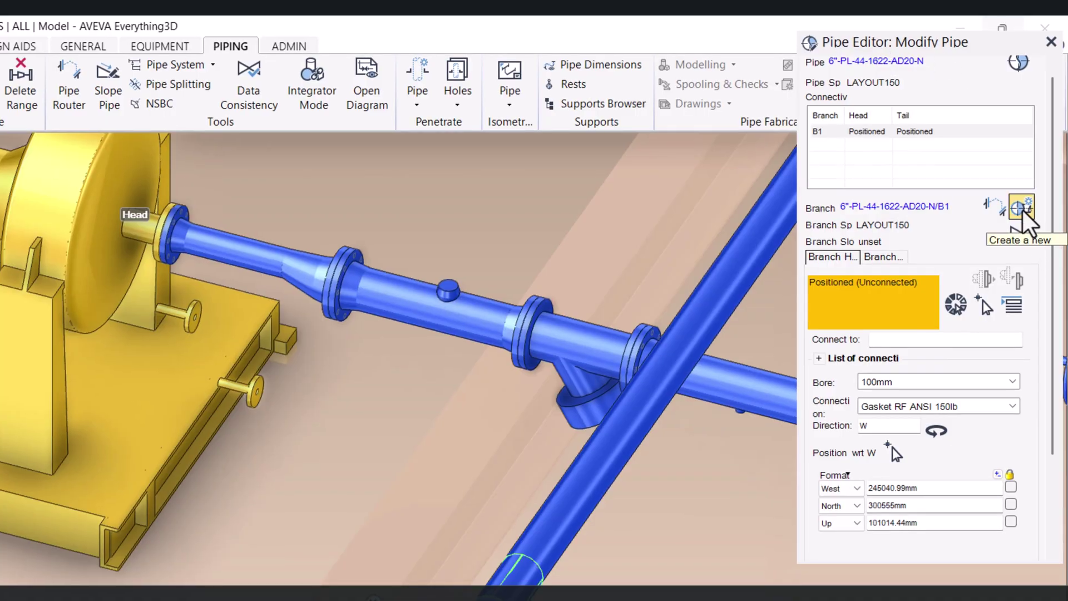
# - Create branch B2 in the pipe and connect its head to the 50 mm outlet of the first tee in branch B1
pyautogui.click(1021, 211)
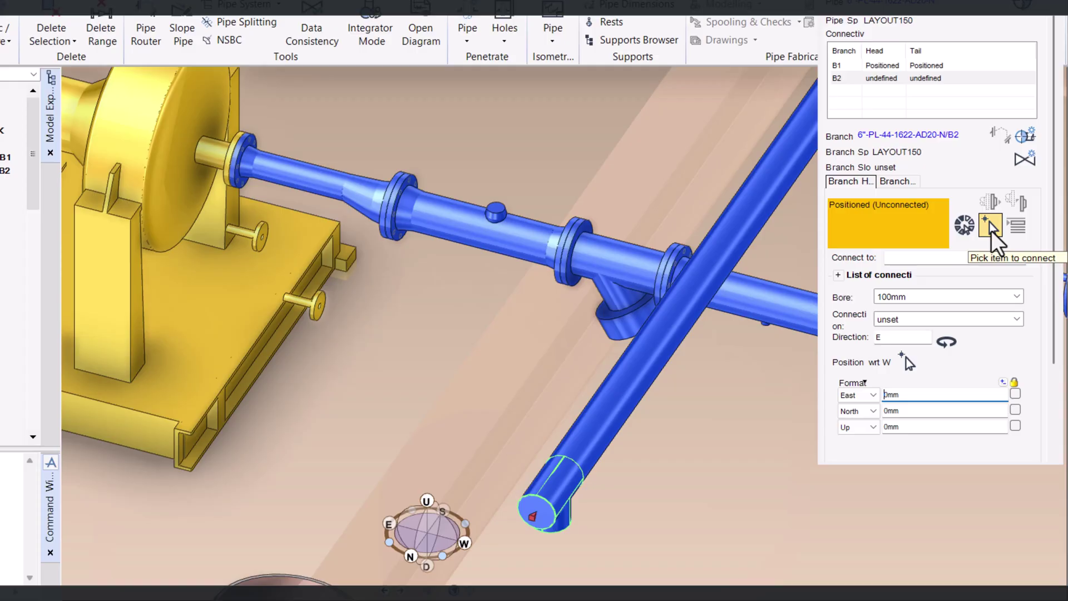
pyautogui.click(990, 222)
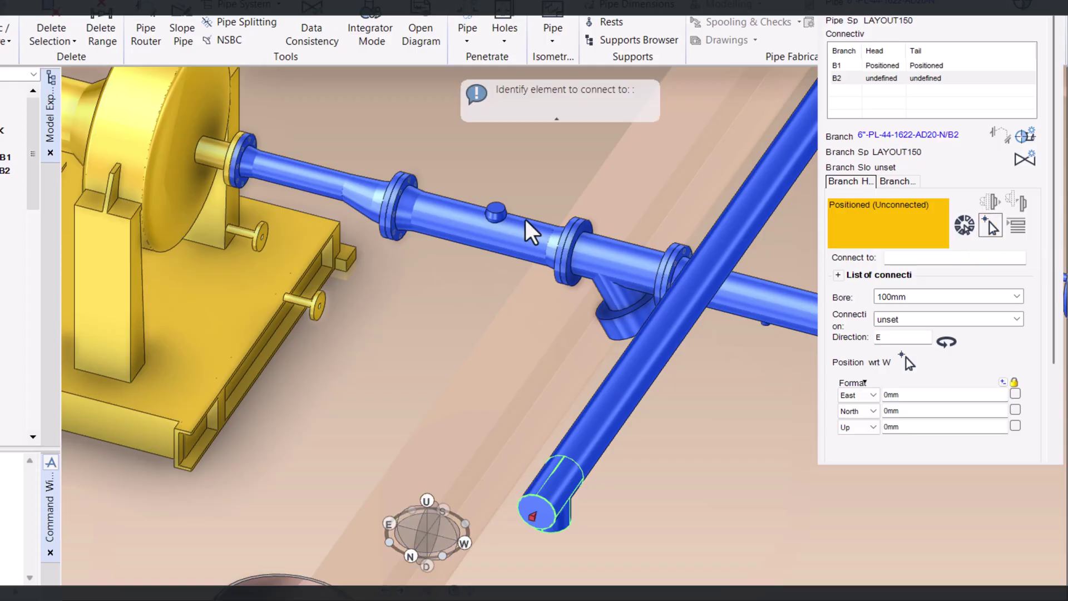
pyautogui.click(504, 217)
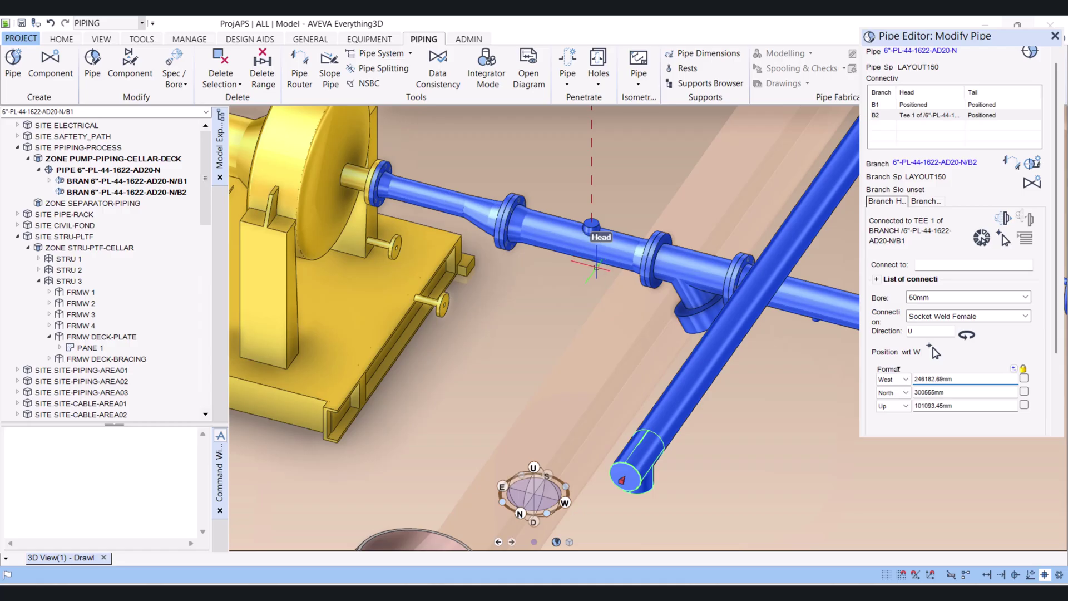
pyautogui.click(1031, 183)
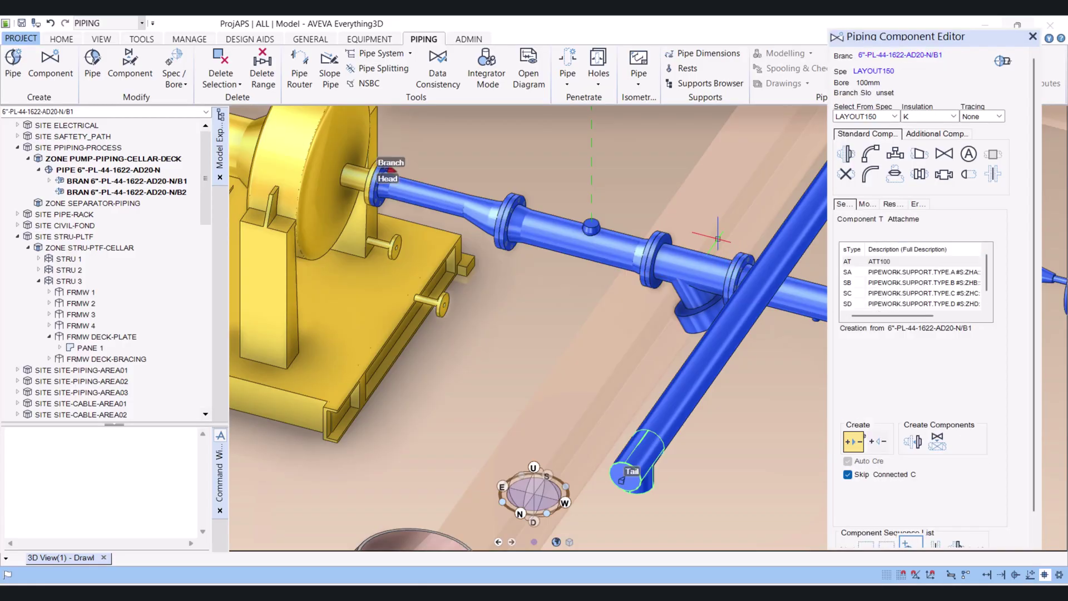
pyautogui.click(852, 156)
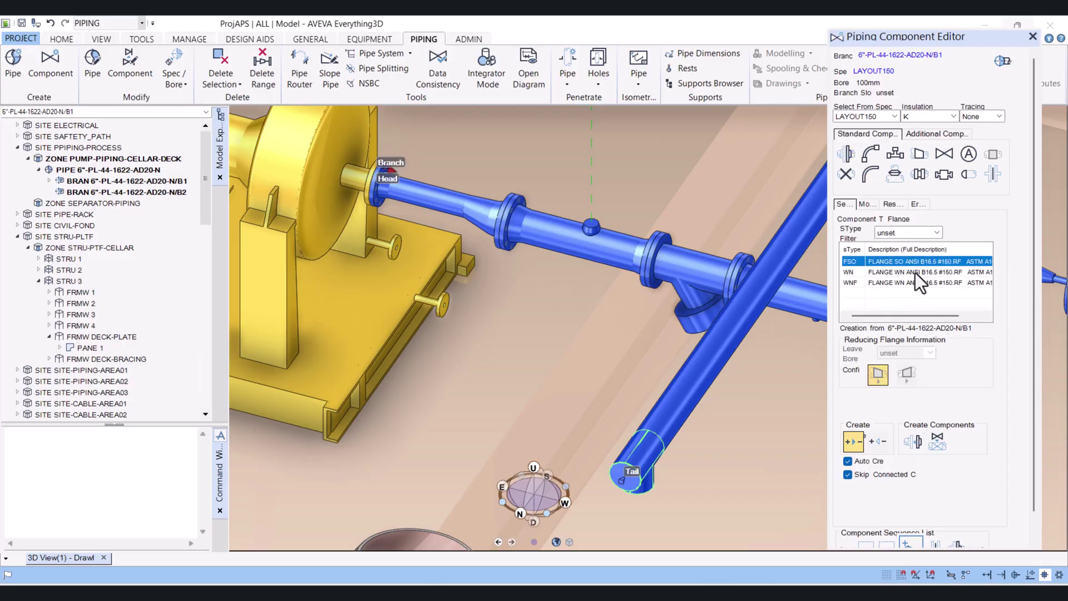
pyautogui.click(916, 272)
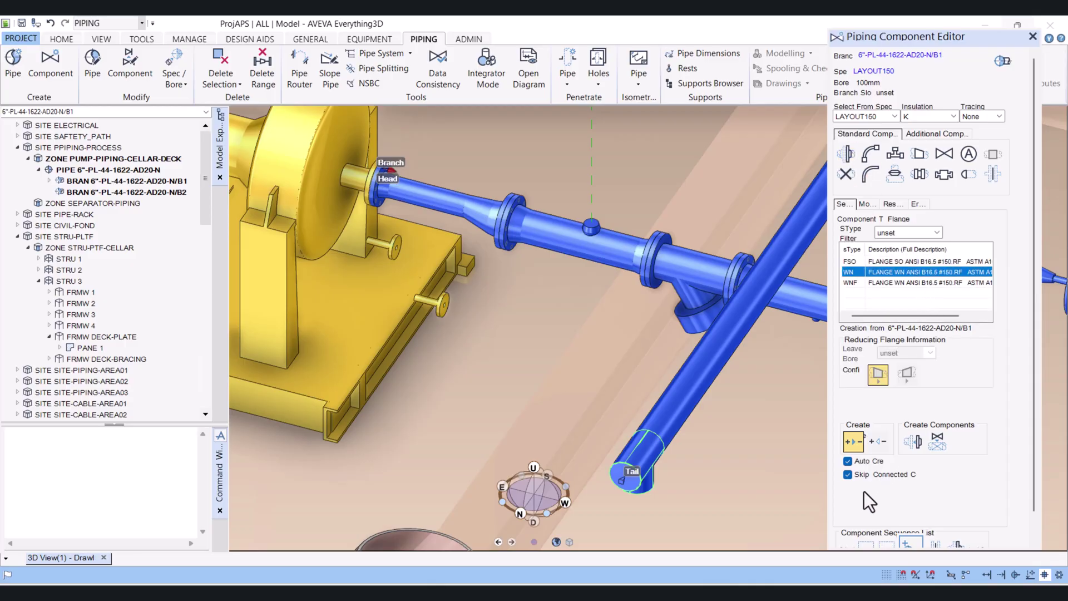
pyautogui.click(848, 461)
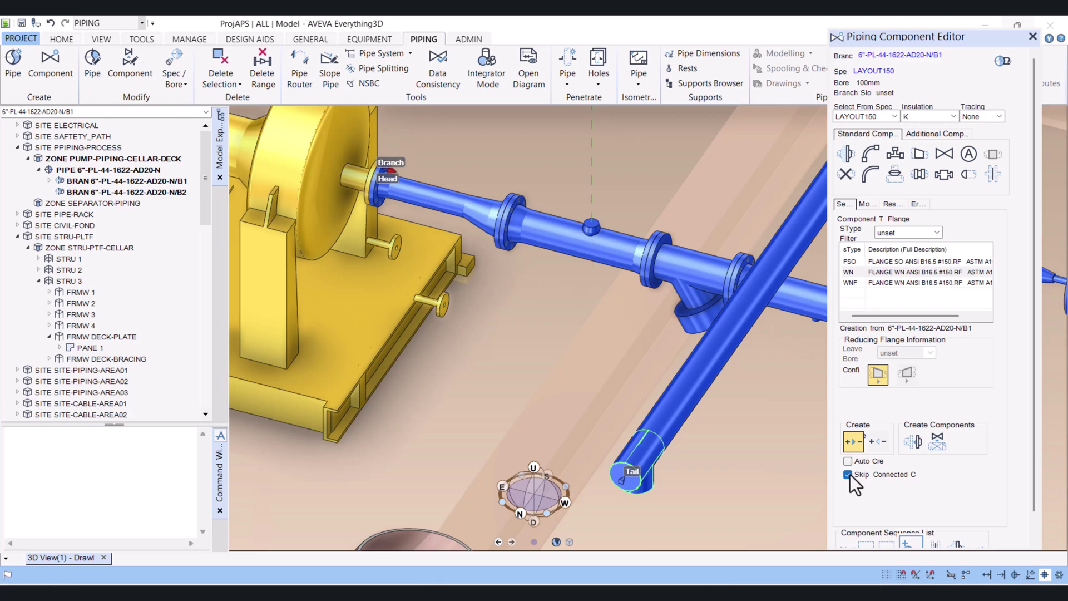
pyautogui.click(895, 274)
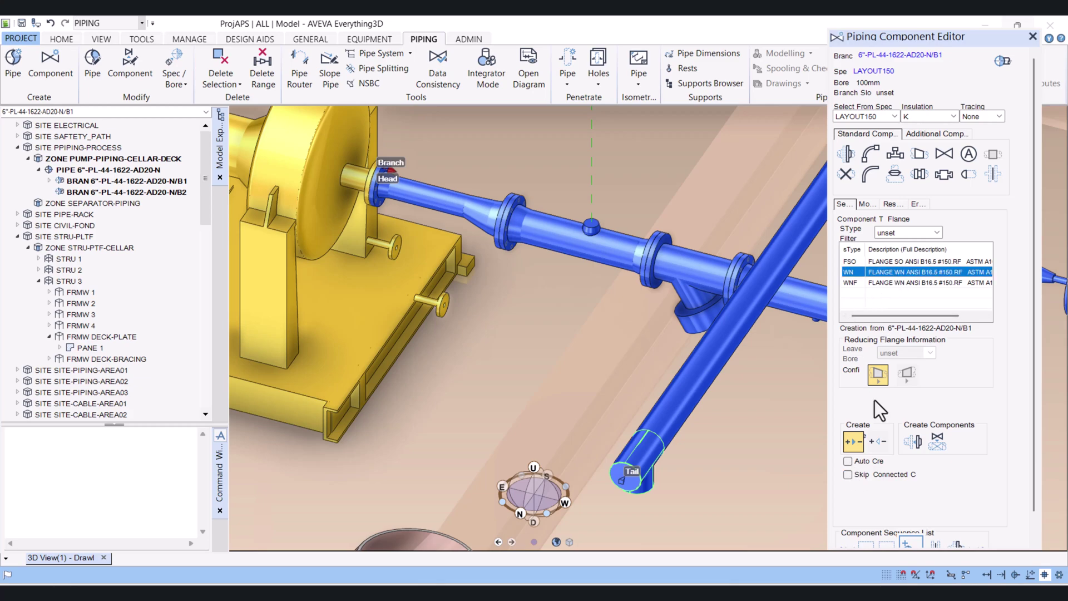
pyautogui.click(919, 442)
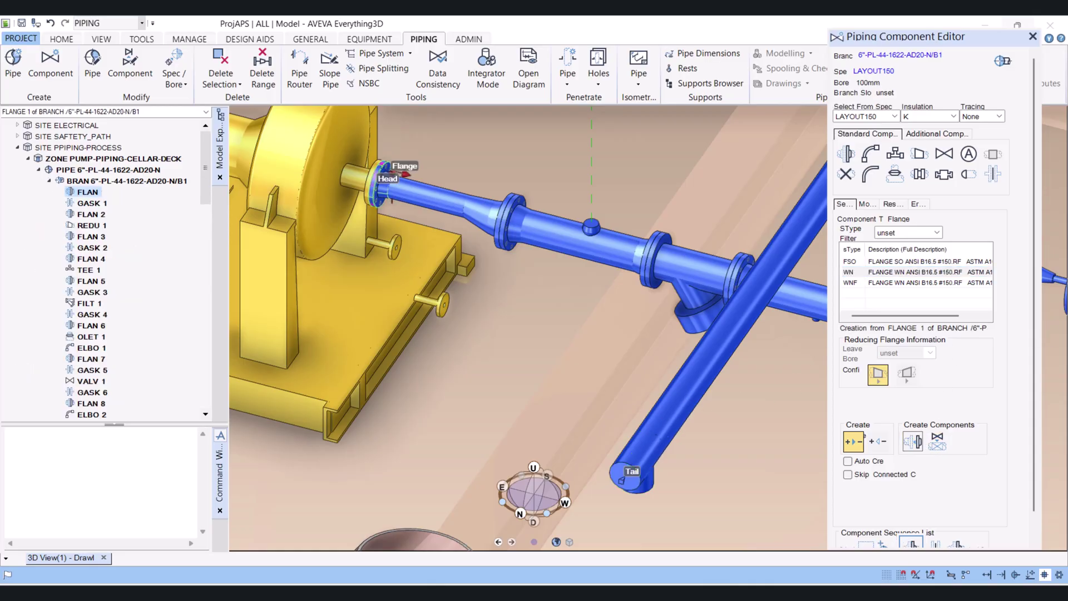
pyautogui.rightClick(92, 193)
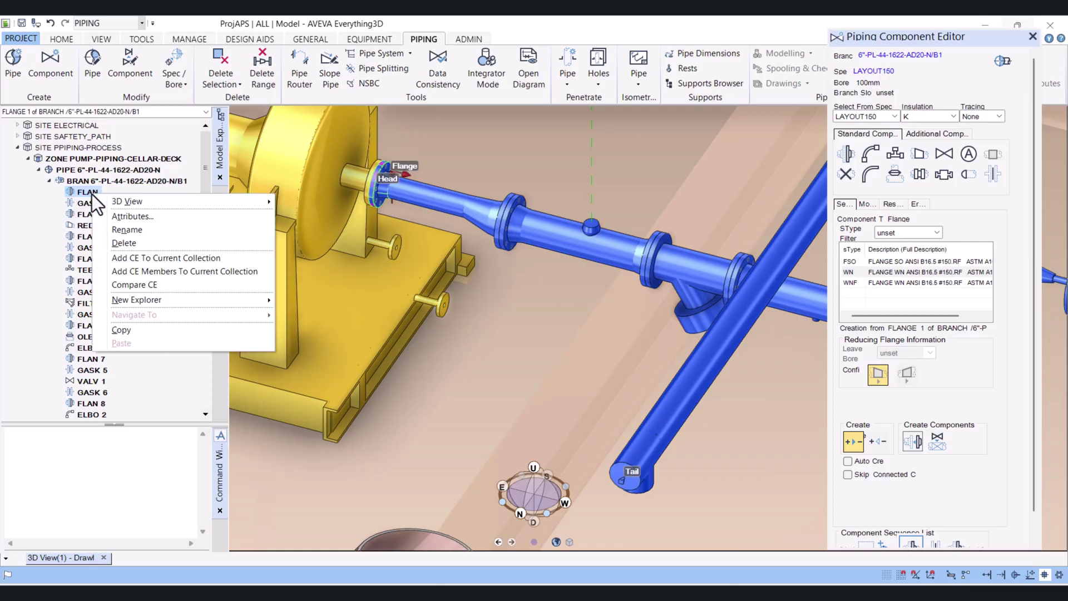
pyautogui.click(138, 244)
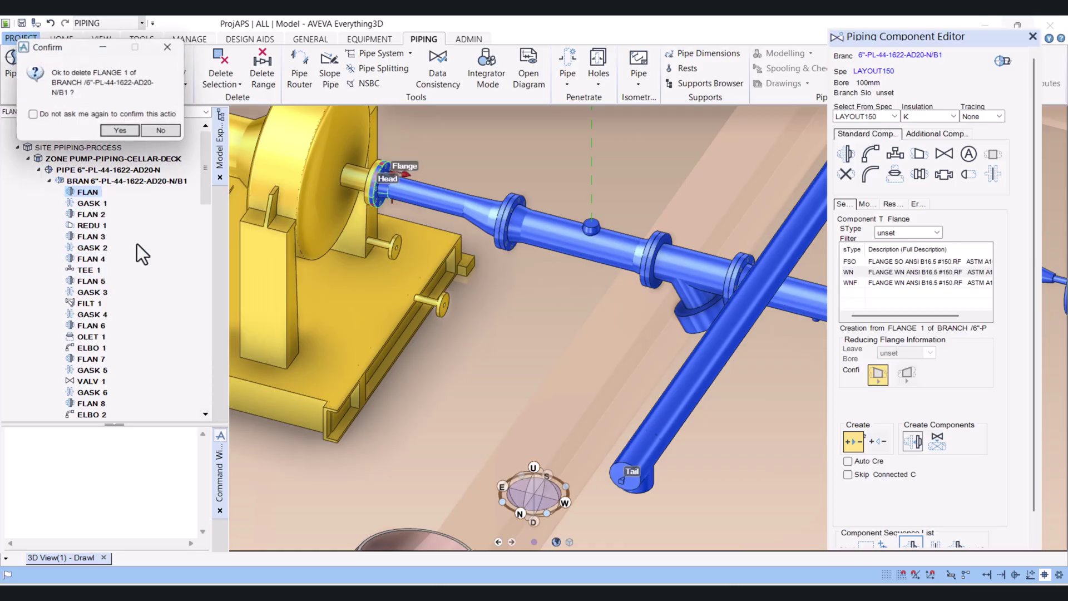
pyautogui.click(118, 135)
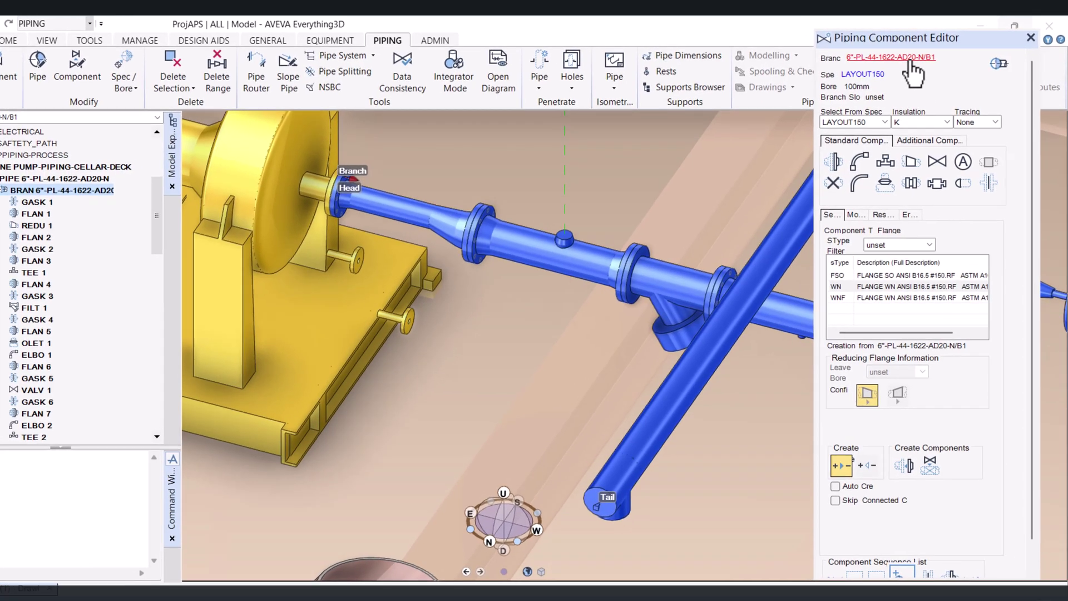
# - Add a WN flange, ANSI B16.5 #150 RF, to branch B2 above the tee outlet, without automatic creation or skipping connected components
pyautogui.click(917, 55)
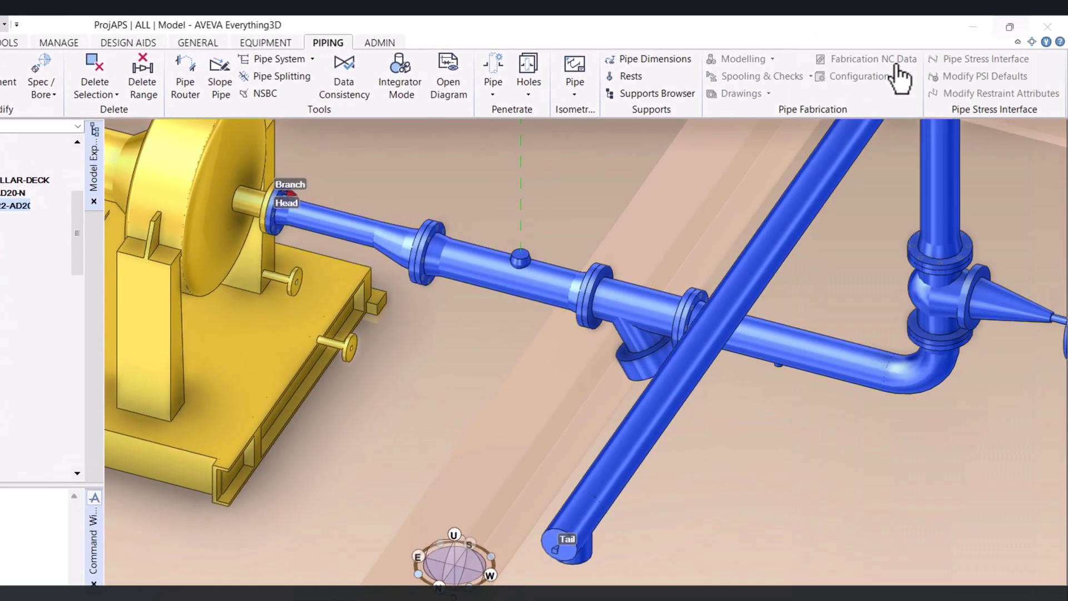
pyautogui.click(890, 139)
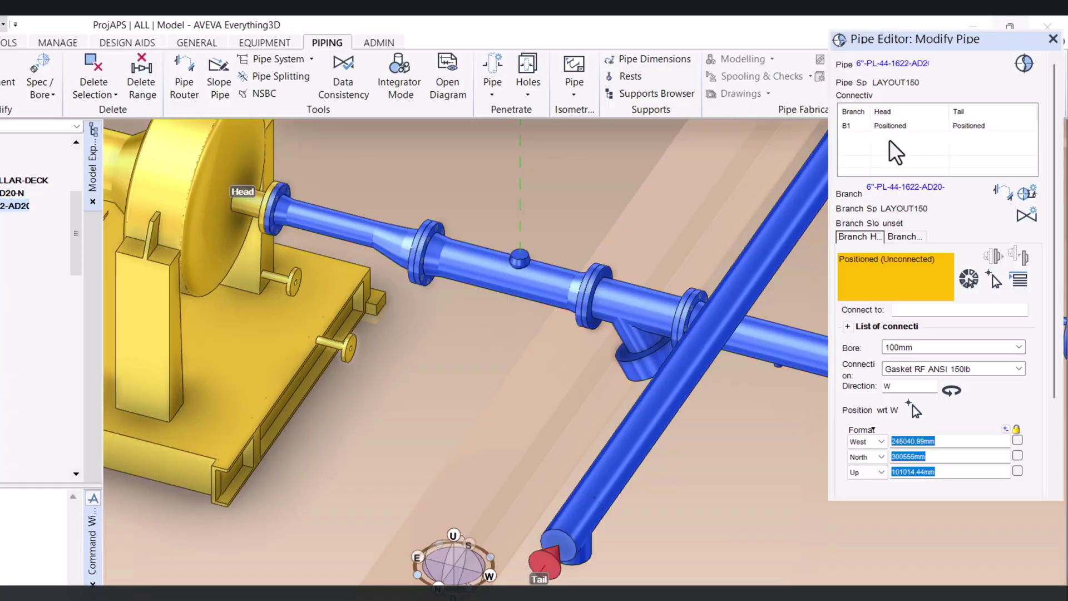
pyautogui.click(893, 139)
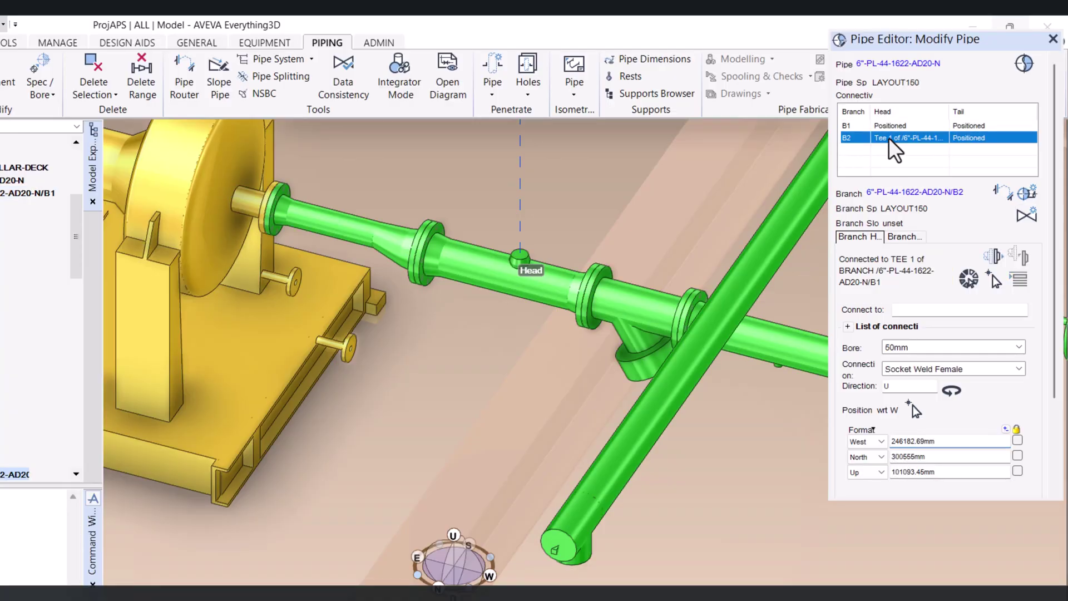
pyautogui.click(1027, 216)
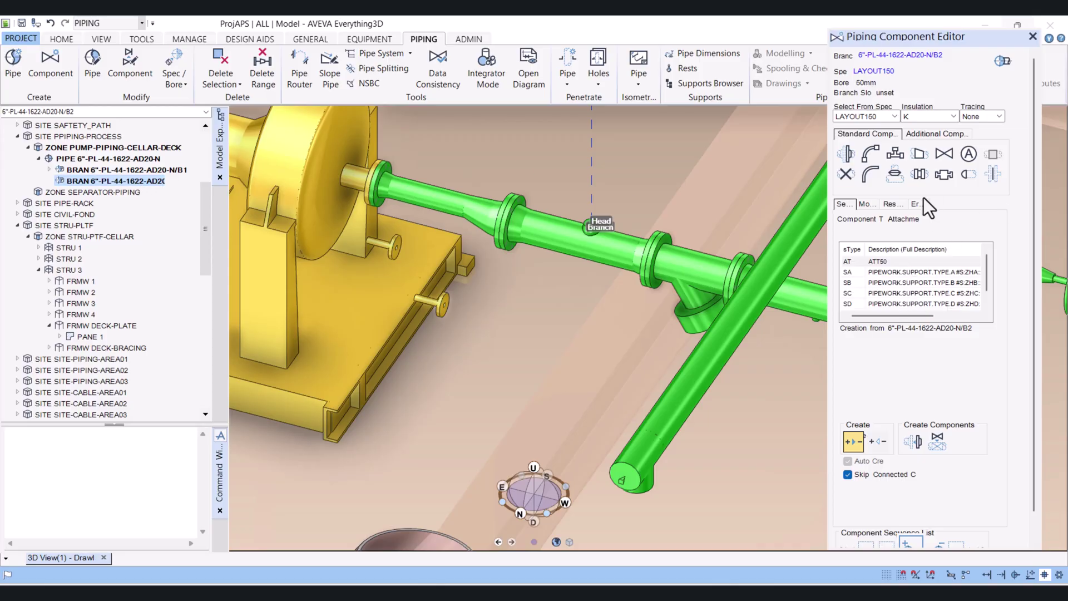
pyautogui.click(850, 157)
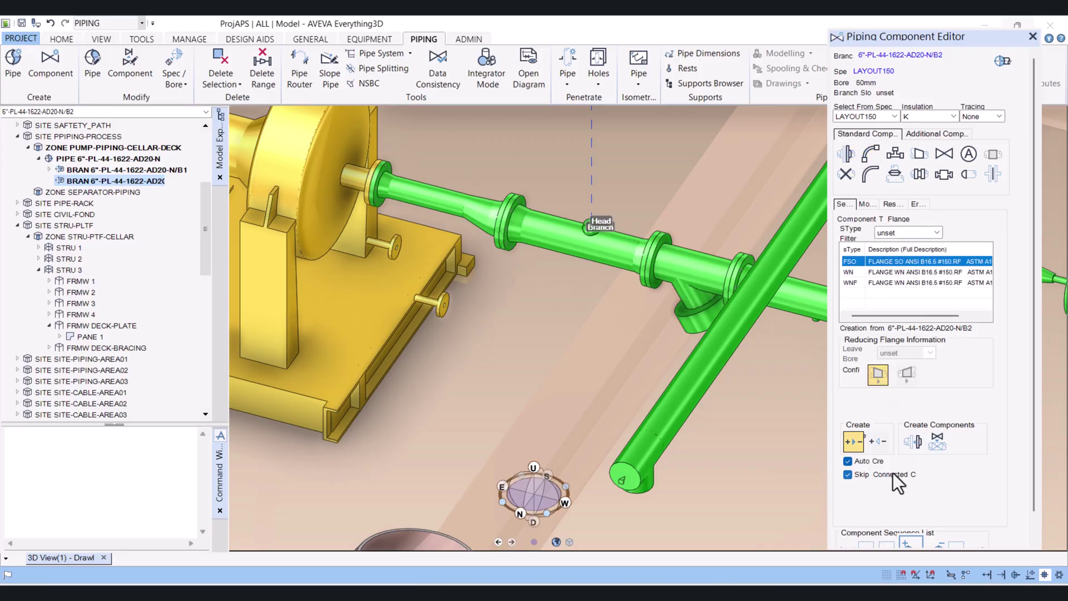
pyautogui.click(847, 462)
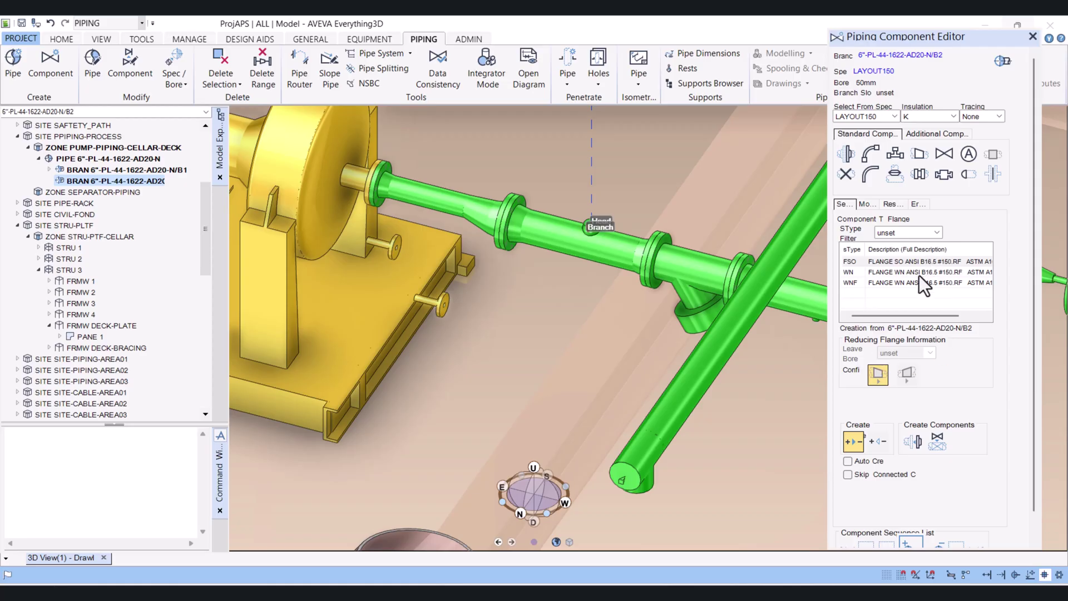
pyautogui.click(882, 275)
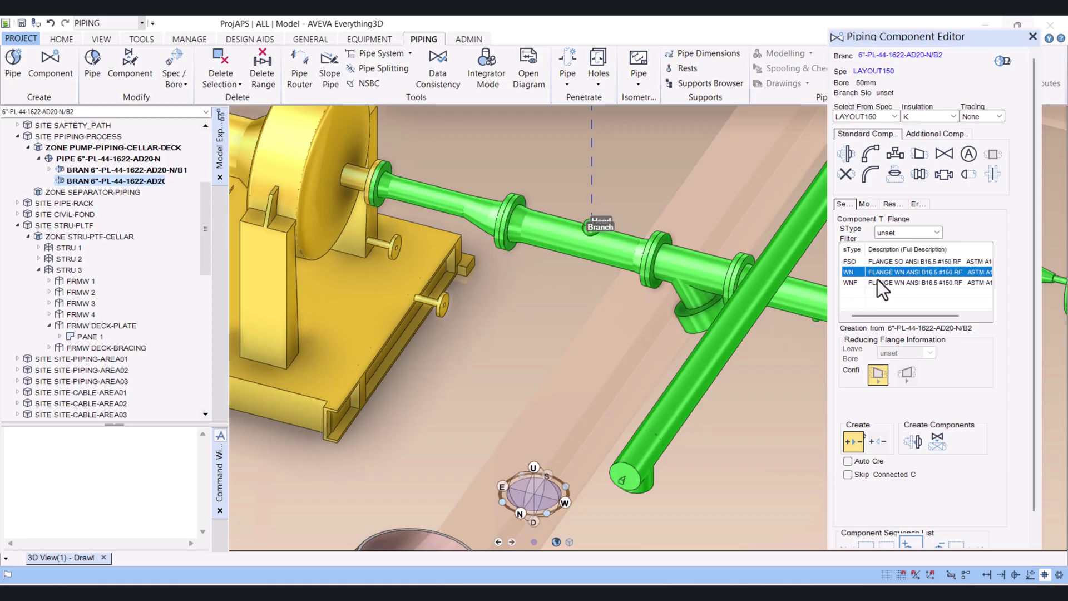
pyautogui.click(916, 444)
pyautogui.click(527, 324)
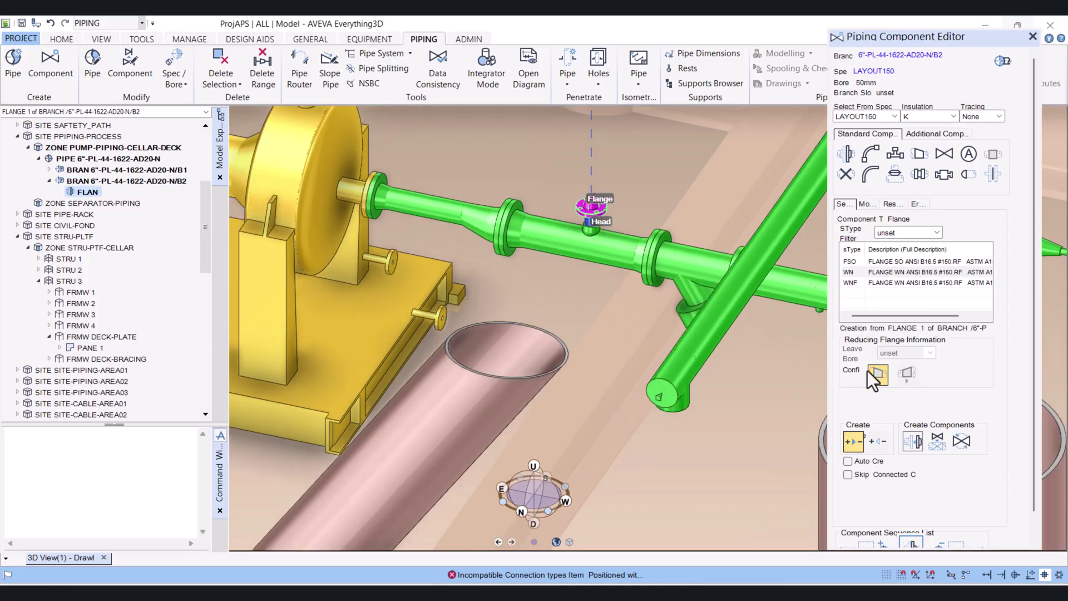
pyautogui.click(962, 442)
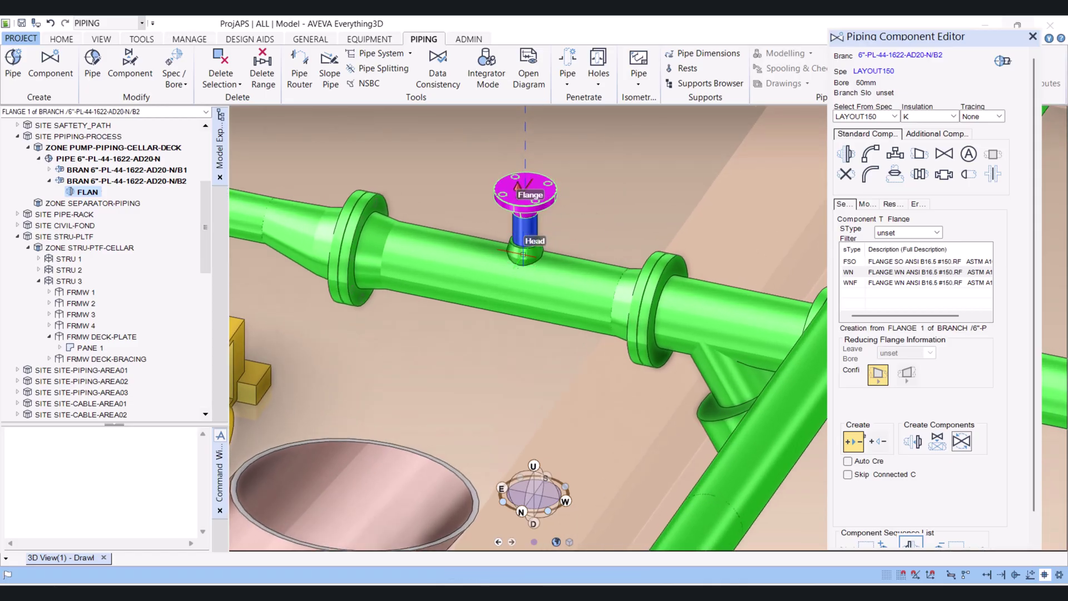
# - Add a 1.5 mm RF gasket, ANSI B16.5 #150, on the new flange of branch B2
pyautogui.scroll(-3, 523, 254)
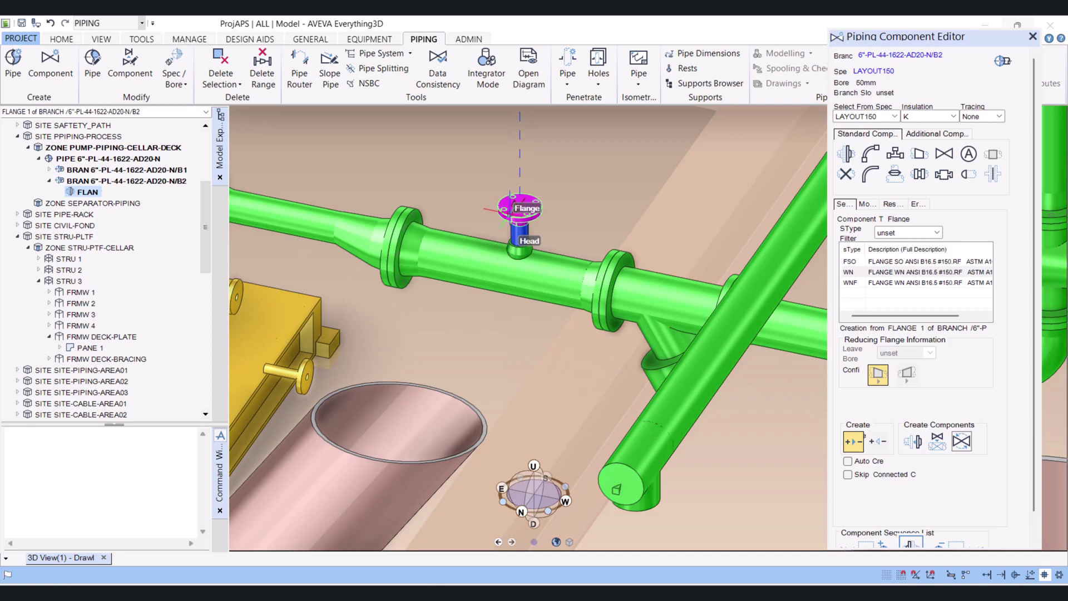
pyautogui.scroll(2, 519, 212)
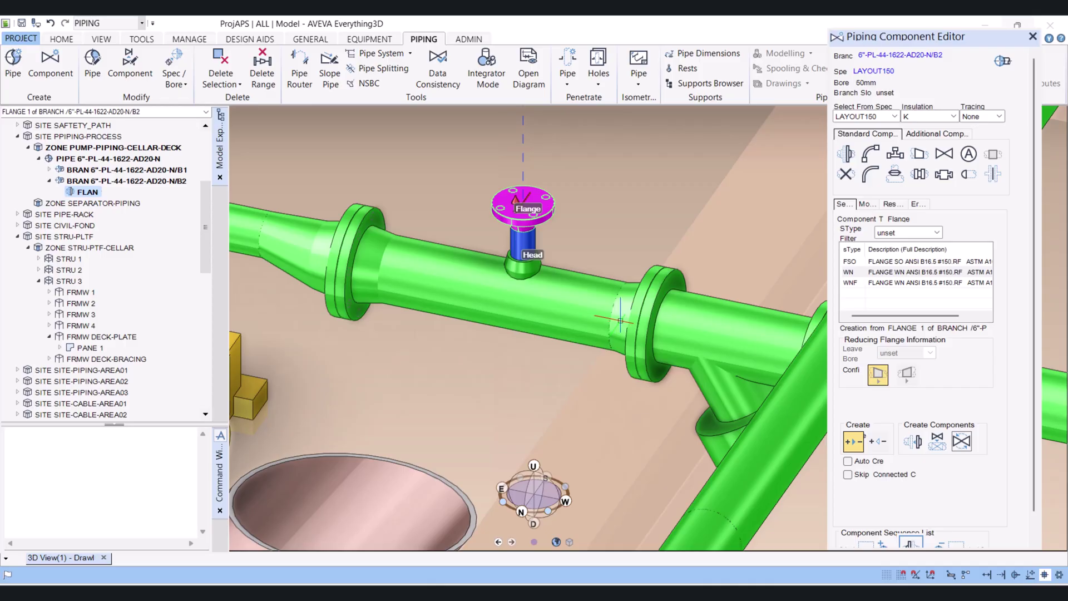
pyautogui.scroll(-2, 562, 291)
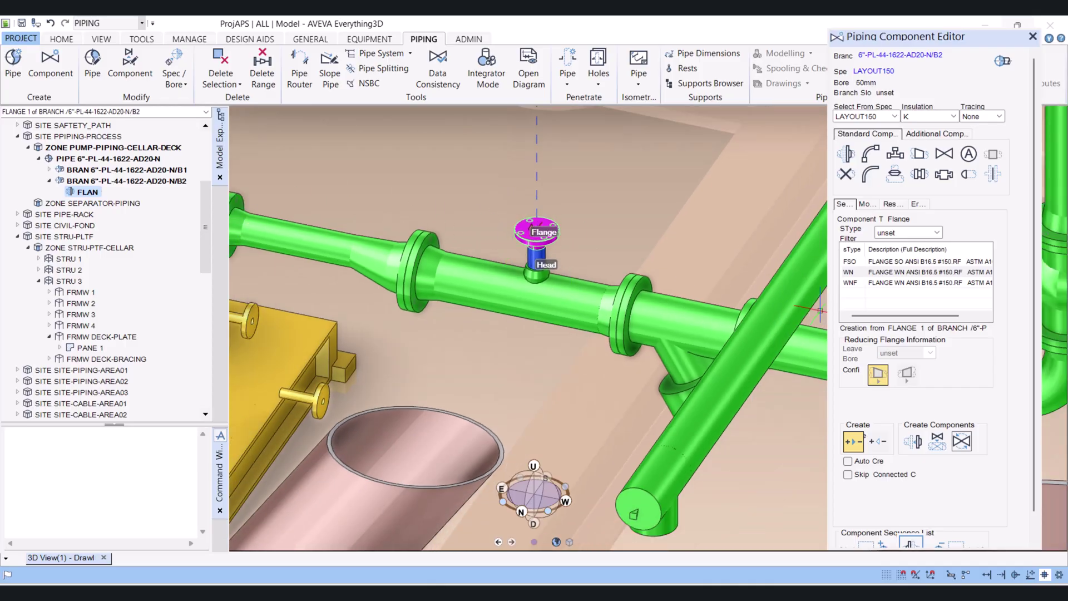
pyautogui.click(991, 179)
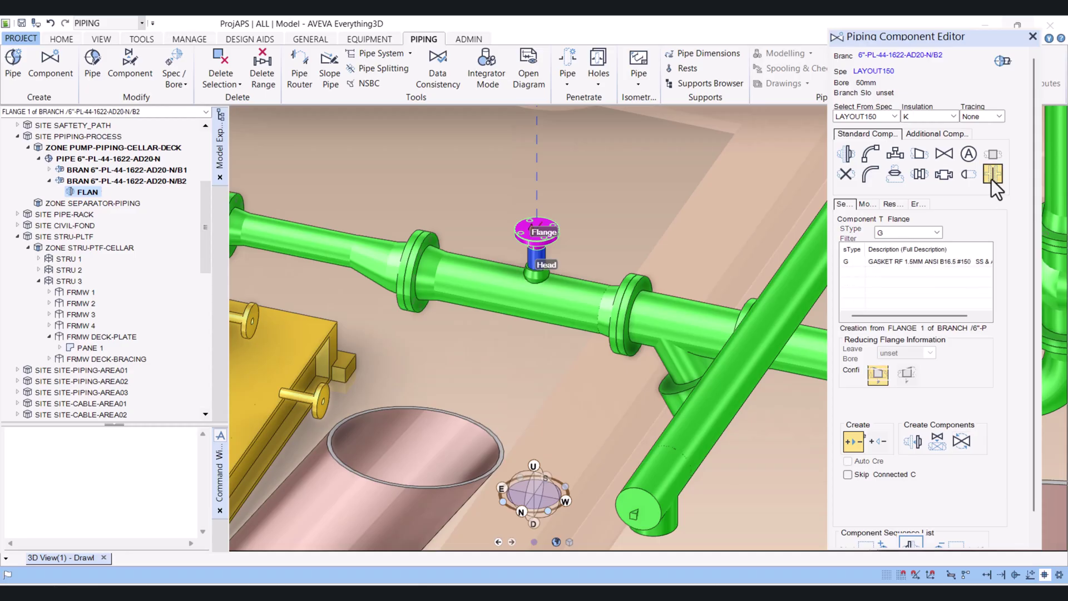
pyautogui.click(913, 443)
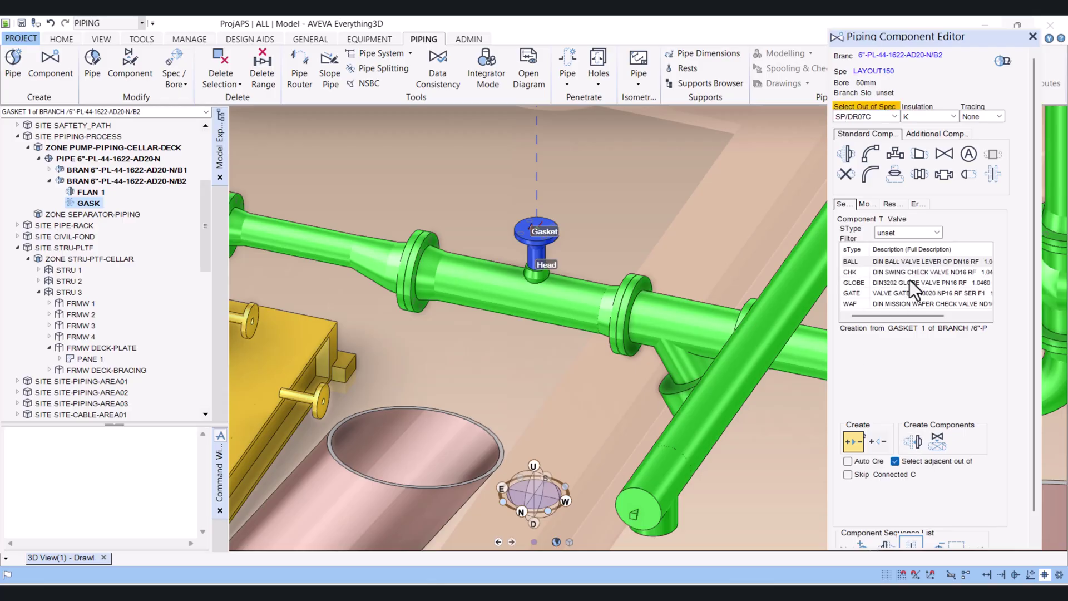
# - Add a lever-operated DIN ball valve, DN16 RF, from out-of-spec SP/DR07C after the gasket in branch B2
pyautogui.click(902, 263)
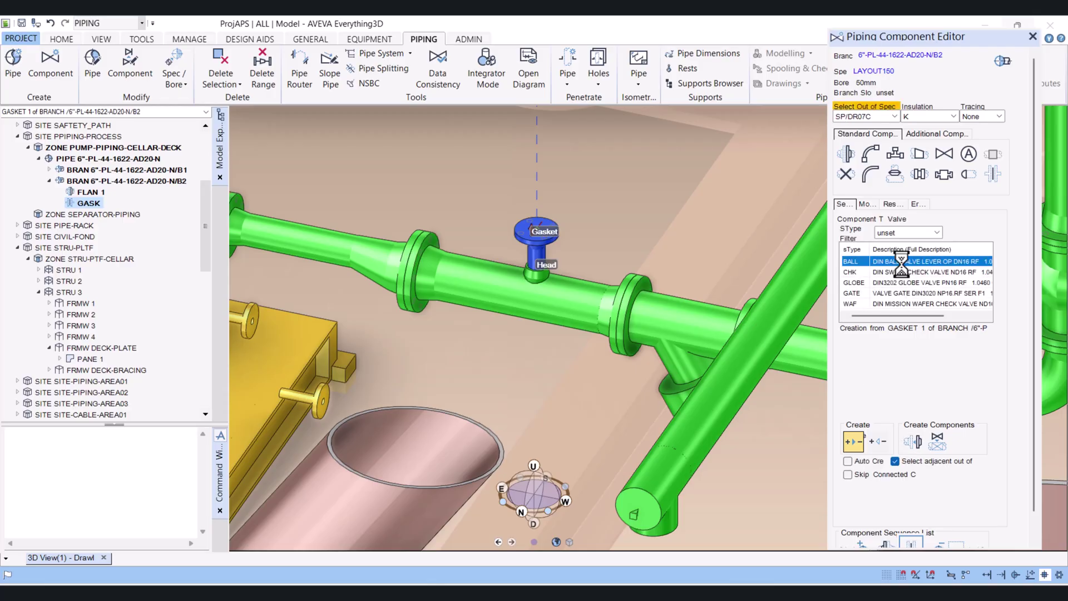
pyautogui.click(916, 443)
pyautogui.click(545, 328)
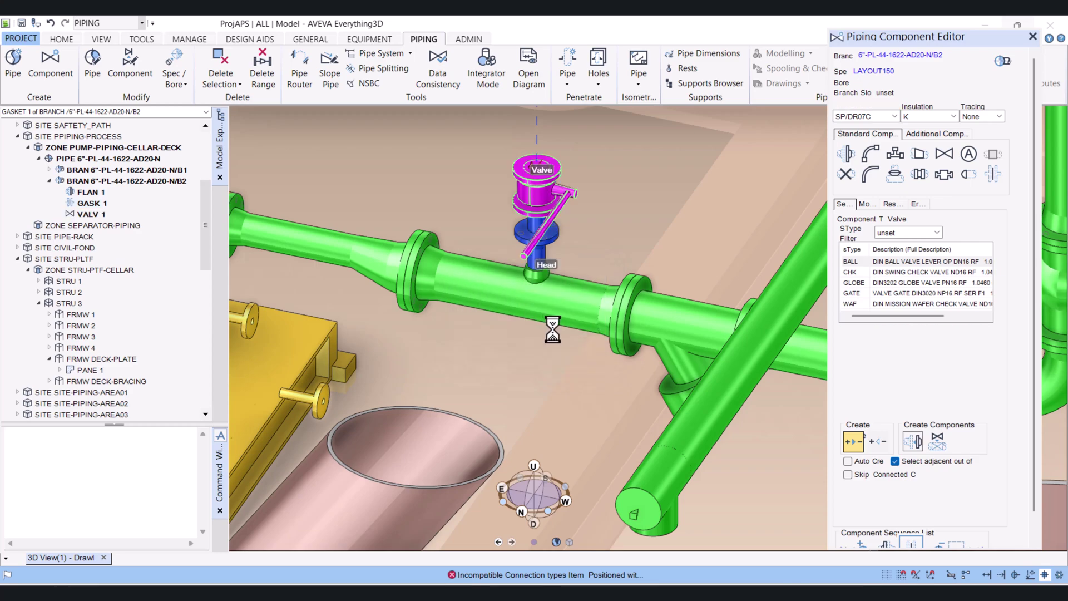
# - Try to connect the ball valve directly to the gasket below it in branch B2
pyautogui.click(93, 206)
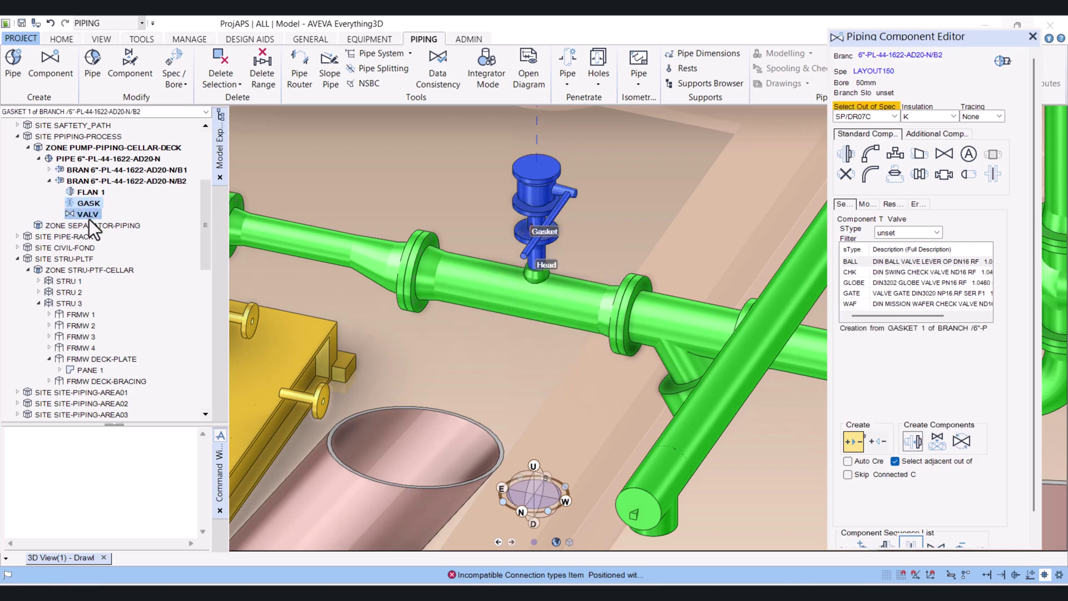
pyautogui.click(89, 217)
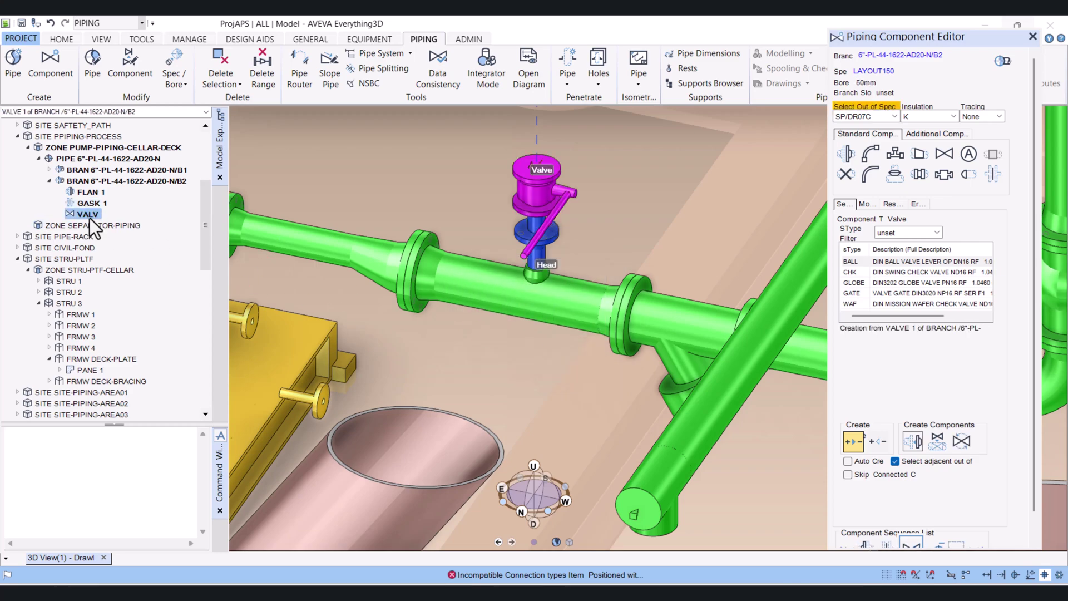
pyautogui.click(863, 205)
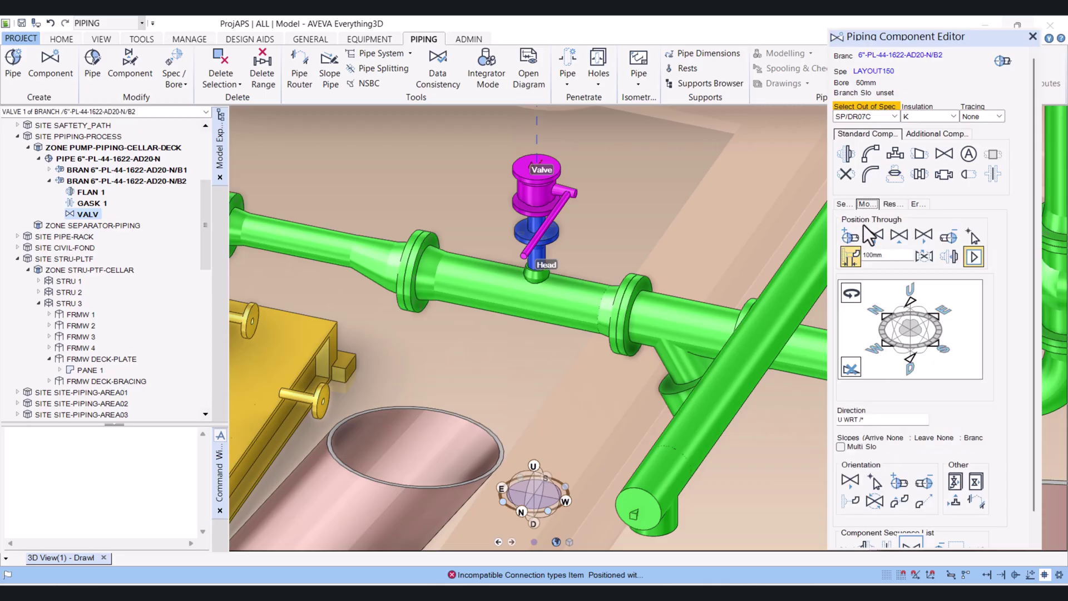
pyautogui.click(953, 260)
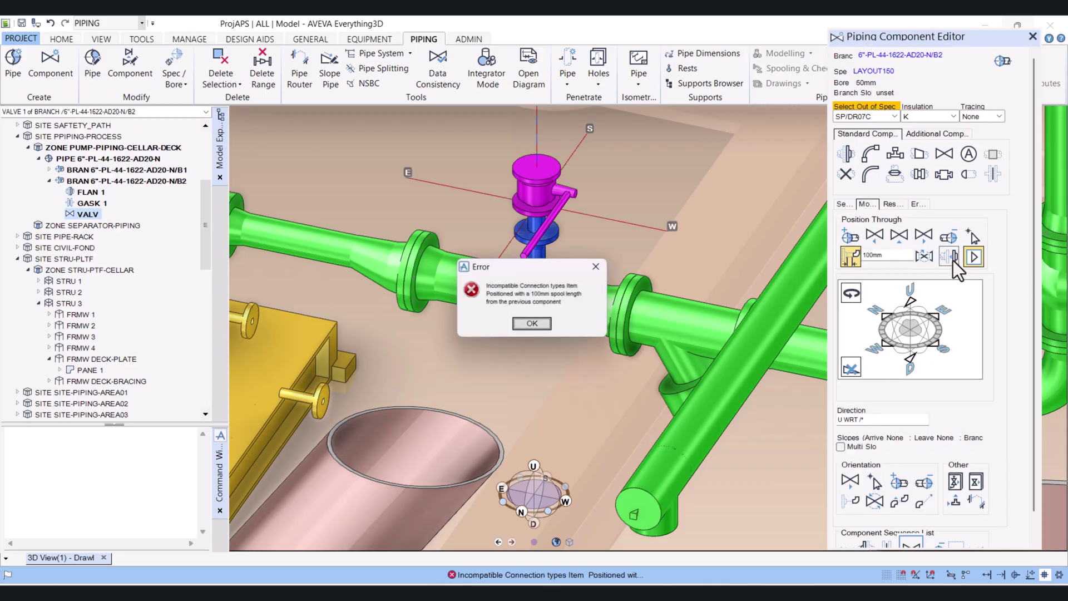
pyautogui.click(534, 326)
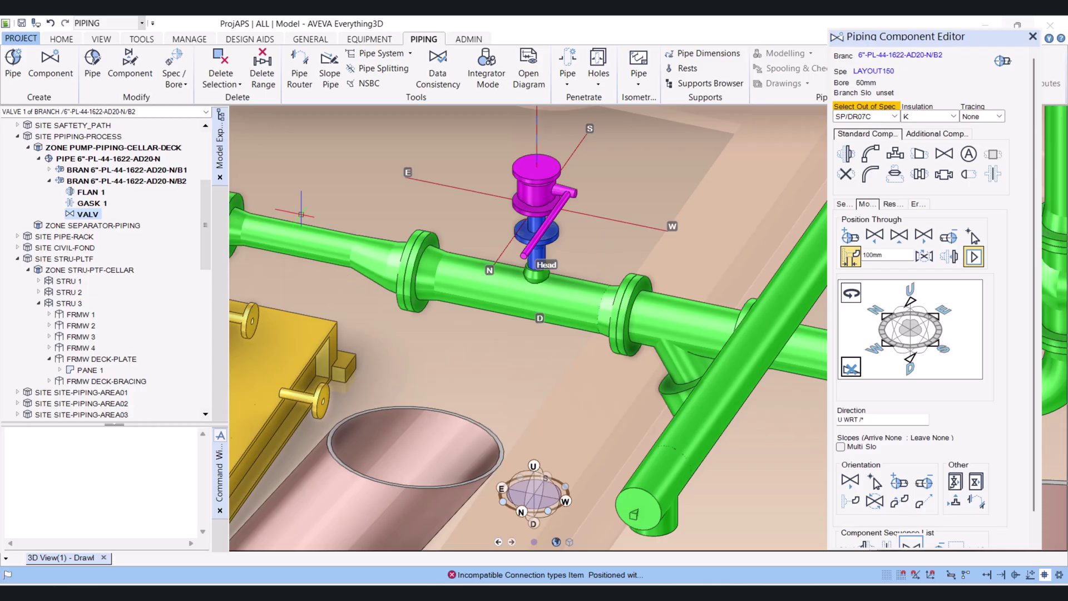
# - Force-connect the ball valve to the gasket in branch B2 by running the command NEX FCONN from the gasket
pyautogui.click(89, 203)
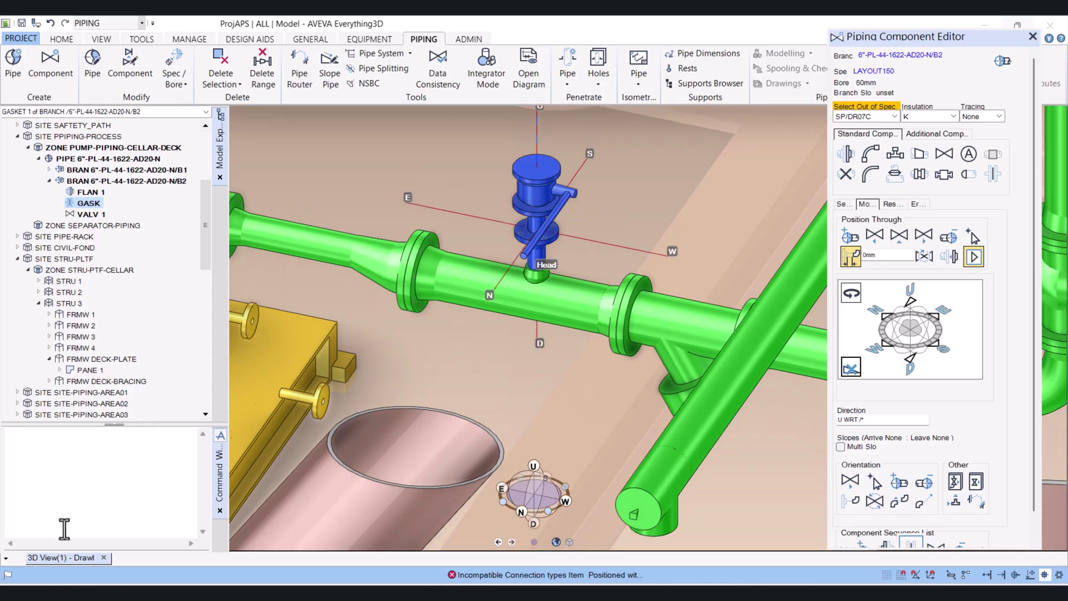
pyautogui.click(71, 497)
pyautogui.write('NEX FCONN')
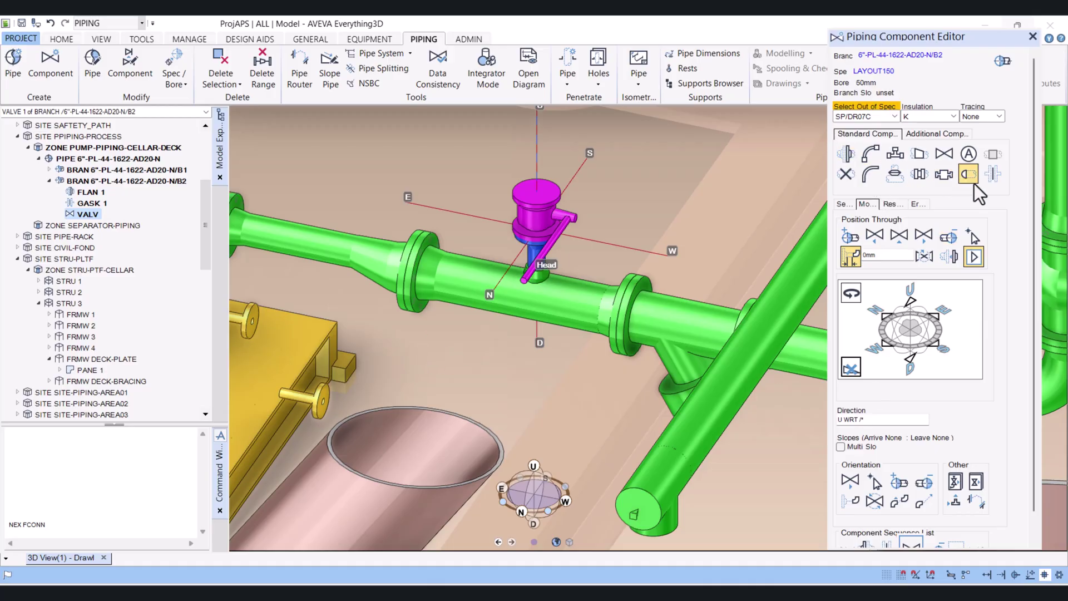
# - Add a 1.5 mm RF gasket, ANSI B16.5 #150, from spec LAYOUT150 after the ball valve in branch B2
pyautogui.click(994, 175)
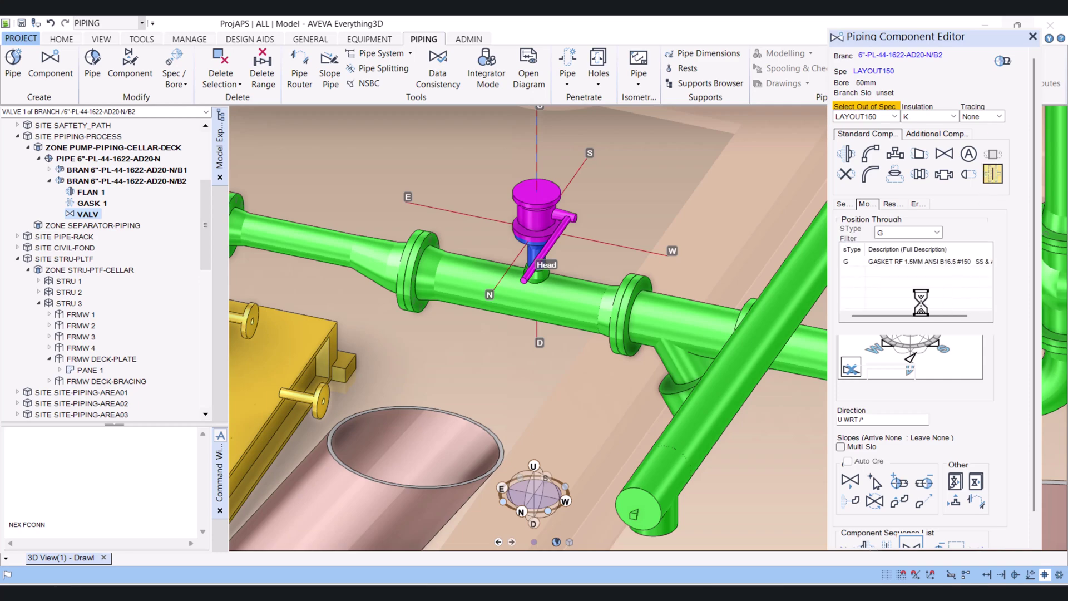
pyautogui.click(919, 438)
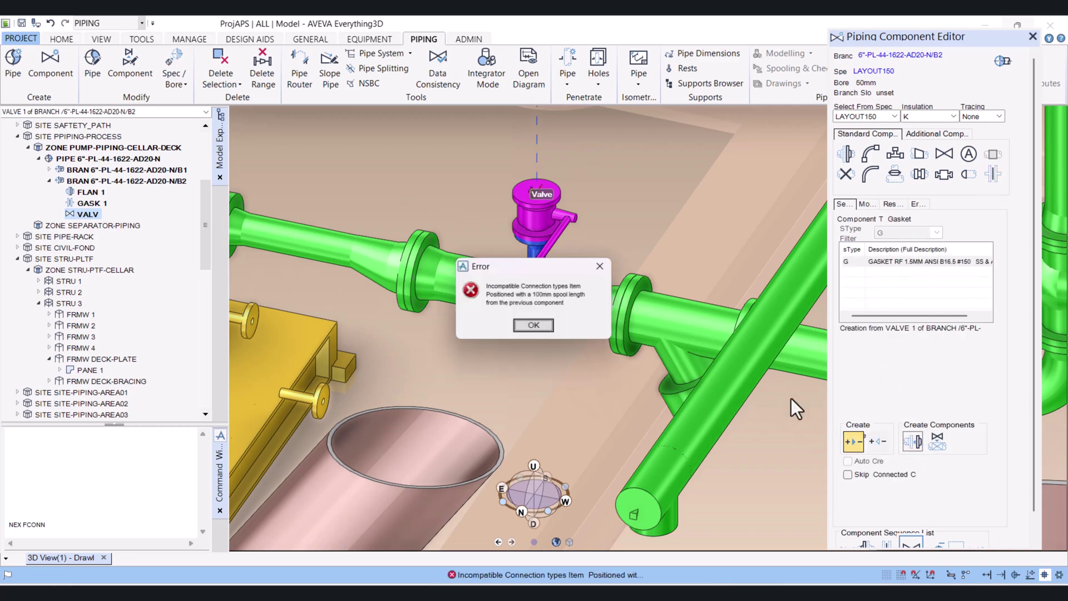
pyautogui.click(528, 328)
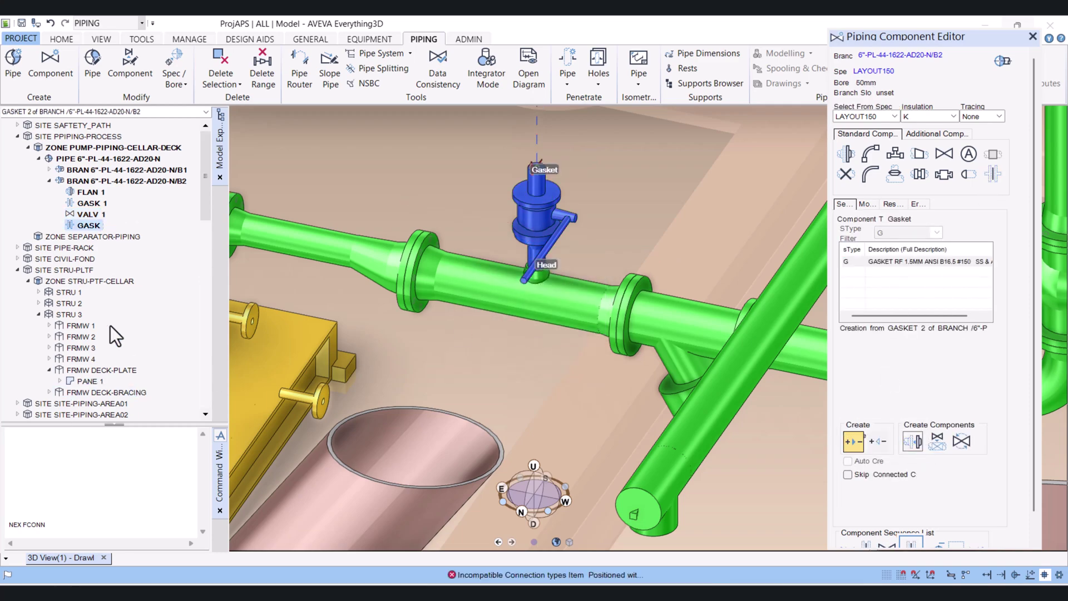
# - Force-connect the second gasket to the ball valve in branch B2 by running the command NEX FCONN from the valve
pyautogui.click(104, 216)
pyautogui.click(57, 526)
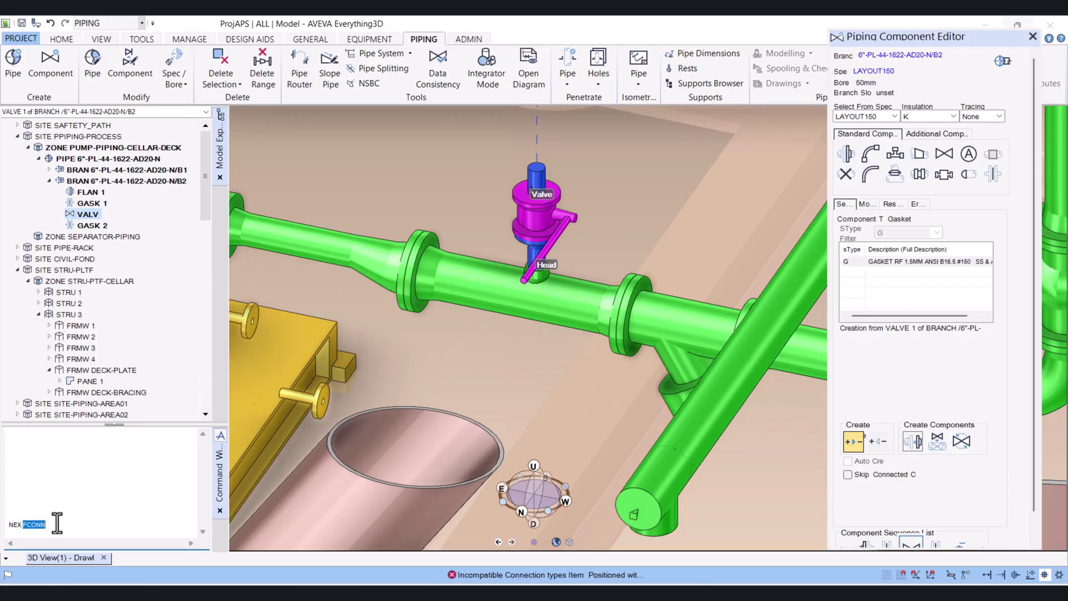
pyautogui.write('NEX FCONN')
pyautogui.press('Return')
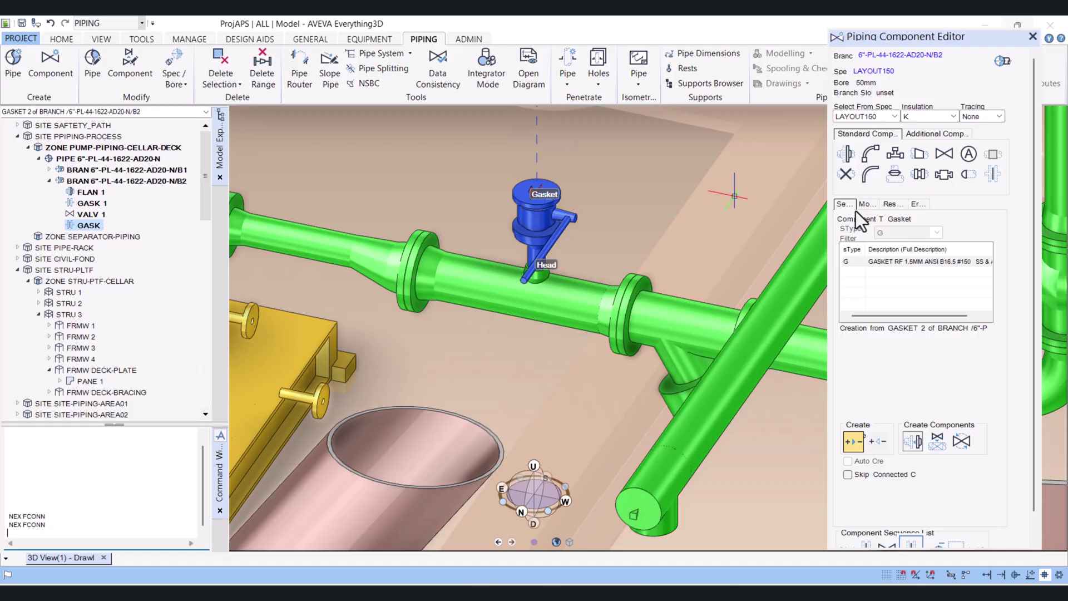
# - Try a WNF weld neck flange, ANSI B16.5 #150 RF, after the second gasket in branch B2
pyautogui.click(845, 154)
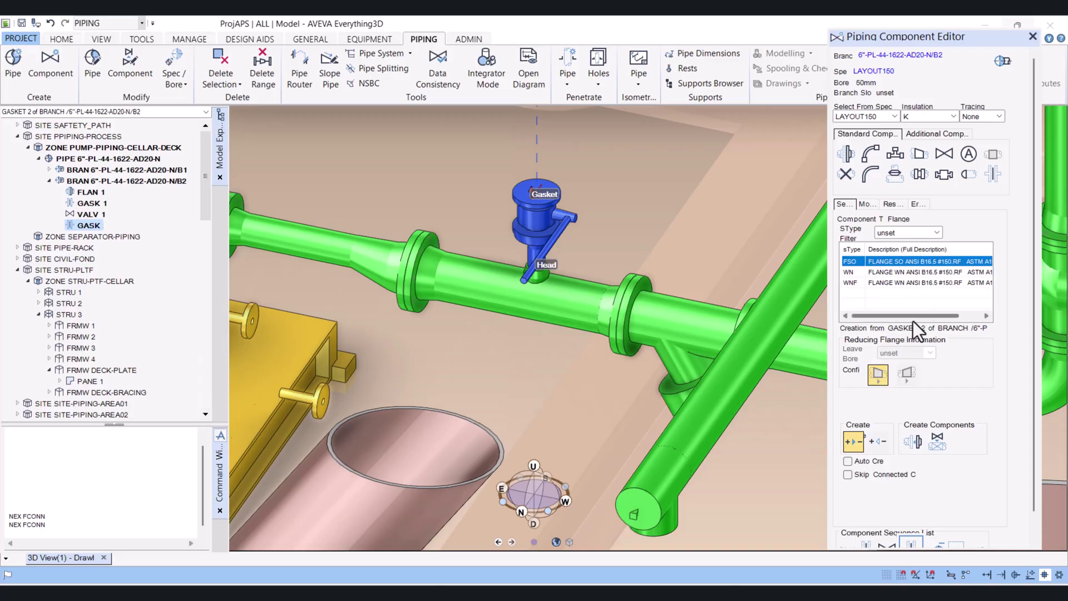
pyautogui.click(906, 283)
pyautogui.click(920, 443)
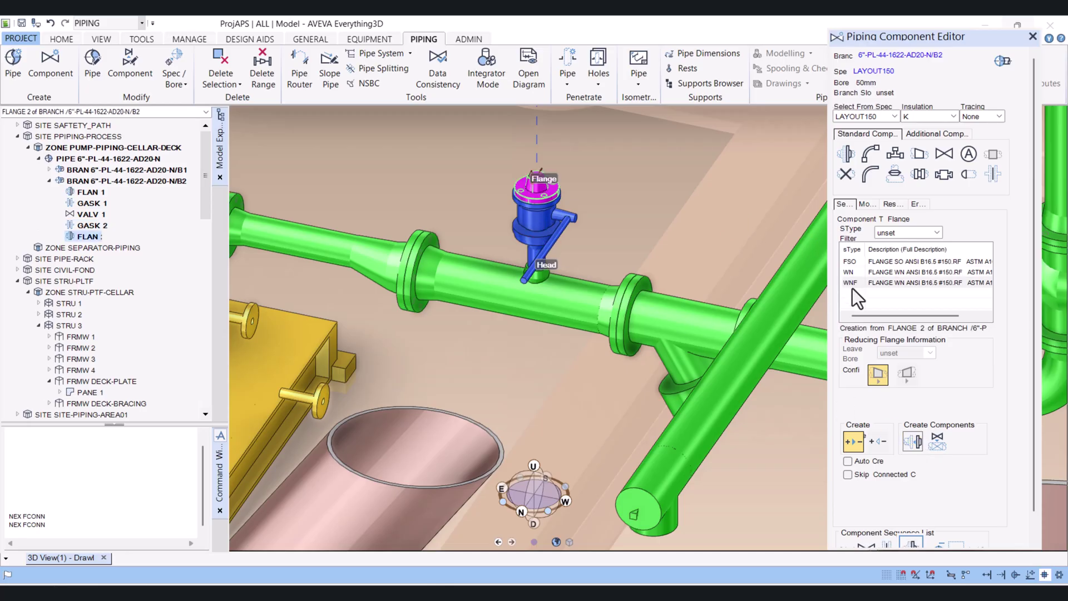
# - Add an FSO slip-on flange, ANSI B16.5 #150 RF, at the end of branch B2
pyautogui.click(889, 262)
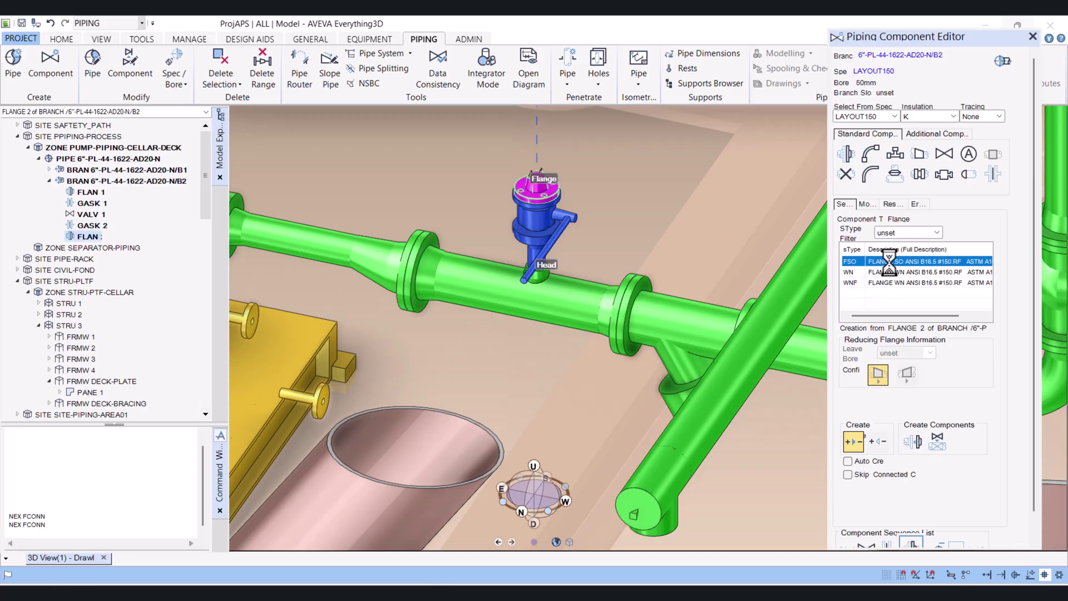
pyautogui.click(916, 444)
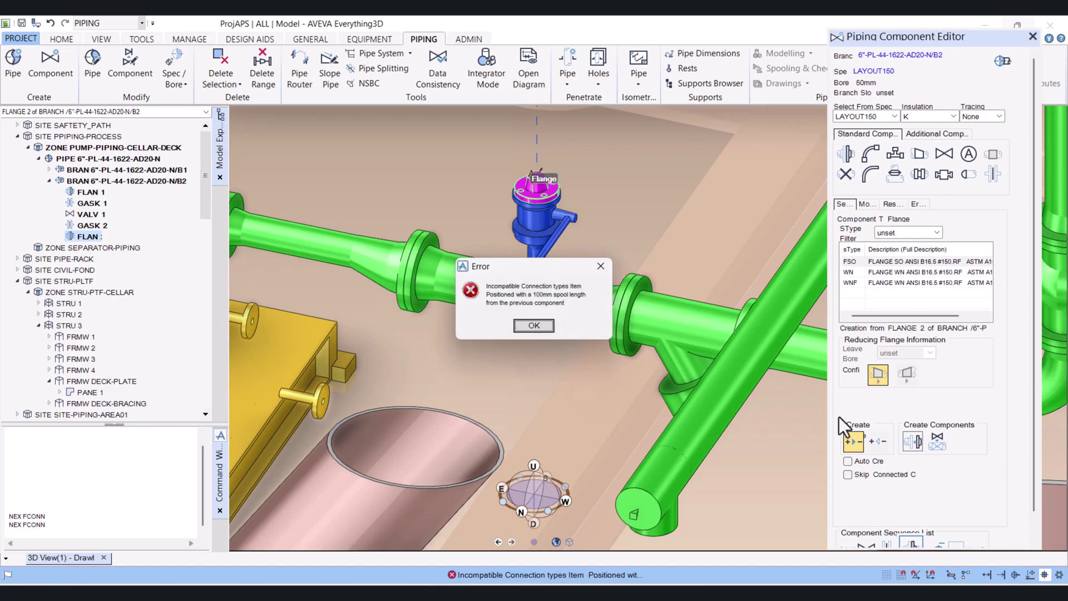
pyautogui.click(540, 325)
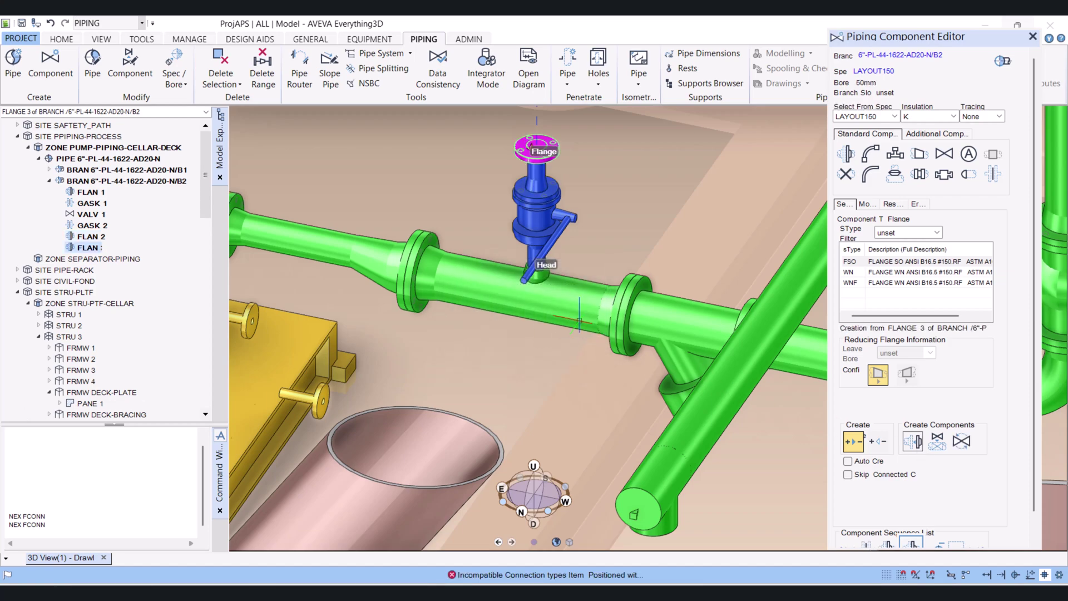
# - Connect the tail of branch B2 to its last member by running the command BRA CONN PT TO LA MEM
pyautogui.moveTo(534, 234); pyautogui.dragTo(572, 148, button='middle')
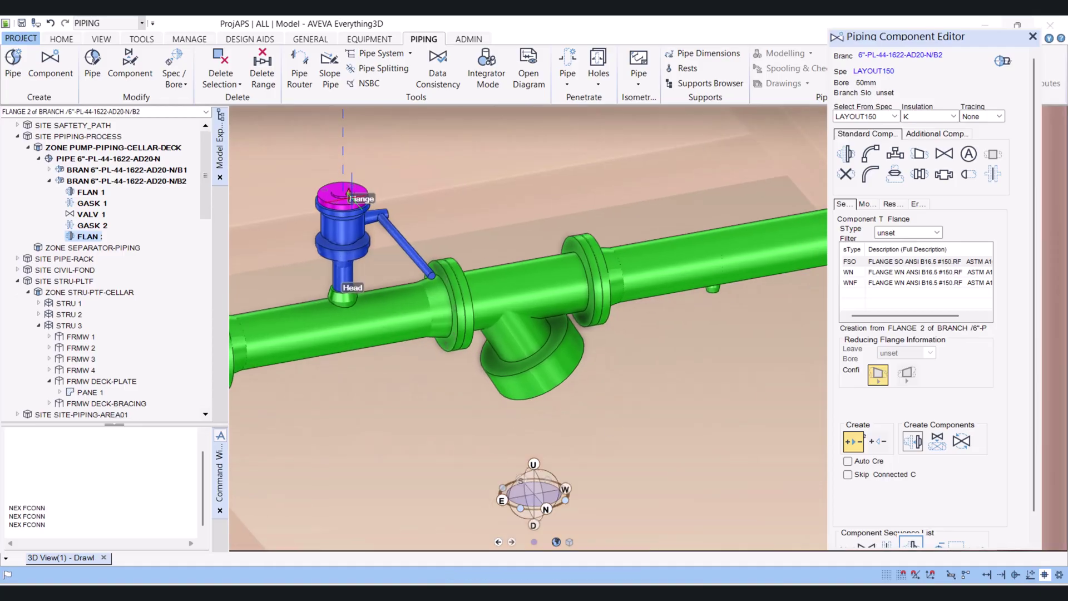
pyautogui.moveTo(348, 193); pyautogui.dragTo(331, 195, button='middle')
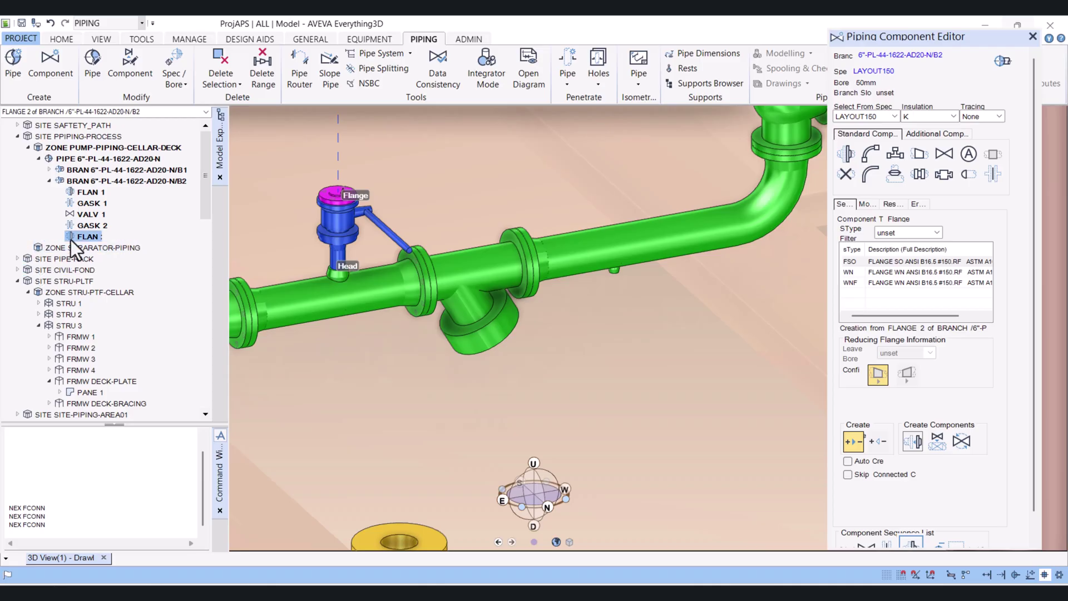
pyautogui.click(64, 530)
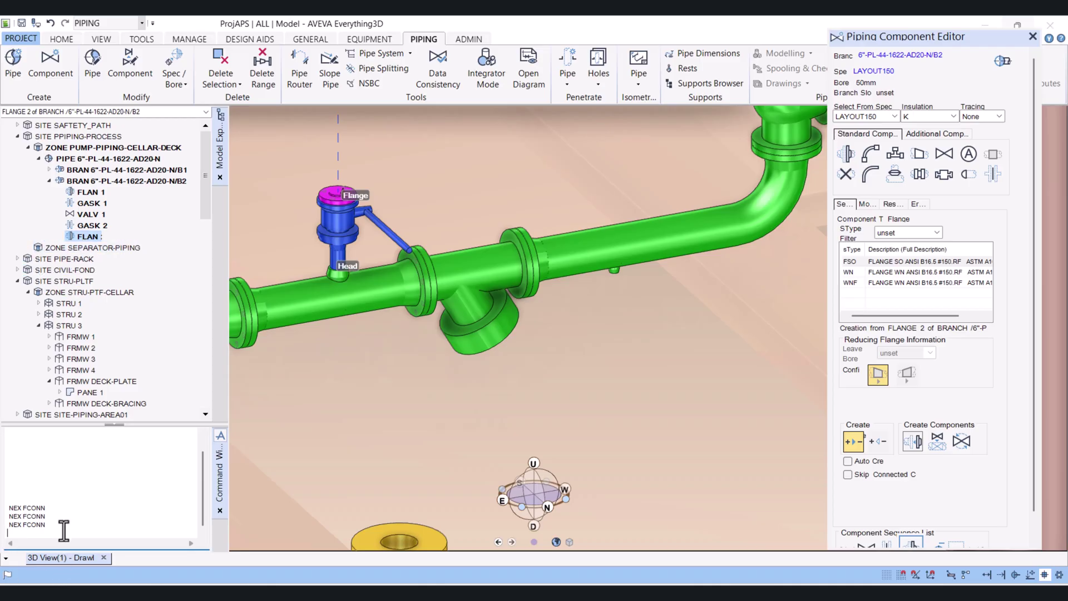
pyautogui.write('BRA CONN PT TO LA MEM')
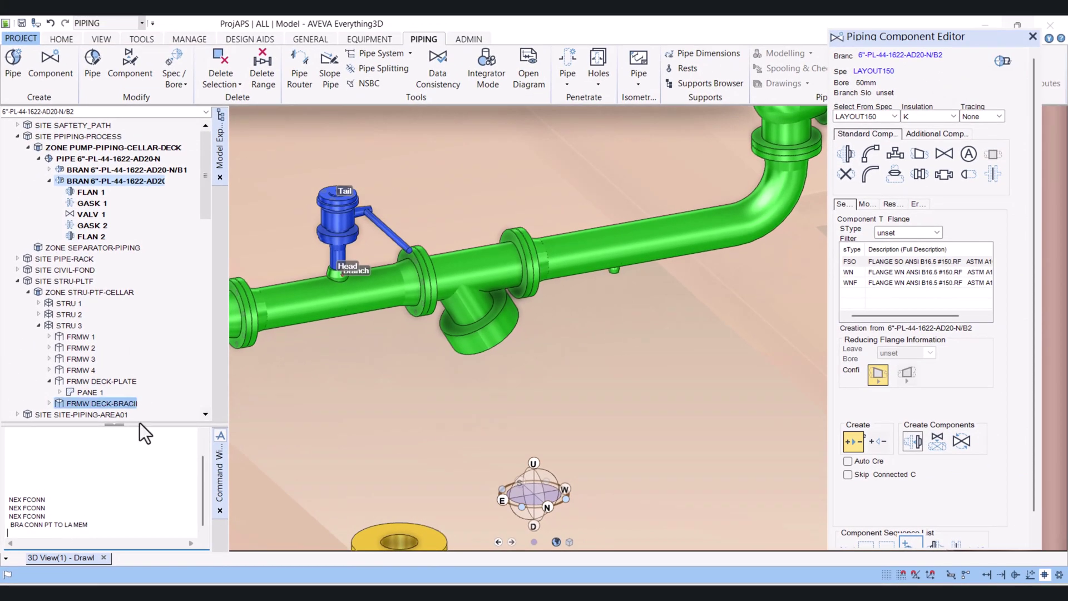
pyautogui.press('Return')
# - Open the pipe for modification from branch B2 and create a new branch B3
pyautogui.scroll(-5, 356, 345)
pyautogui.moveTo(357, 311); pyautogui.dragTo(304, 260, button='middle')
pyautogui.scroll(5, 428, 321)
pyautogui.scroll(-2, 427, 321)
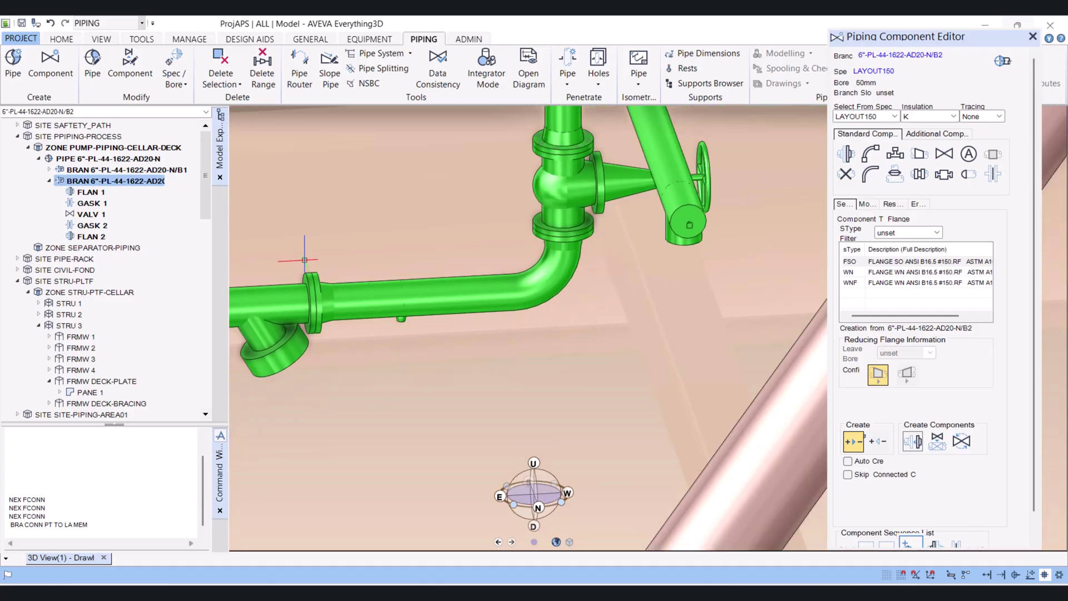
pyautogui.click(49, 181)
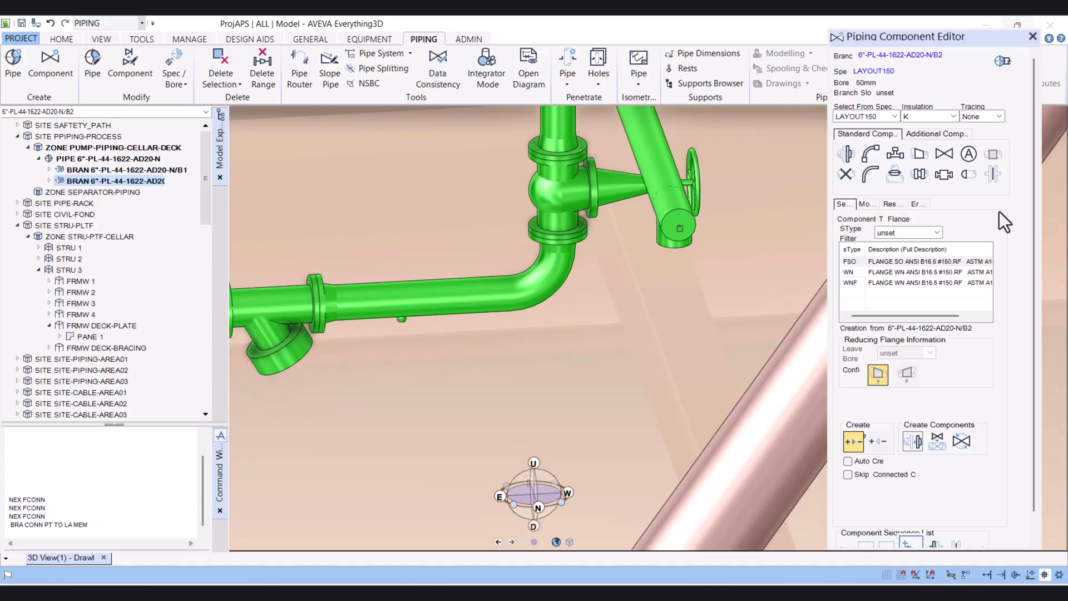
pyautogui.click(1000, 63)
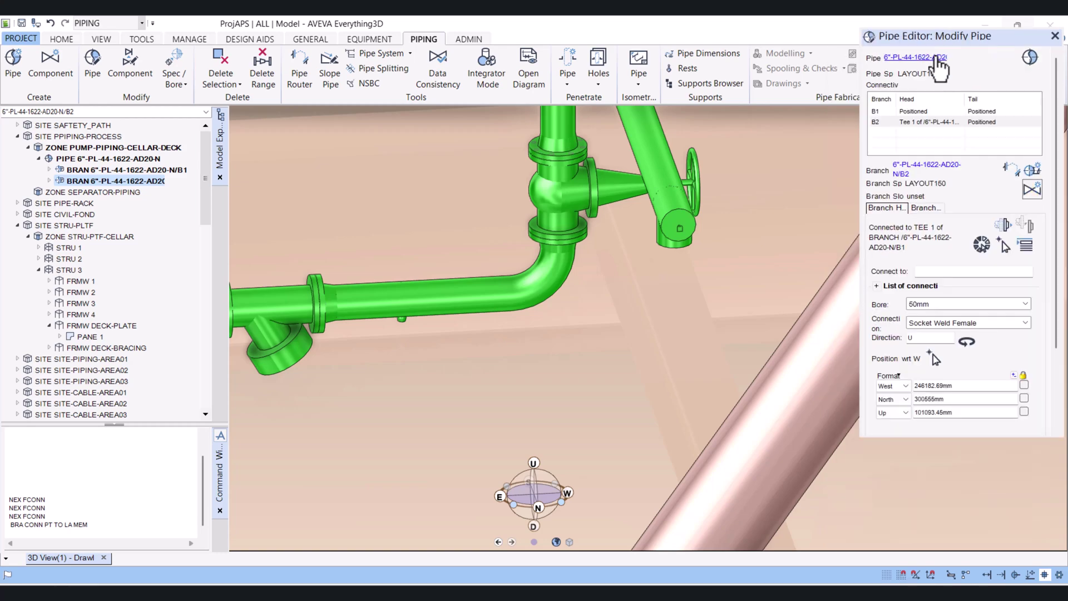
pyautogui.click(1033, 170)
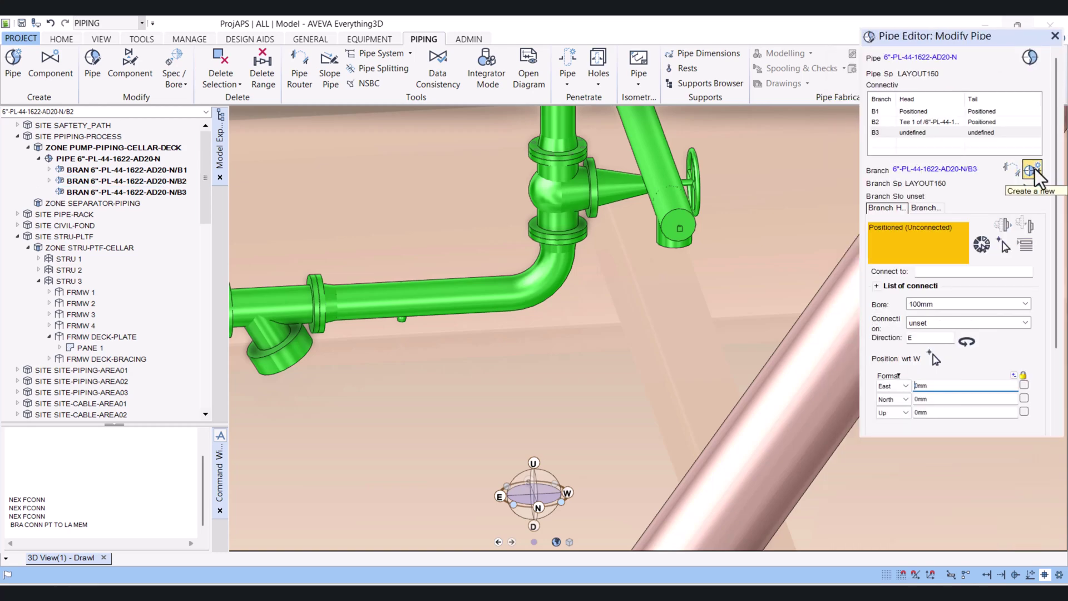
# - Connect the head of branch B3 to the 20 mm olet on the underside of the main branch B1 pipe
pyautogui.click(915, 133)
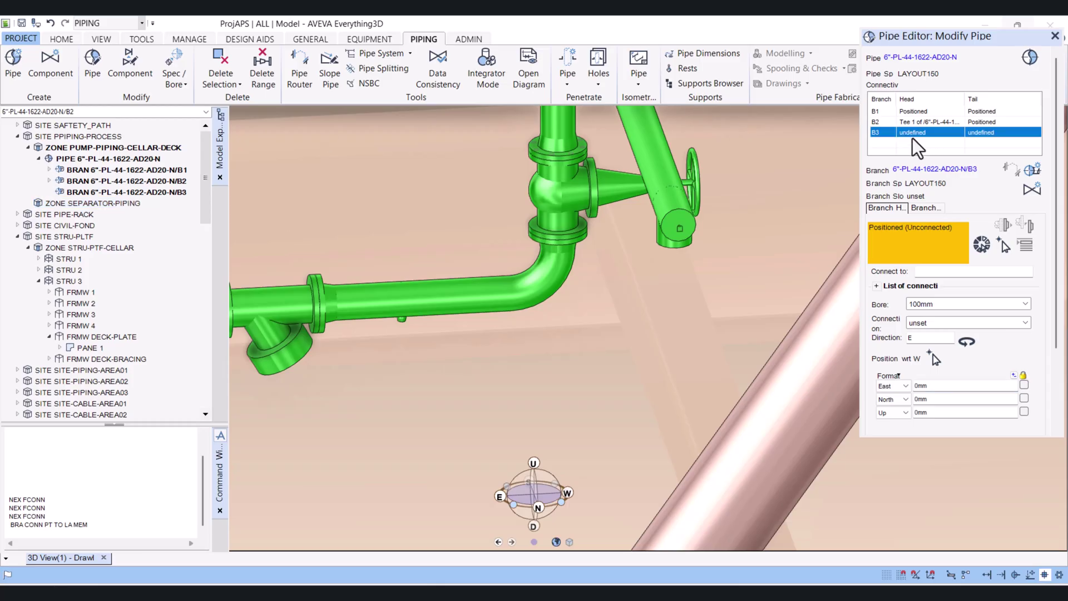
pyautogui.click(1005, 248)
pyautogui.scroll(5, 400, 326)
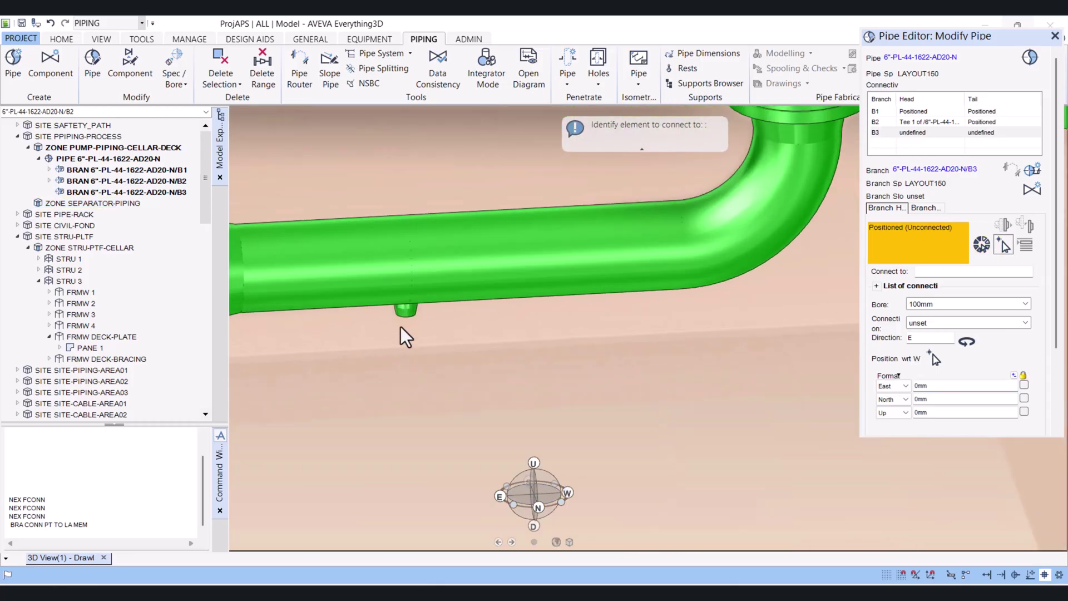
pyautogui.click(410, 302)
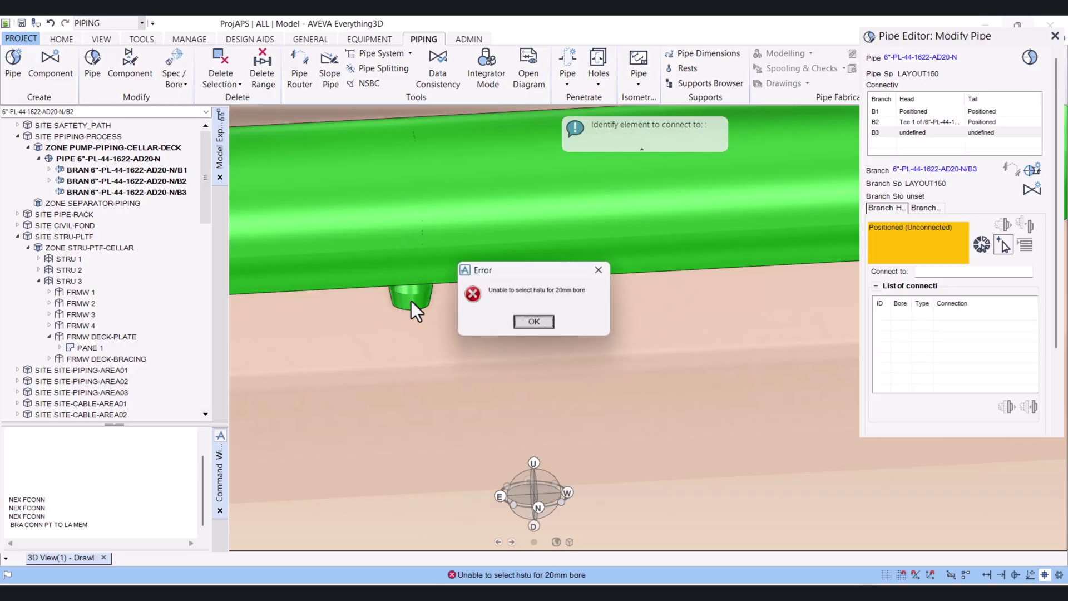
pyautogui.click(525, 324)
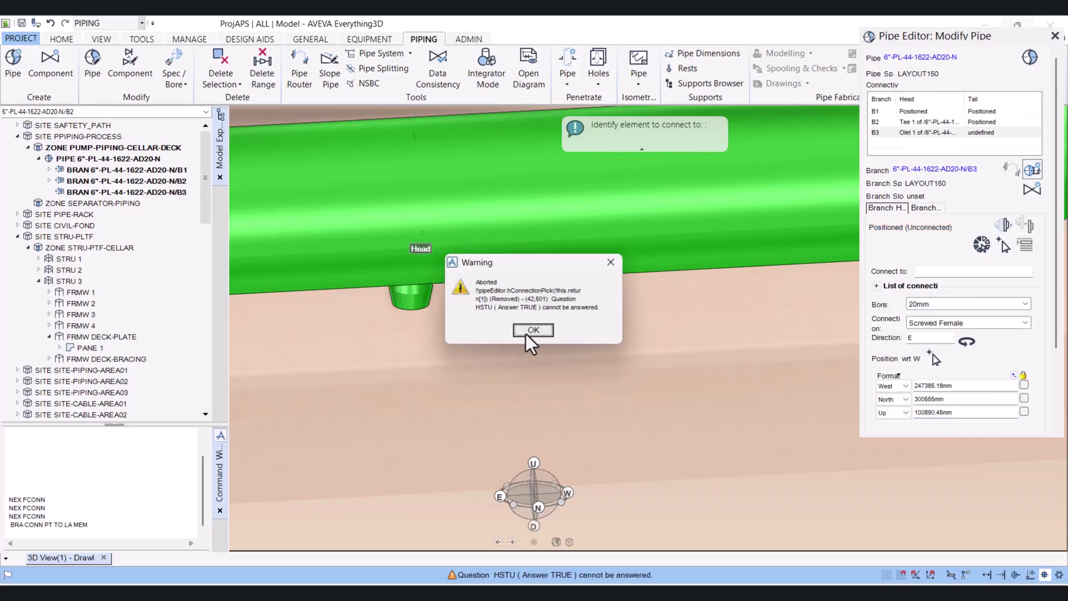
pyautogui.click(528, 330)
pyautogui.moveTo(487, 287); pyautogui.dragTo(445, 267, button='middle')
pyautogui.scroll(-3, 434, 281)
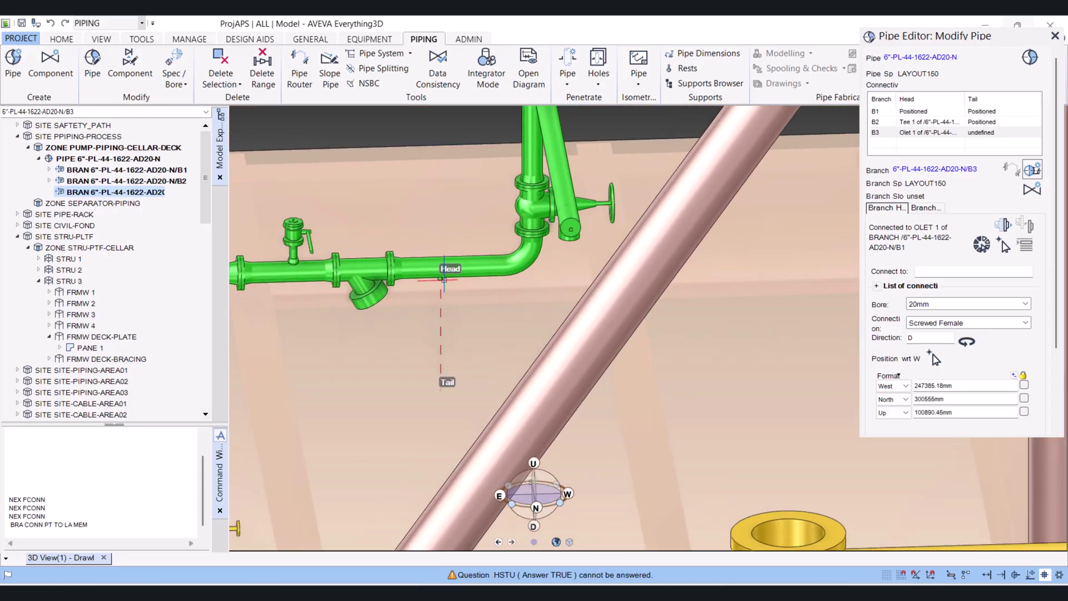
pyautogui.scroll(3, 444, 282)
pyautogui.scroll(2, 443, 282)
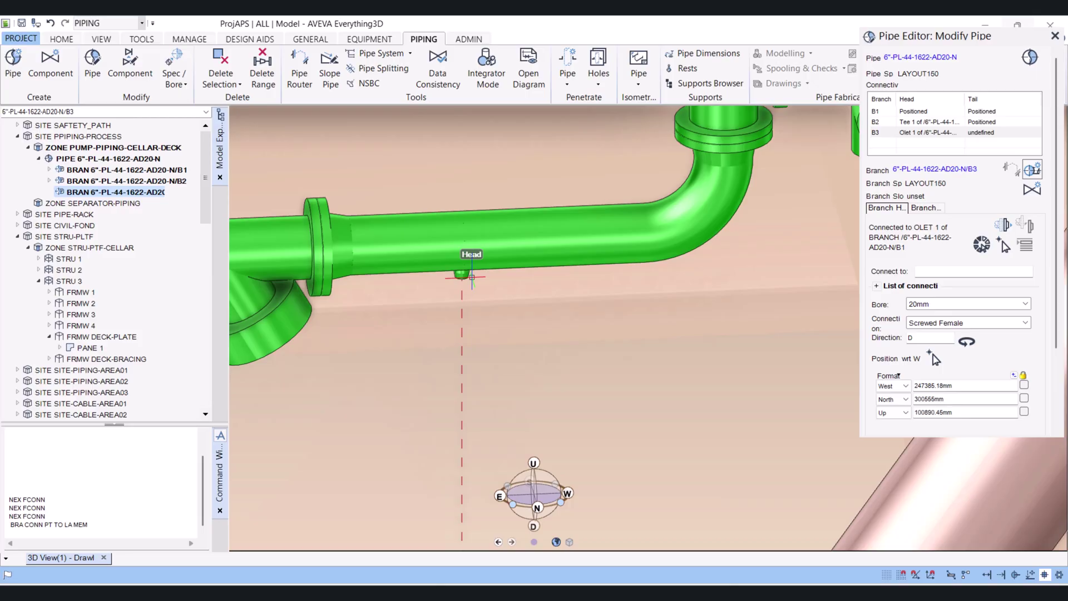
pyautogui.scroll(-1, 492, 281)
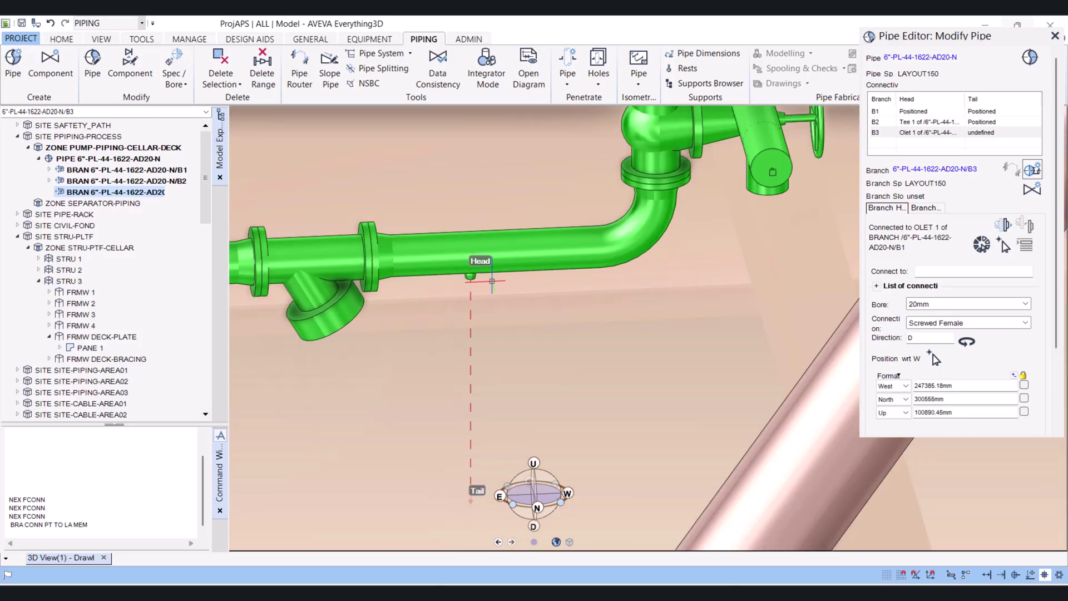
pyautogui.scroll(-1, 492, 281)
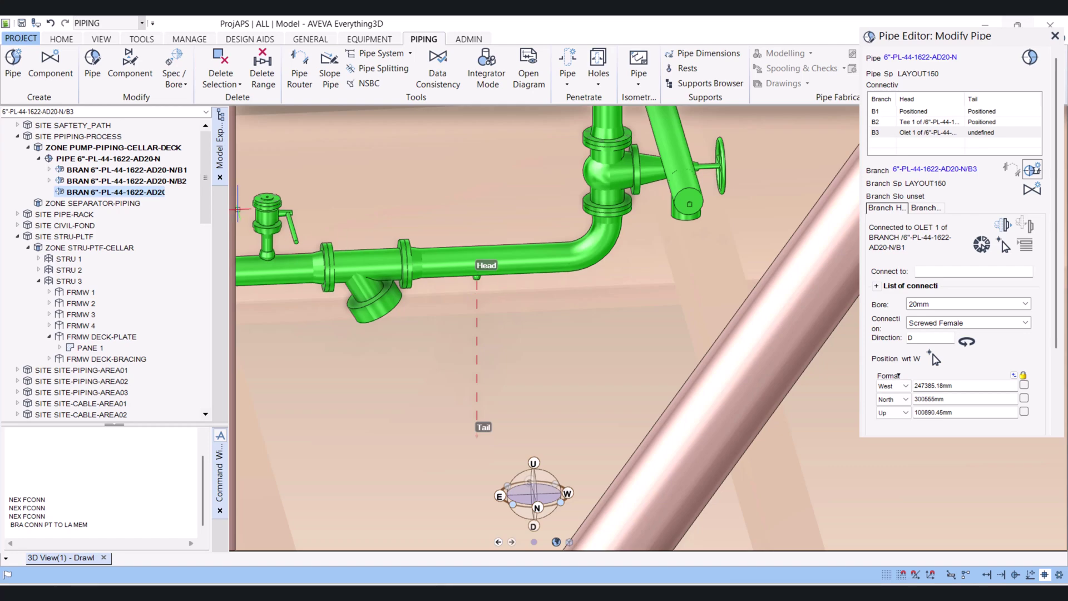
# - Open branch B3 for component editing and choose a flange as the component type to add
pyautogui.click(1032, 191)
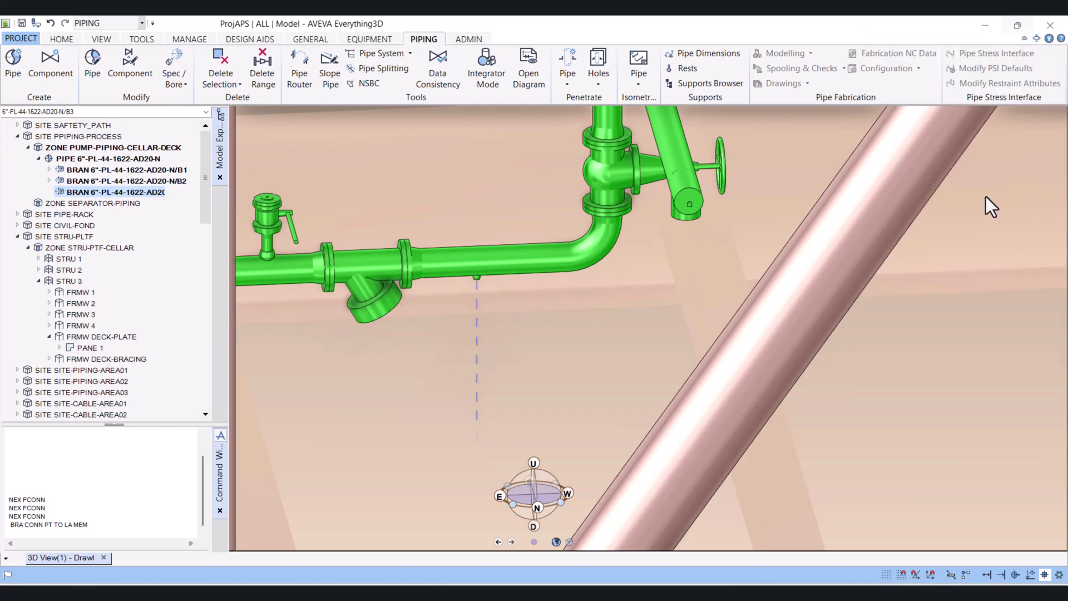
pyautogui.doubleClick(589, 213)
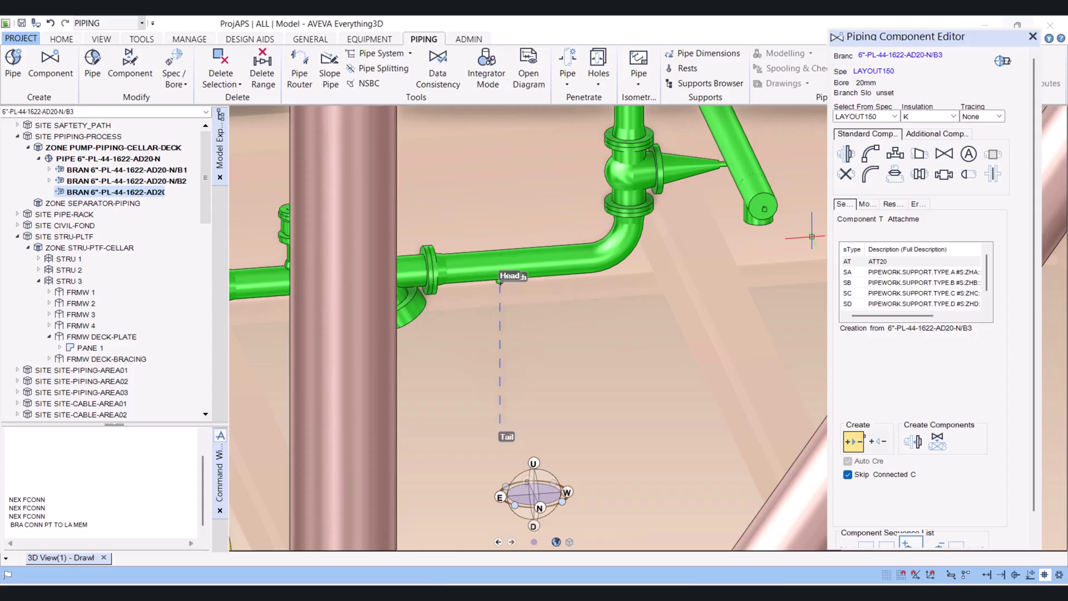
pyautogui.click(849, 155)
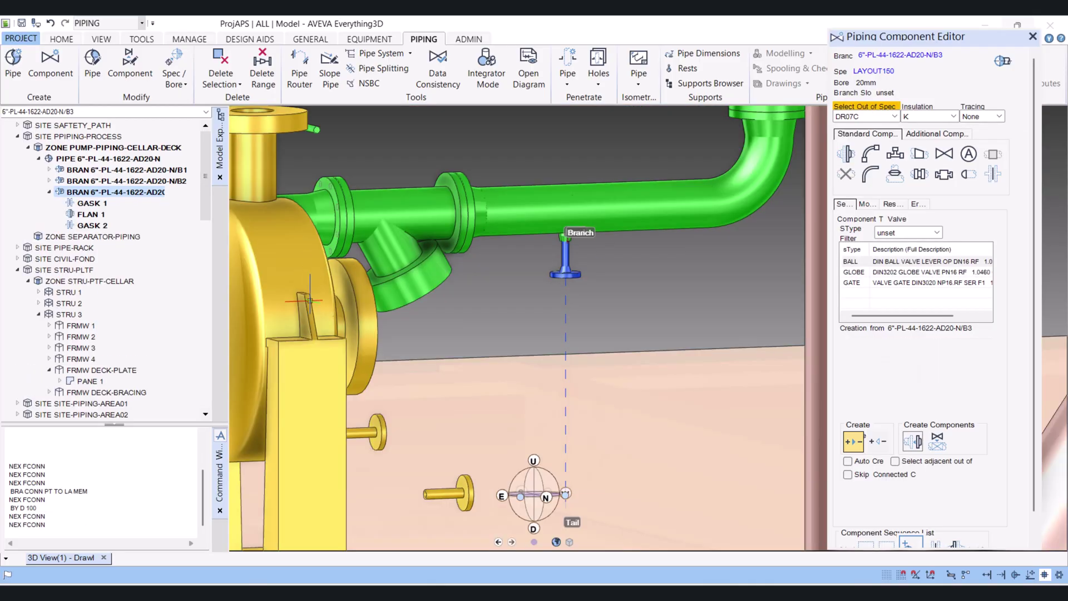
# - Add a DIN3202 PN16 RF globe valve from out-of-spec DR07C after the second gasket in branch B3
pyautogui.click(89, 226)
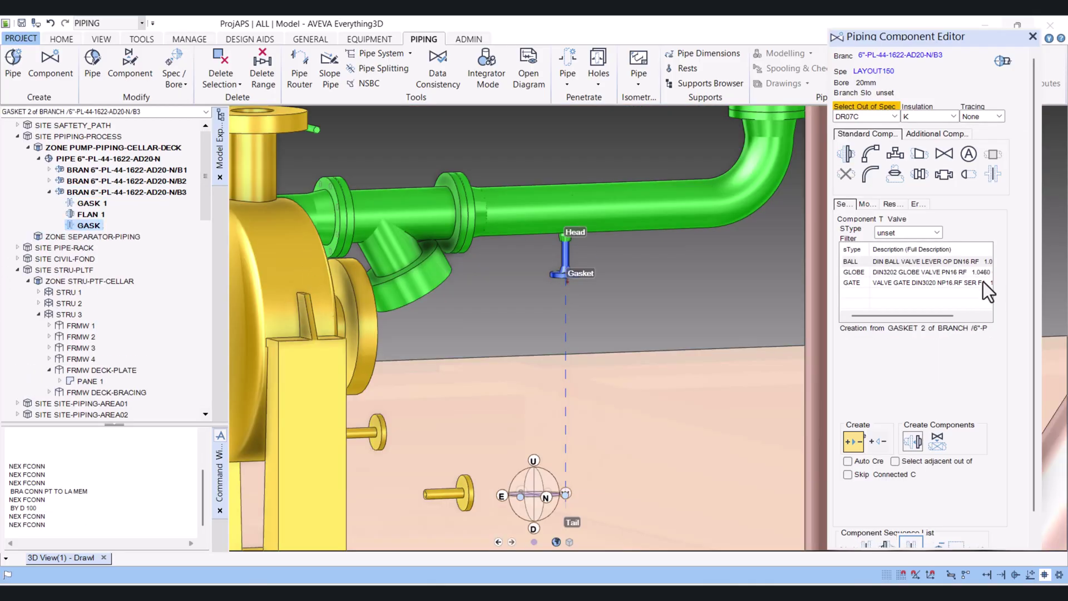
pyautogui.click(898, 274)
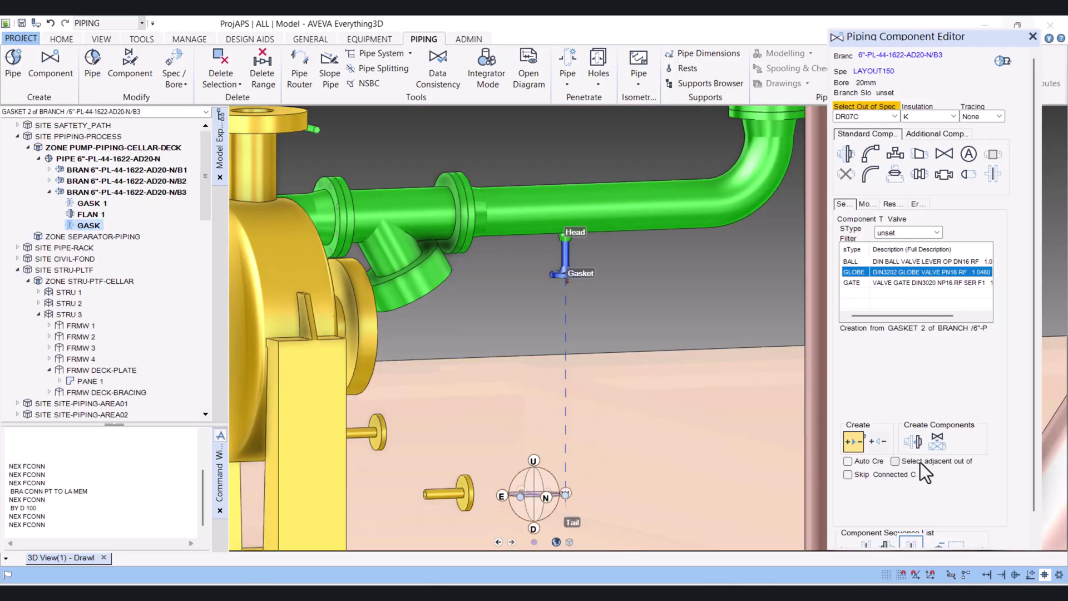
pyautogui.click(912, 440)
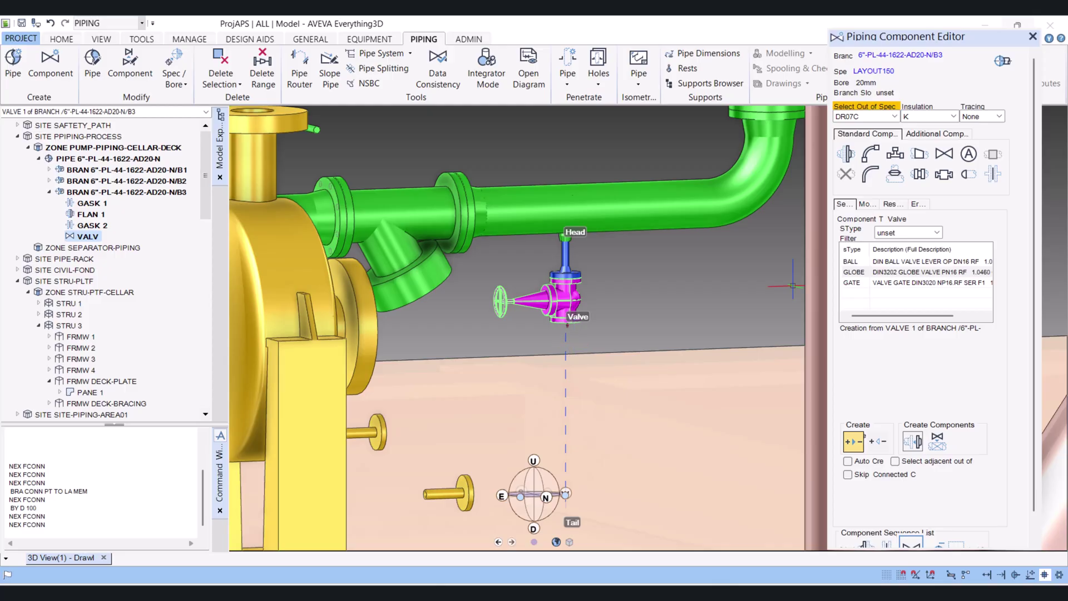
# - Add a 2 mm RF gasket, DIN2690 NP16, from out-of-spec DR07C after the globe valve in branch B3
pyautogui.click(991, 177)
pyautogui.click(885, 262)
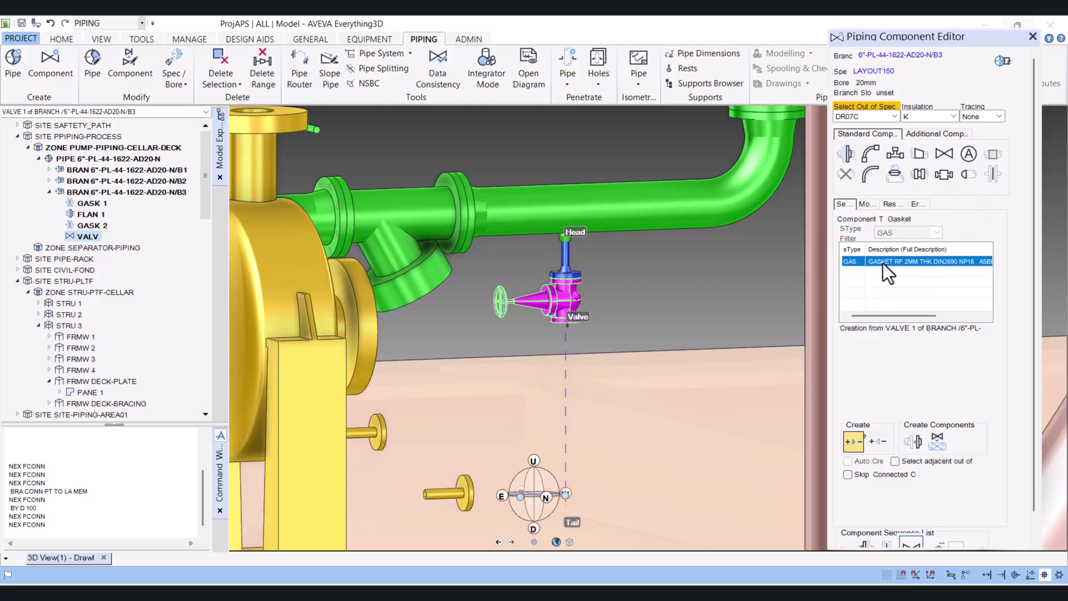
pyautogui.click(912, 441)
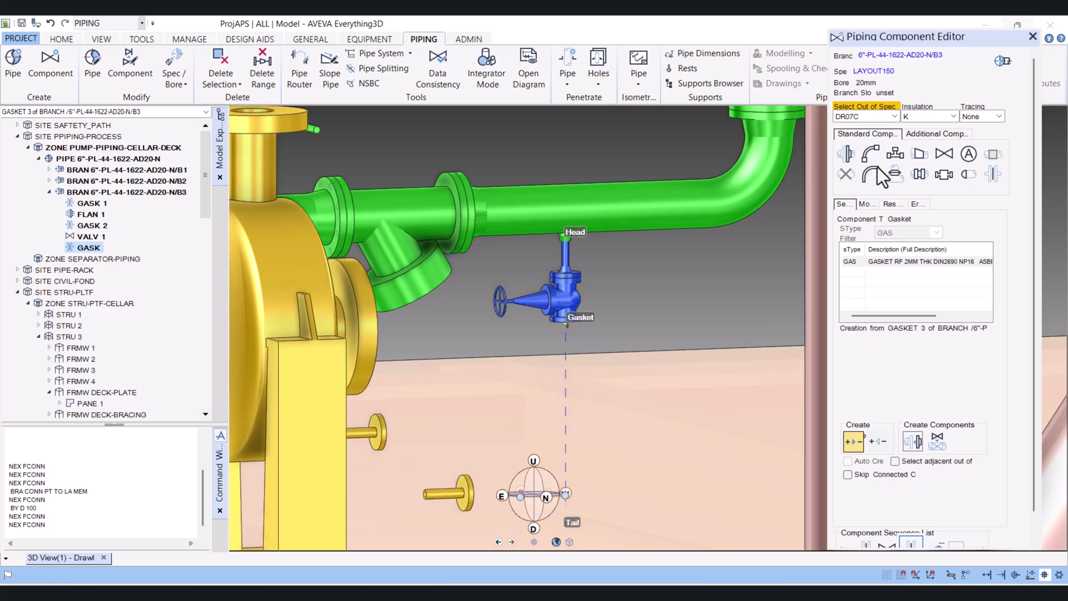
# - Add a blank RF flange, DIN2527 NP16, from out-of-spec DR07C after the third gasket in branch B3
pyautogui.click(846, 154)
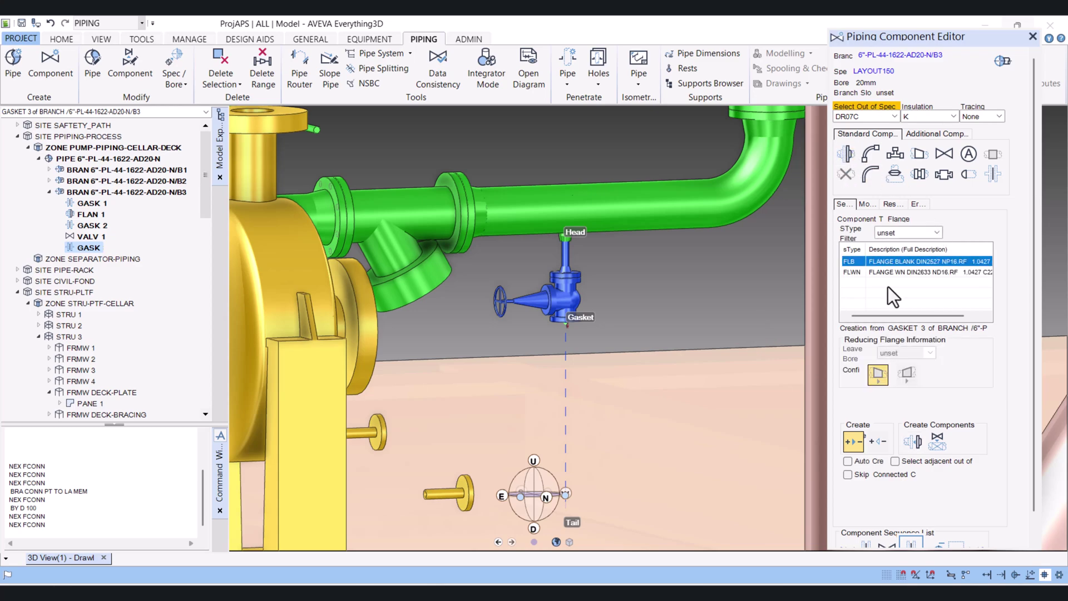
pyautogui.click(914, 444)
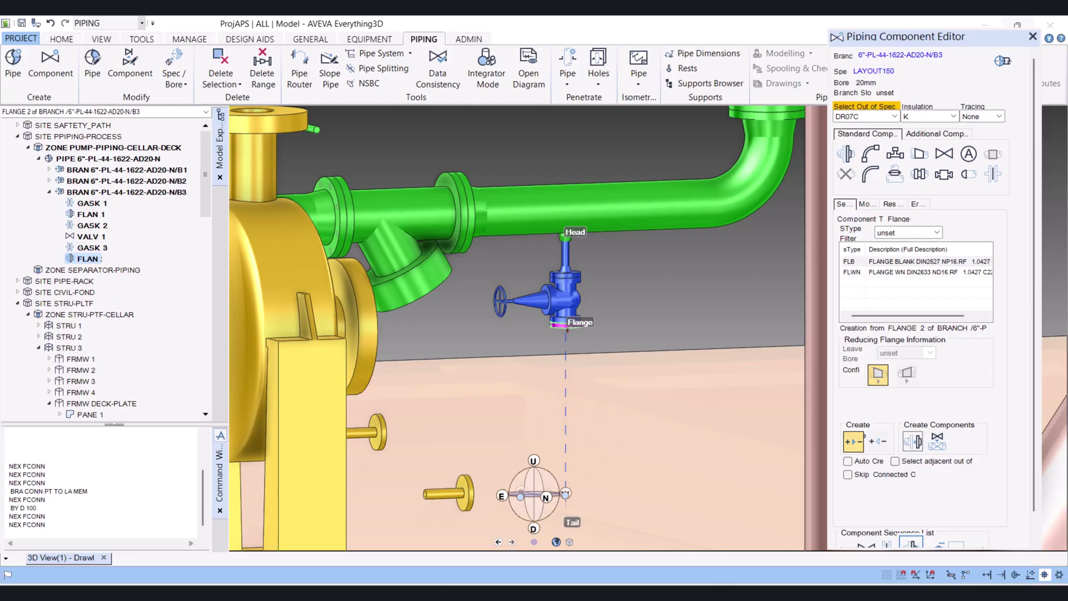
# - Open the pipe for modification and position the tail of branch B3 at its last component, the blank flange
pyautogui.click(885, 56)
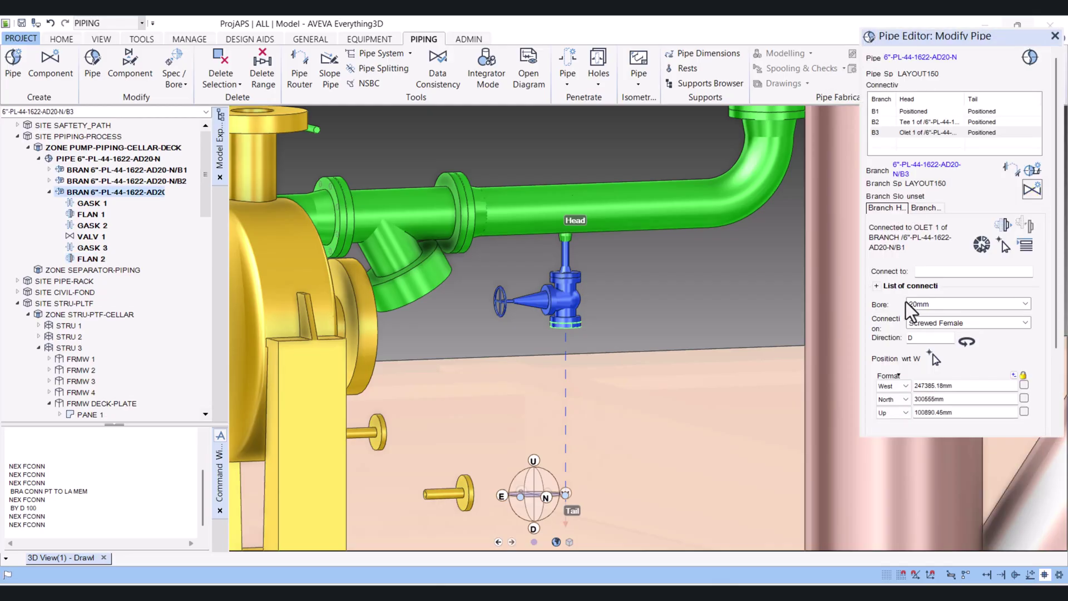
pyautogui.click(943, 133)
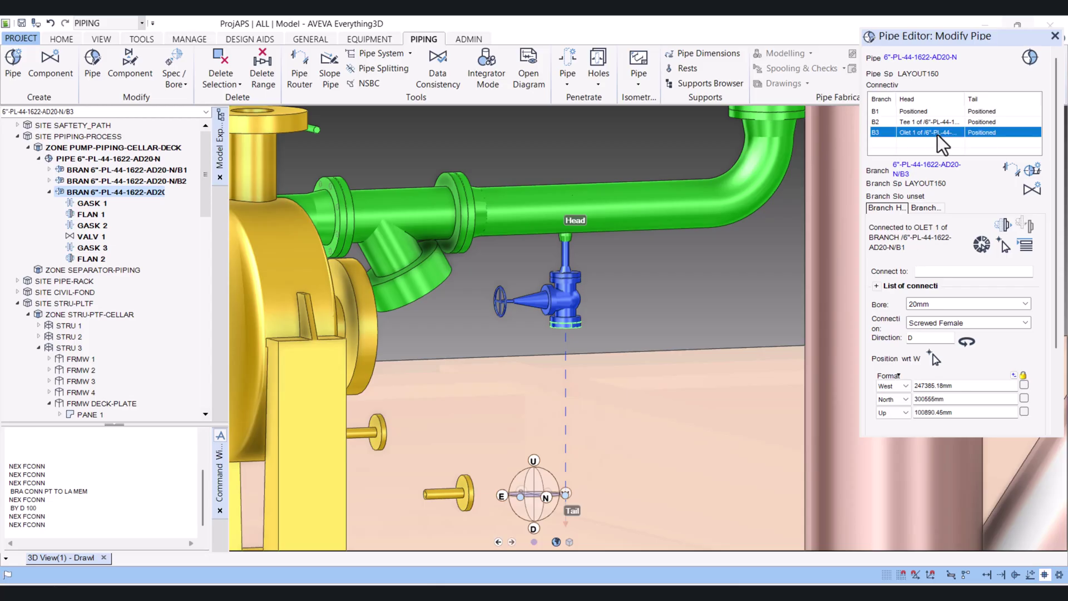
pyautogui.click(931, 208)
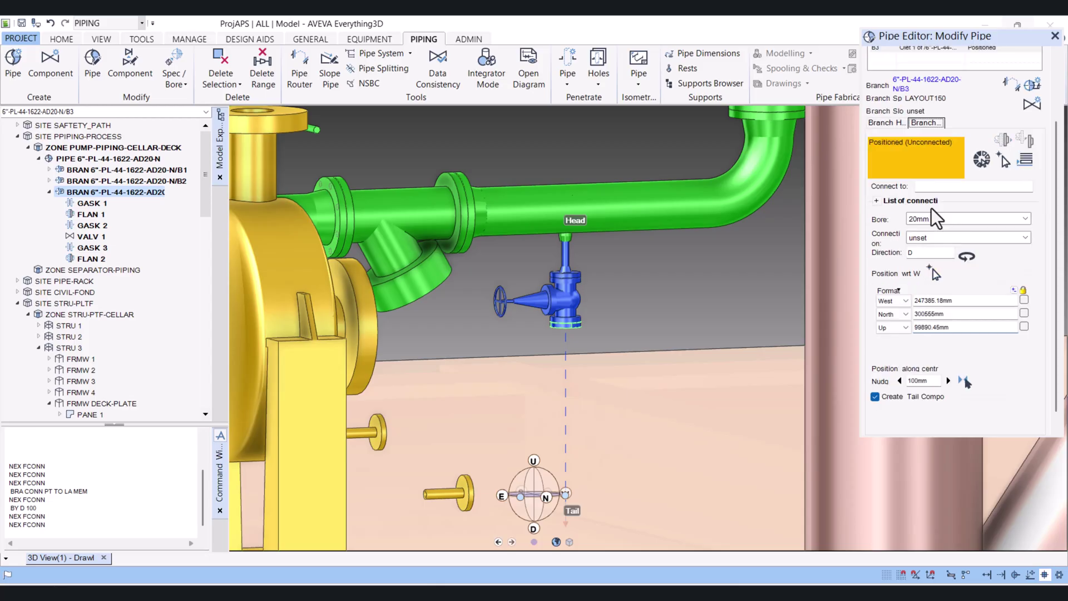
pyautogui.click(1026, 161)
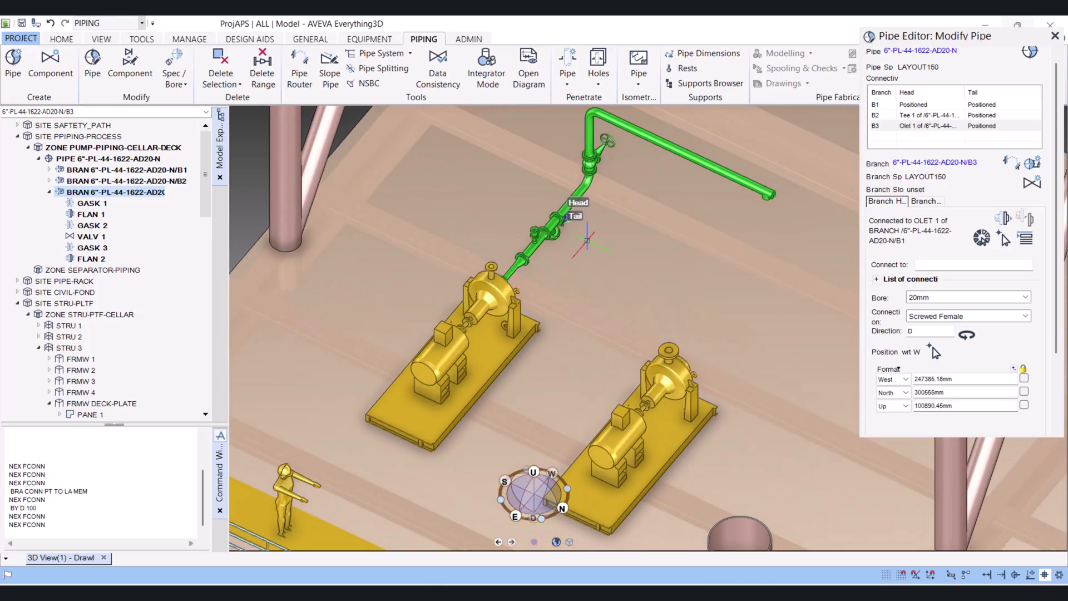
pyautogui.moveTo(635, 297)
pyautogui.mouseDown(button='middle')
pyautogui.moveTo(623, 303)
pyautogui.moveTo(583, 234)
pyautogui.mouseUp(button='middle')
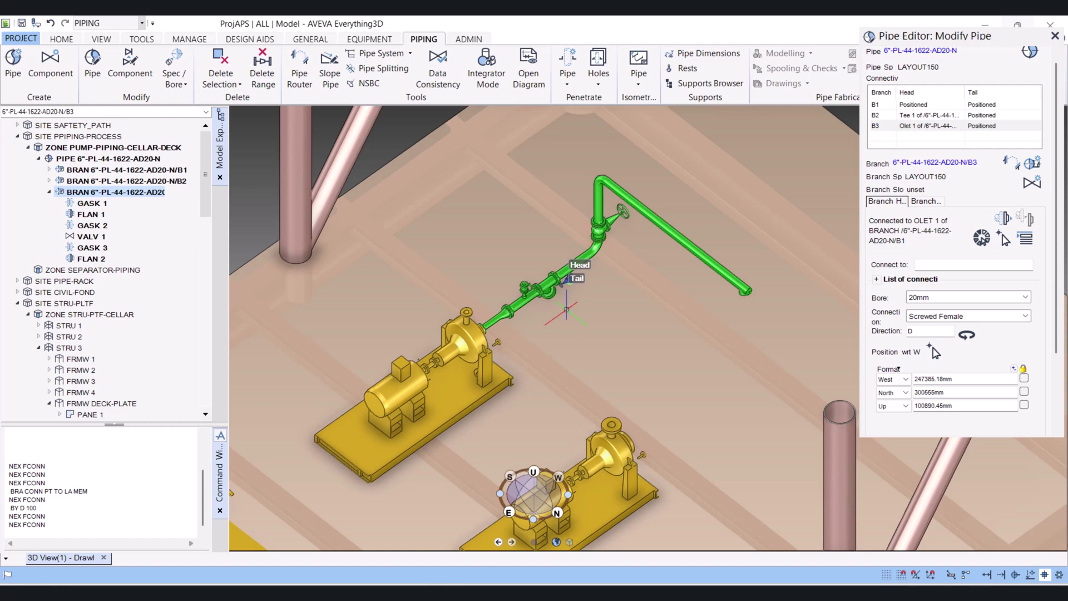